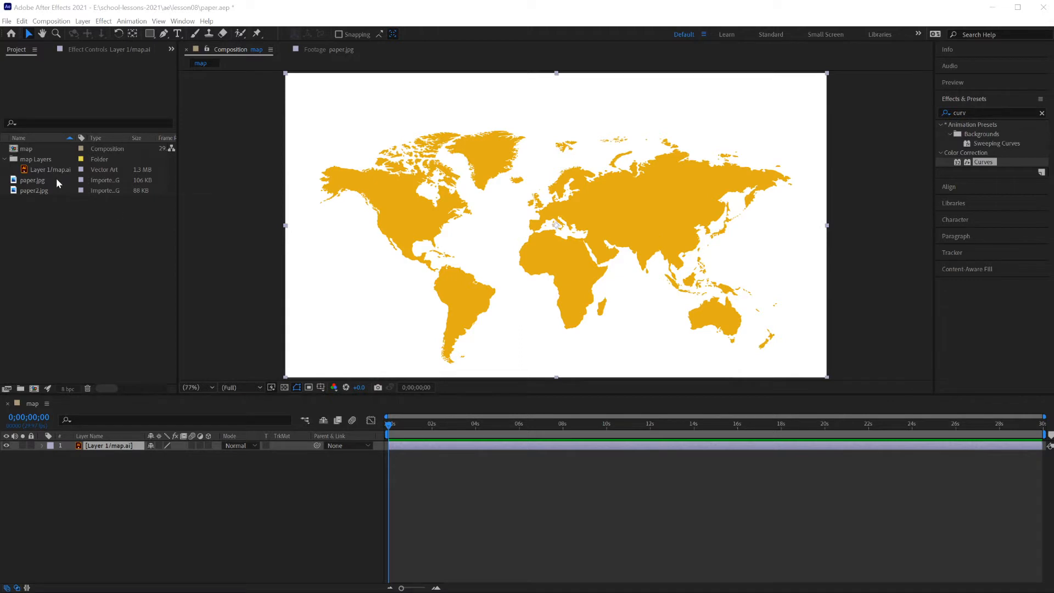
Preview the project's source footage: paper.jpg, the Layer 1/map.ai world map and paper2.jpg
double_click(37, 180)
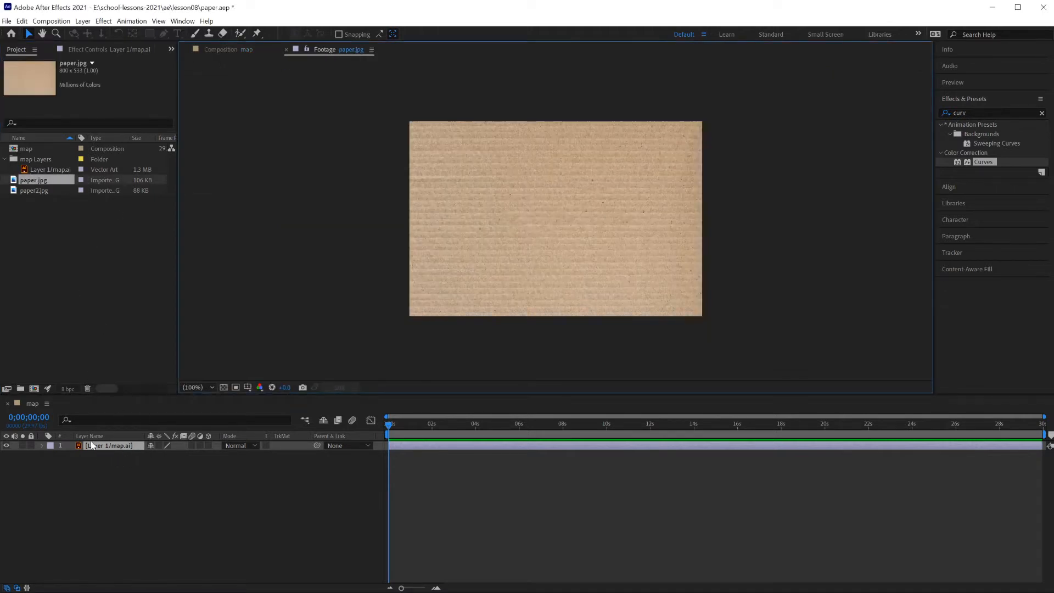
double_click(44, 171)
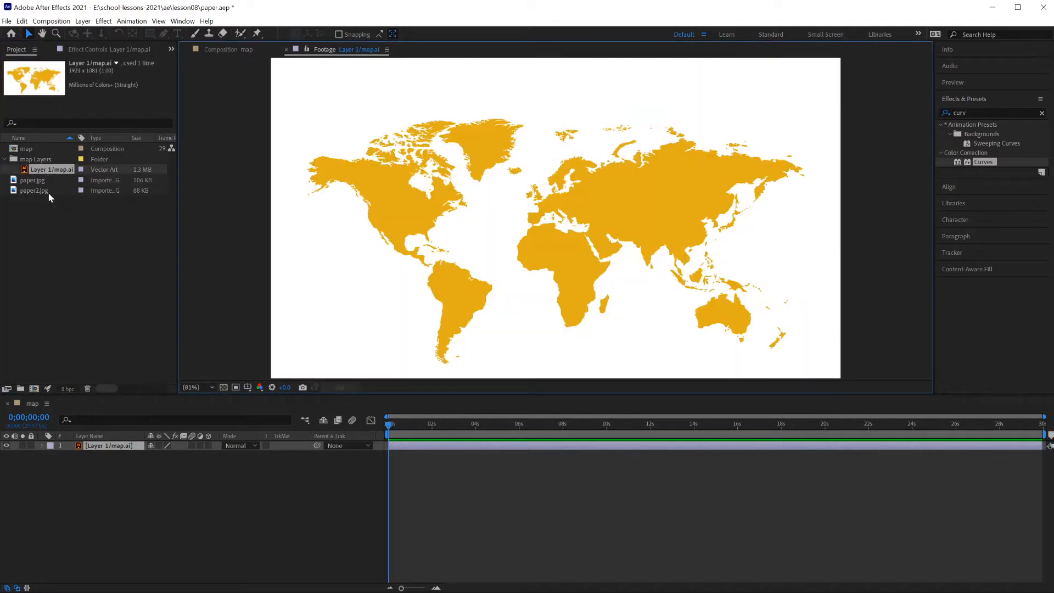
double_click(37, 190)
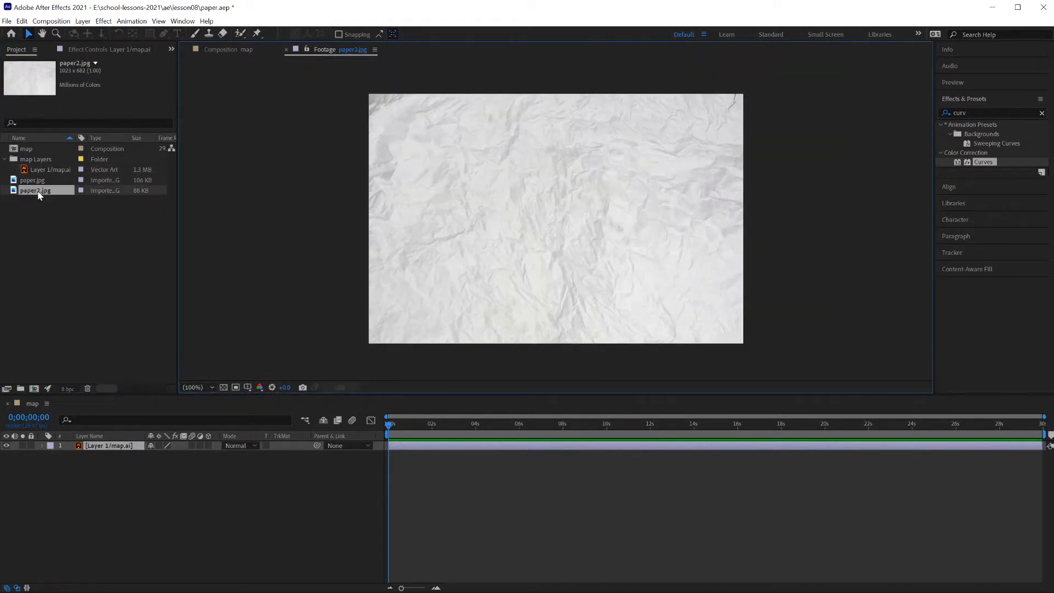
click(36, 181)
click(36, 172)
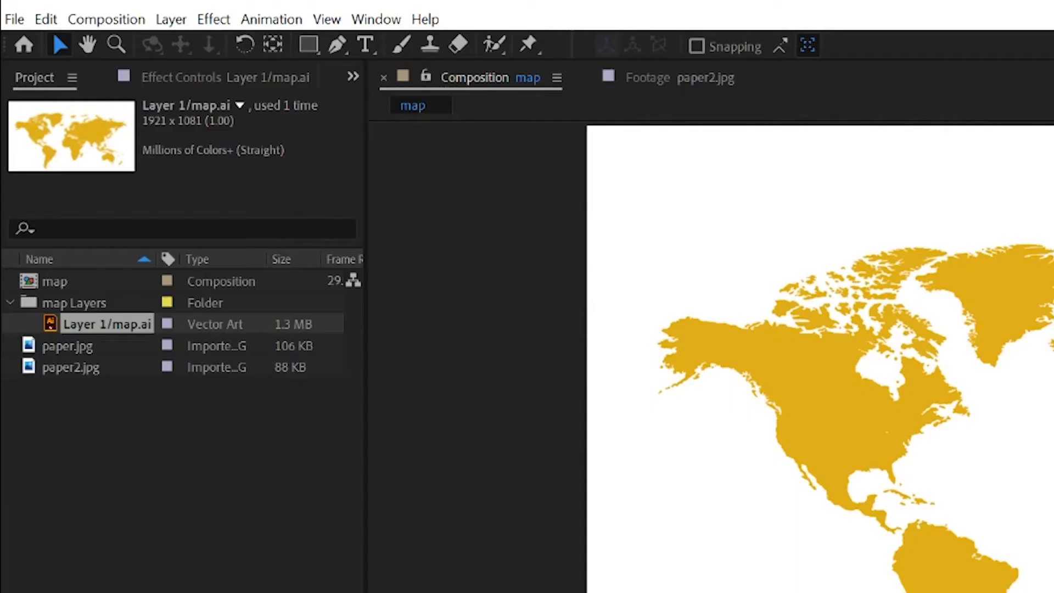
Create a new composition named scene with the HDTV 1080 29.97 preset and a 30-second duration
click(104, 19)
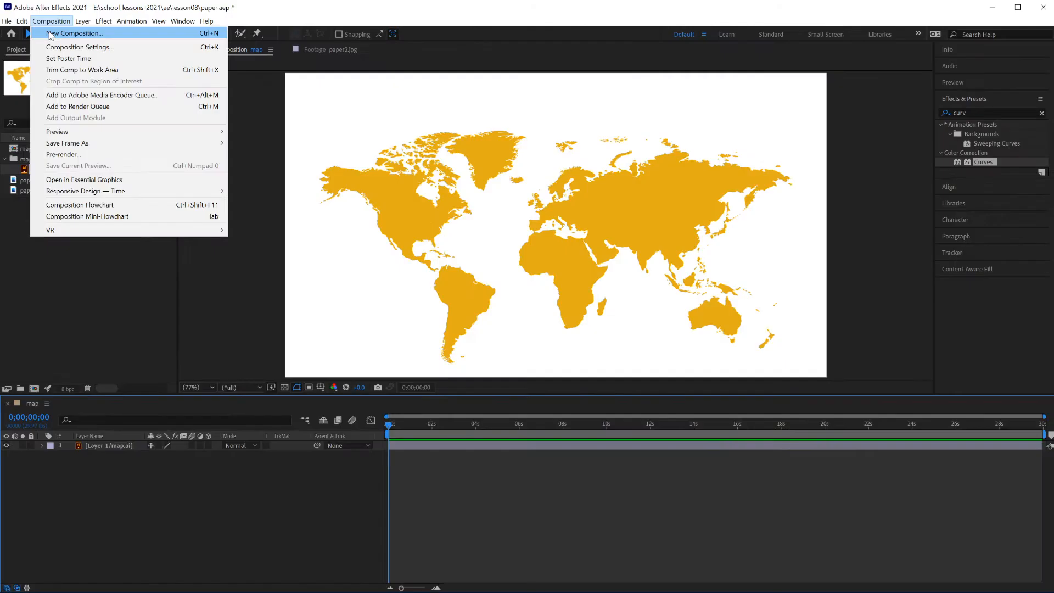
click(147, 41)
text(final)
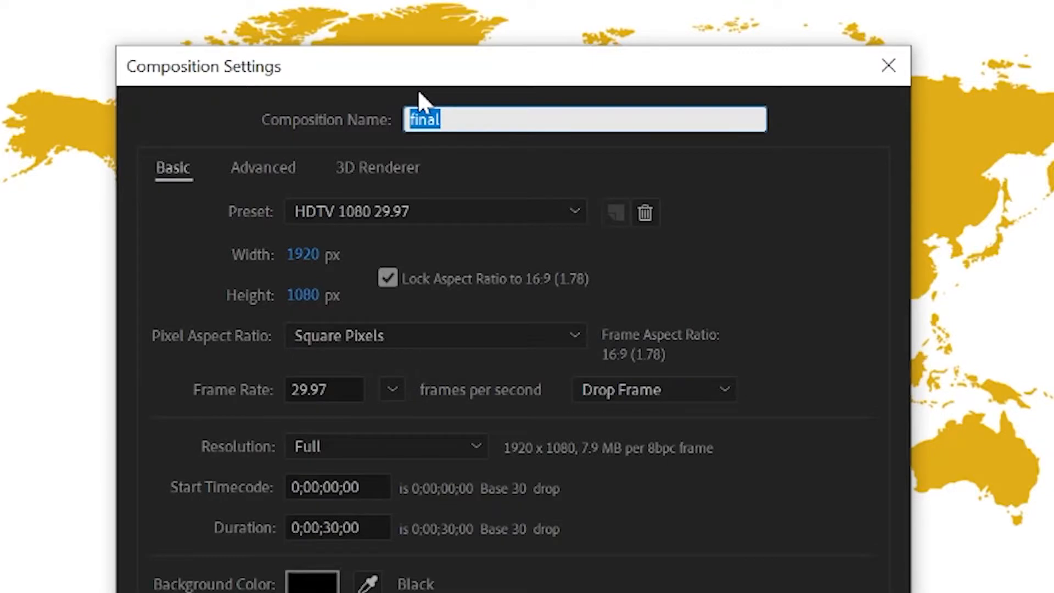
text(scene3)
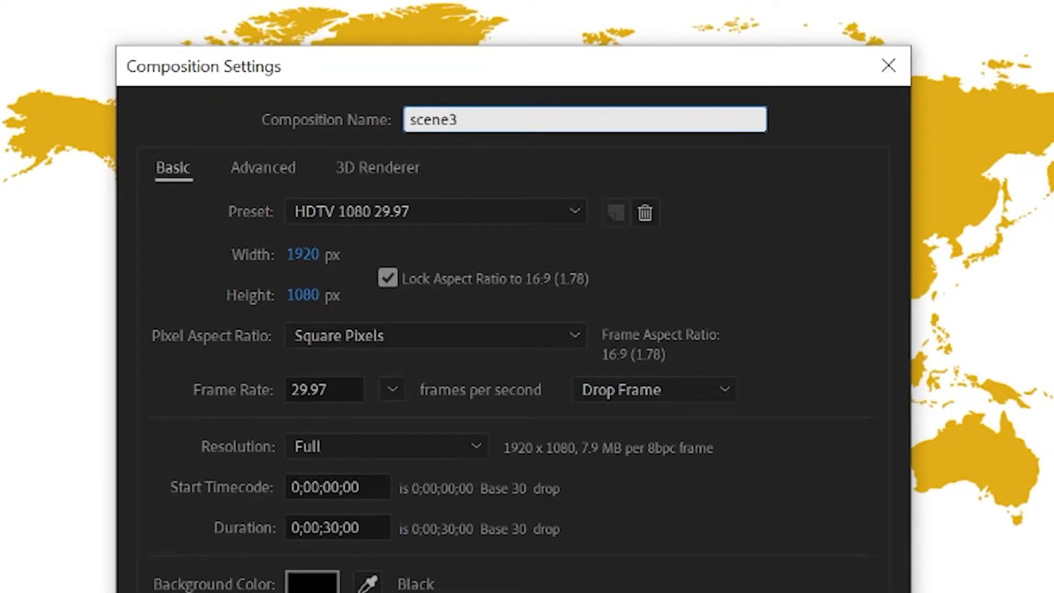
key(BackSpace)
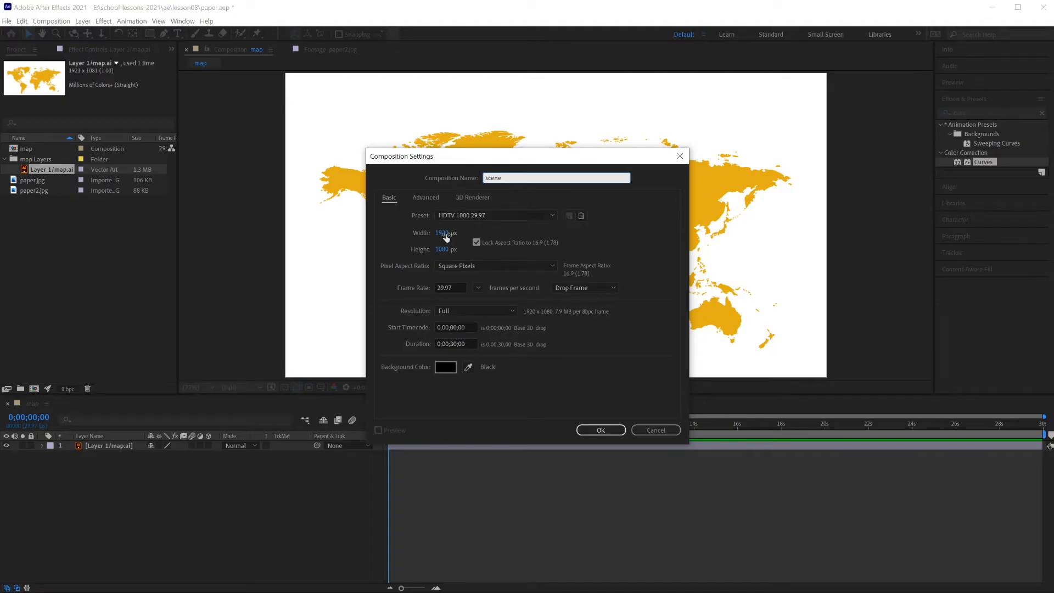
click(607, 431)
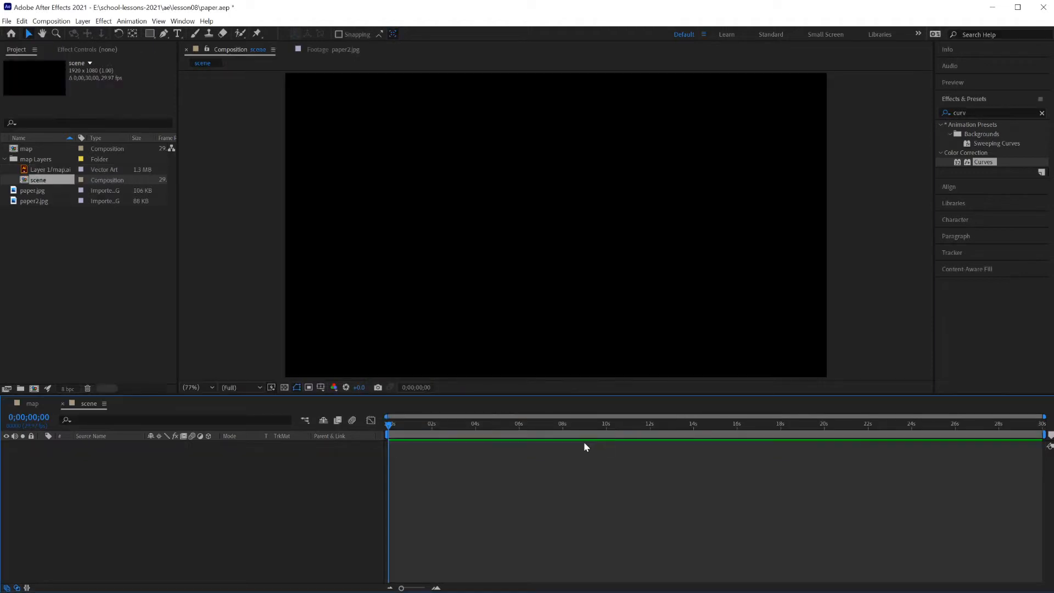
Add Layer 1/map.ai to the scene composition and place paper.jpg beneath it
click(38, 172)
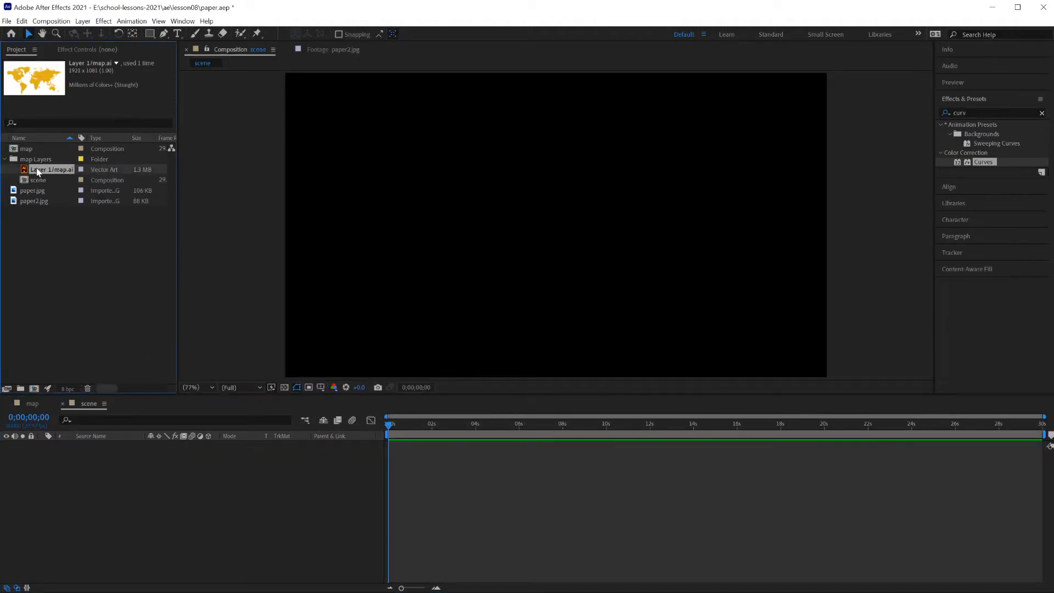
drag(50, 171, 57, 485)
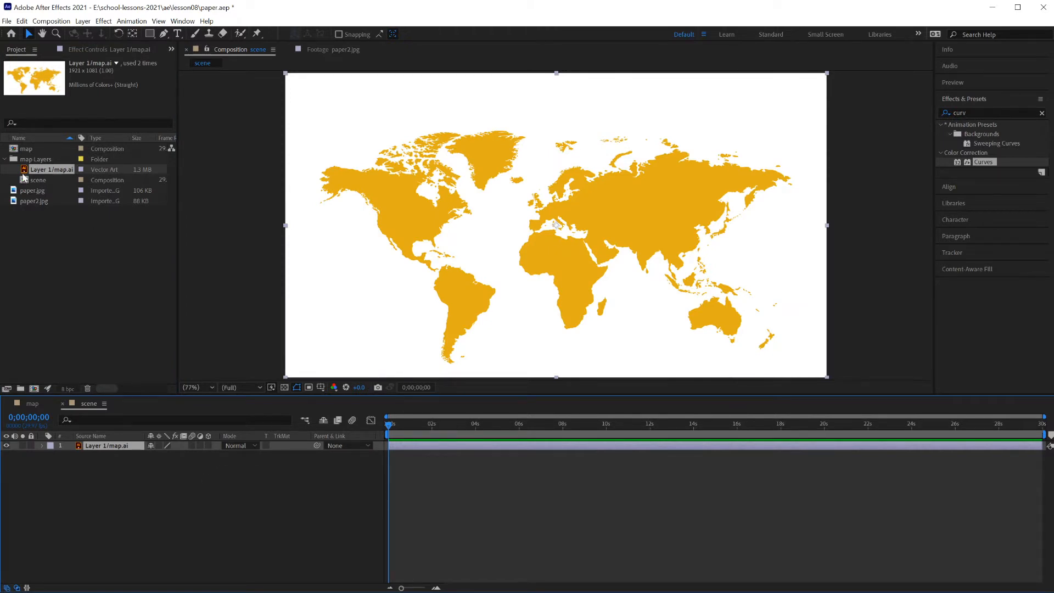
click(34, 191)
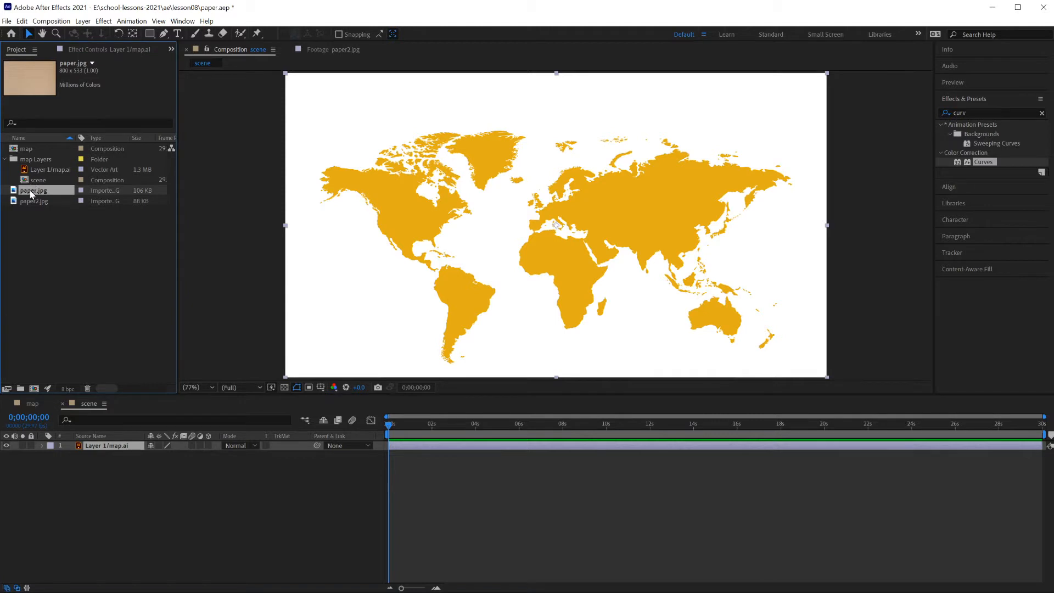
drag(31, 193, 42, 483)
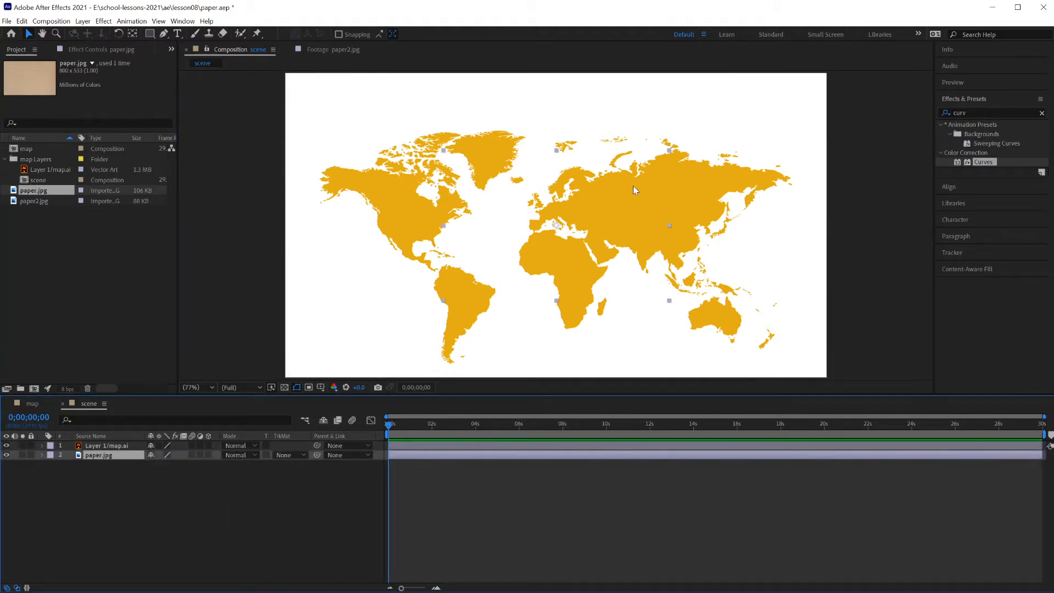
Apply a Luma Matte from the map layer to paper.jpg and enlarge the paper to fill the frame
click(288, 453)
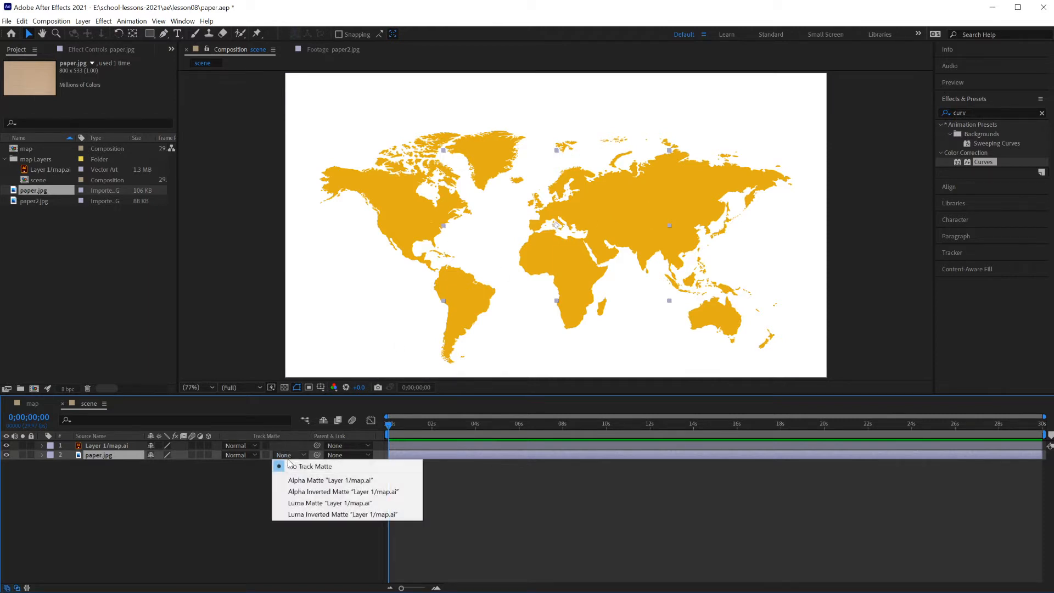
click(307, 503)
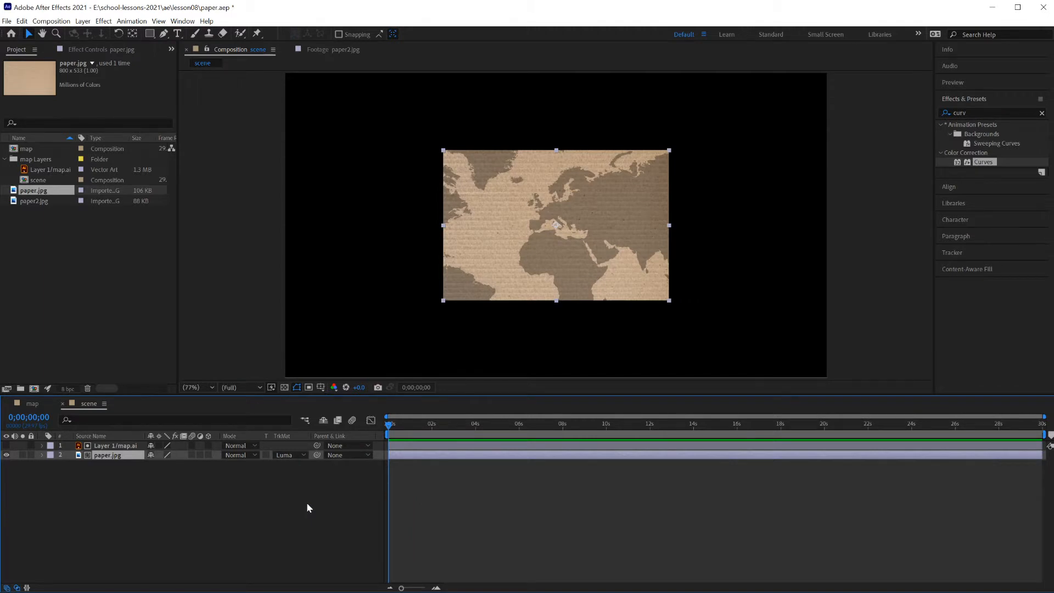
drag(443, 305, 262, 405)
click(6, 445)
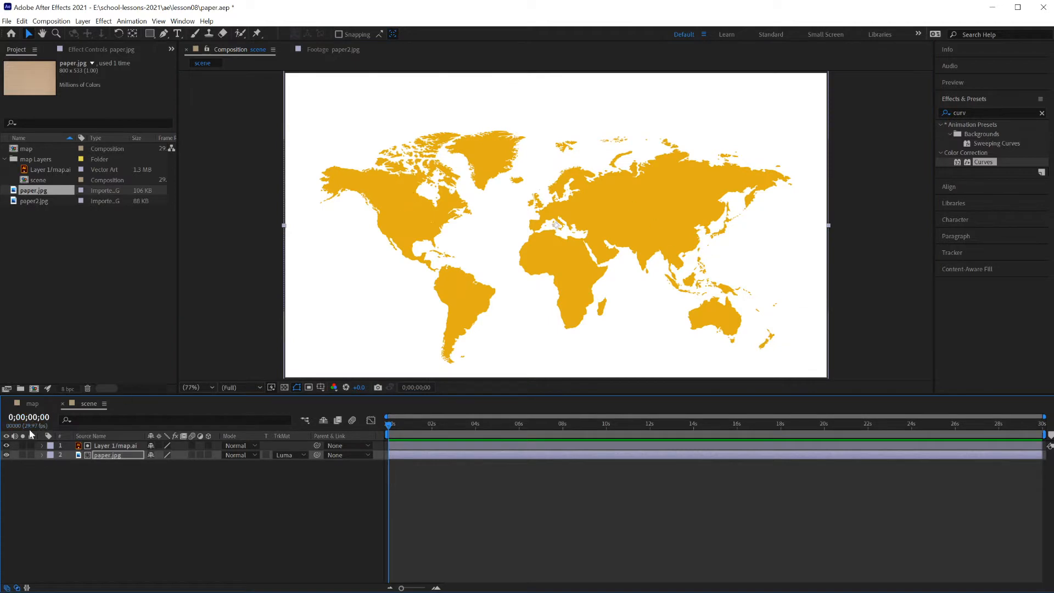
click(6, 445)
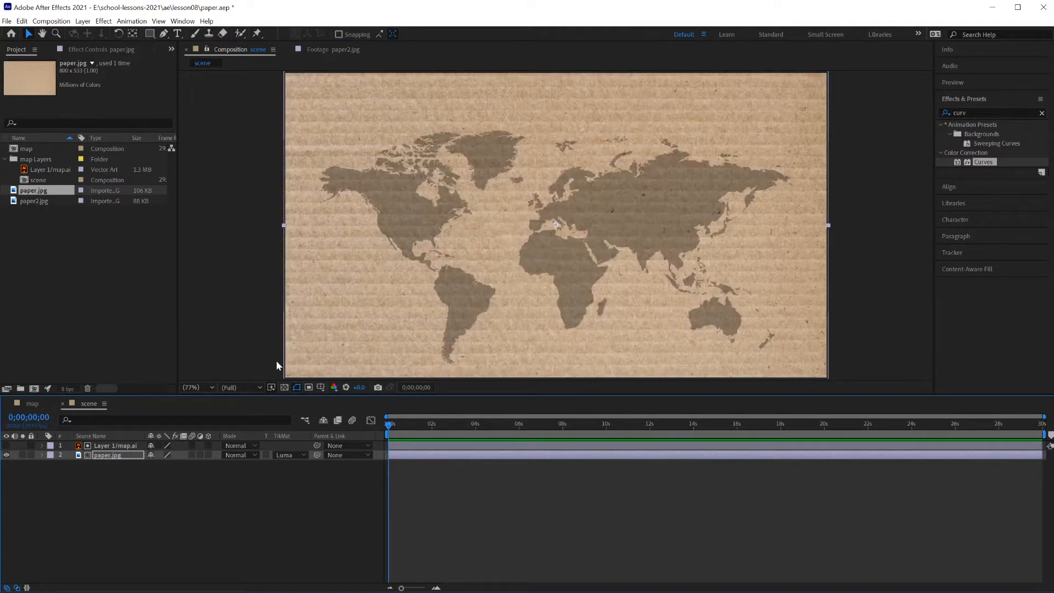
Switch the paper.jpg track matte to Luma Inverted Matte and show the composition's transparency grid
click(287, 455)
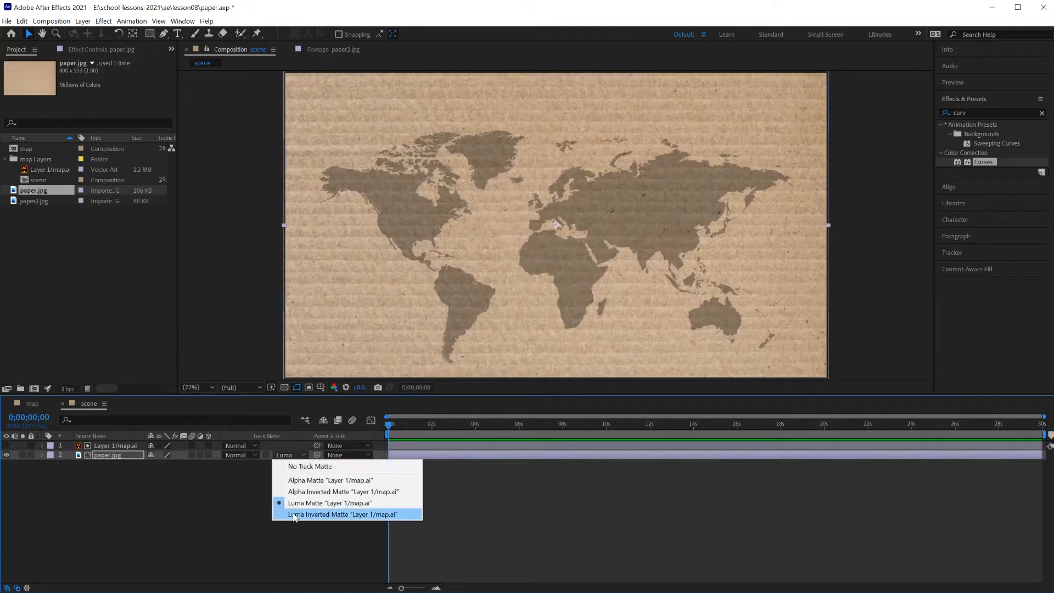
click(295, 515)
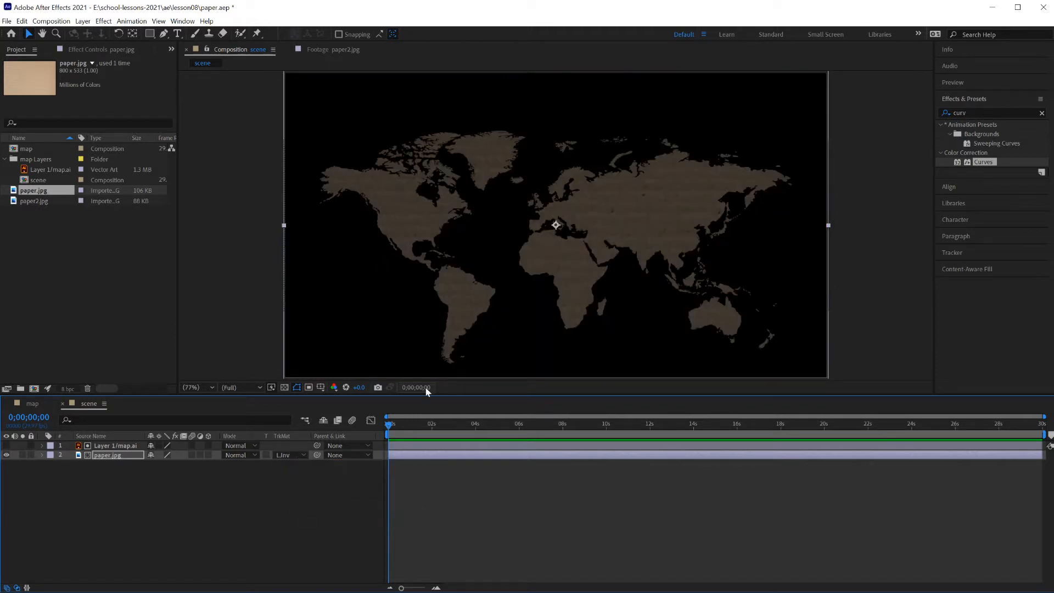
click(284, 387)
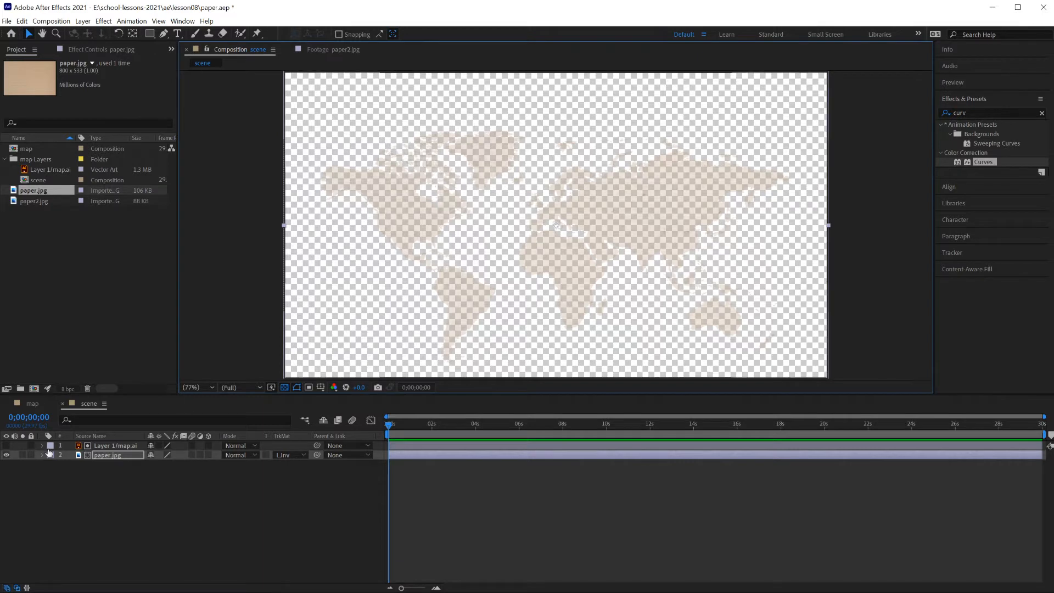
Make the Layer 1/map.ai layer visible and set paper.jpg to No Track Matte
click(7, 445)
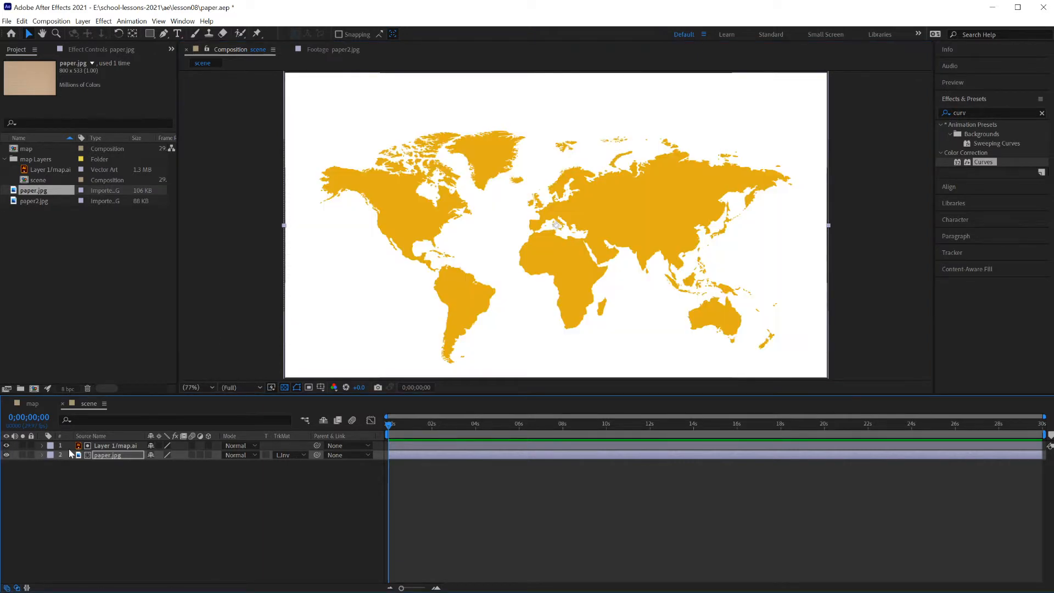
click(120, 447)
click(285, 455)
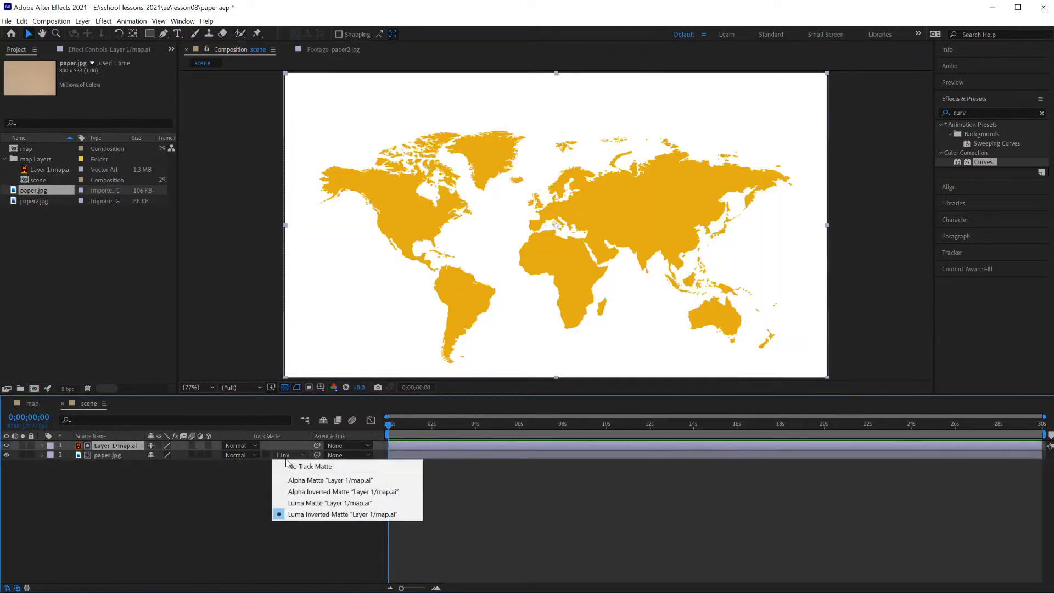
click(292, 466)
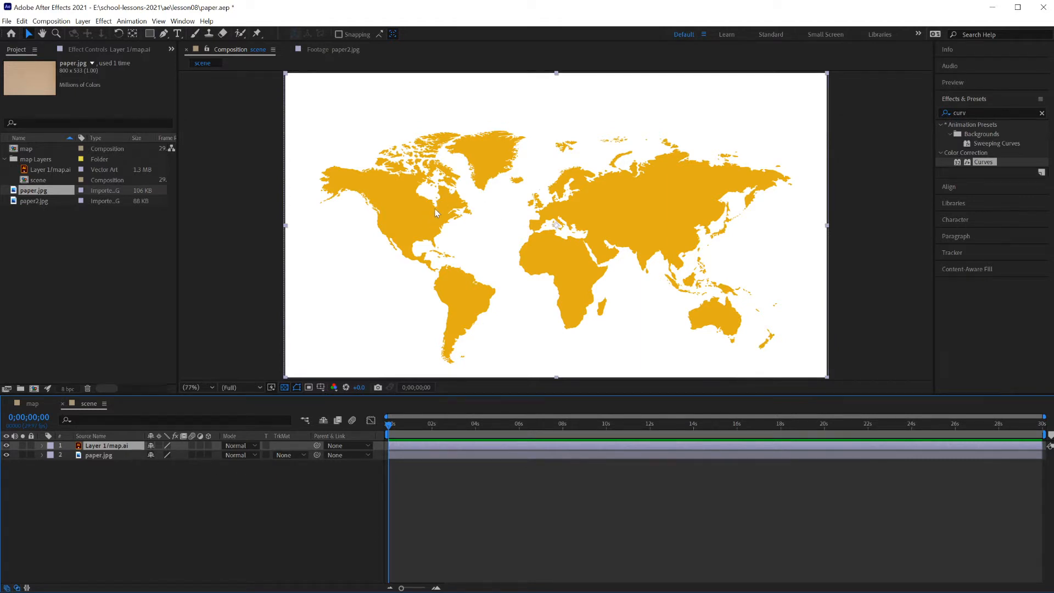
Find the Tint effect and apply it to the Layer 1/map.ai layer
click(992, 113)
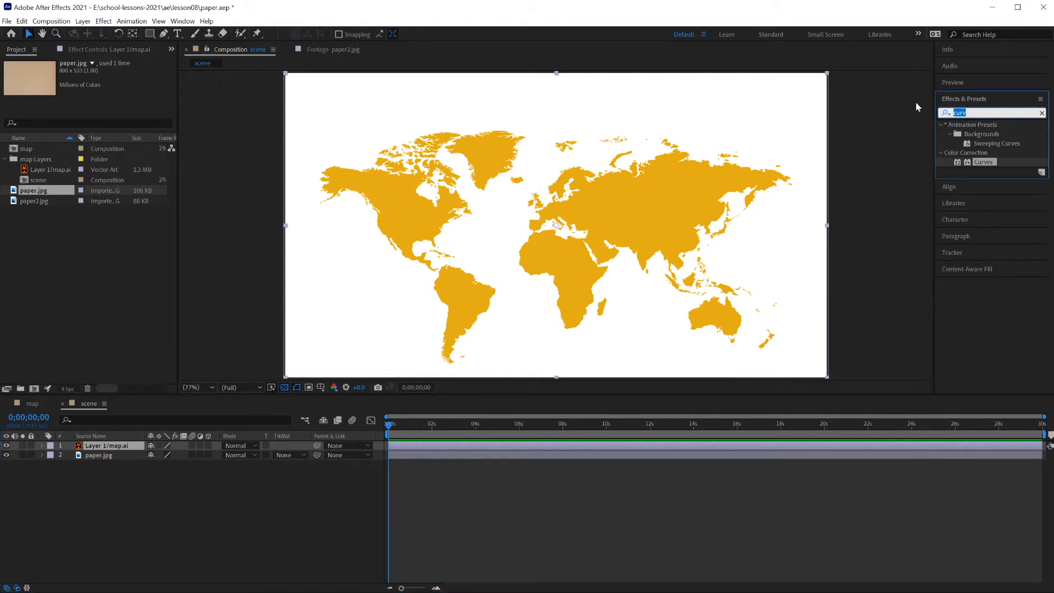
key(BackSpace)
text(tint)
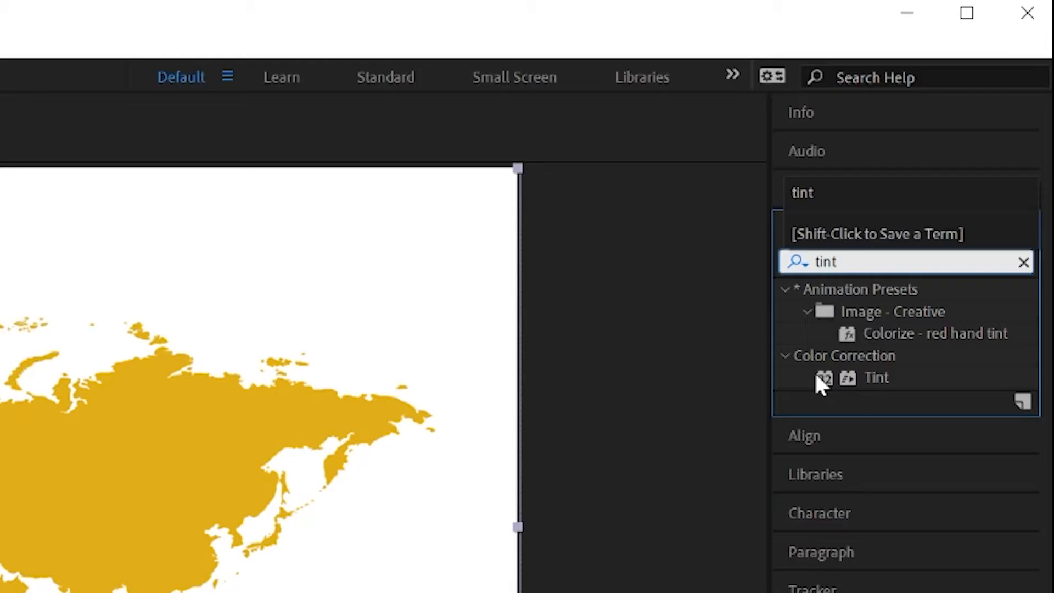
click(955, 161)
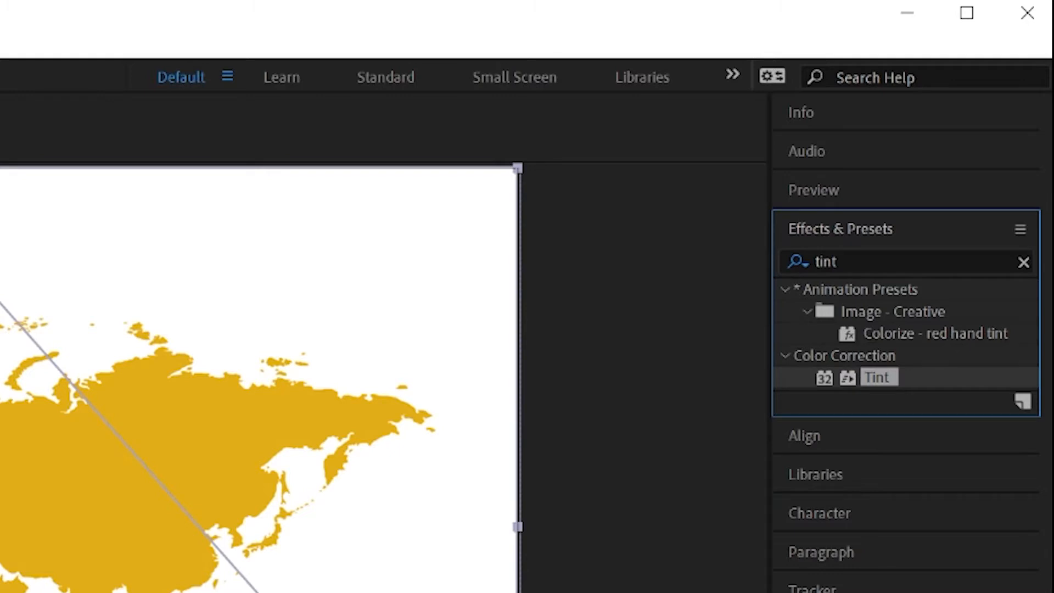
drag(877, 377, 109, 466)
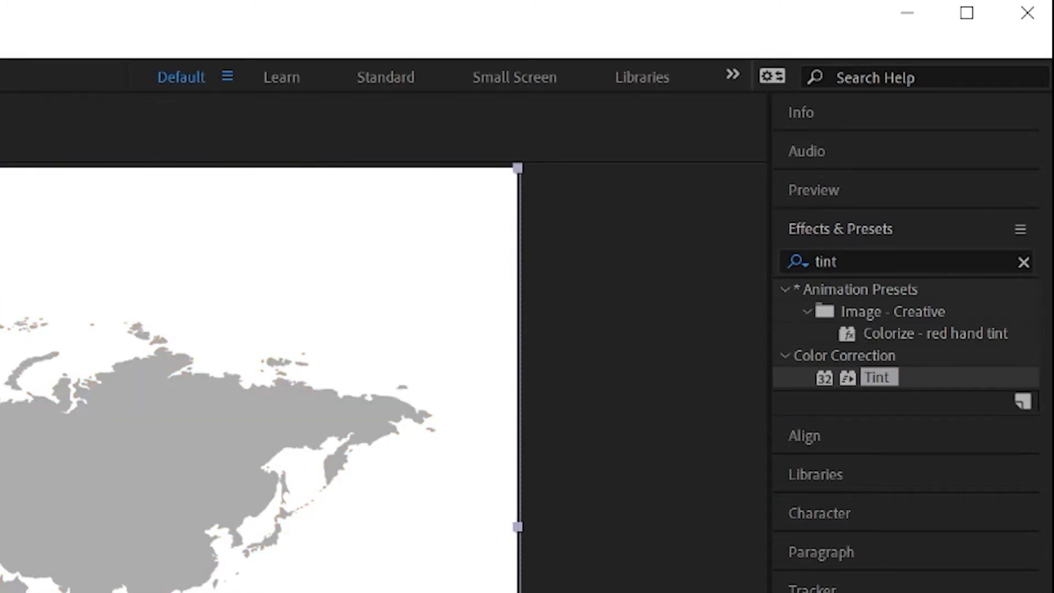
Find the Curves effect and add it to the Layer 1/map.ai layer below Tint
key(ctrl+f)
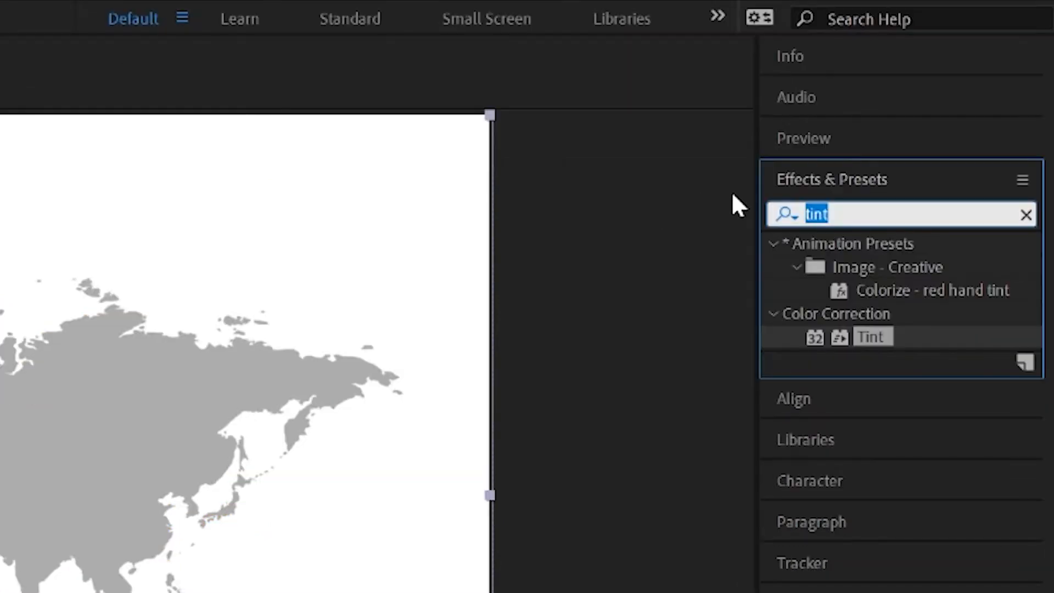
text(curve)
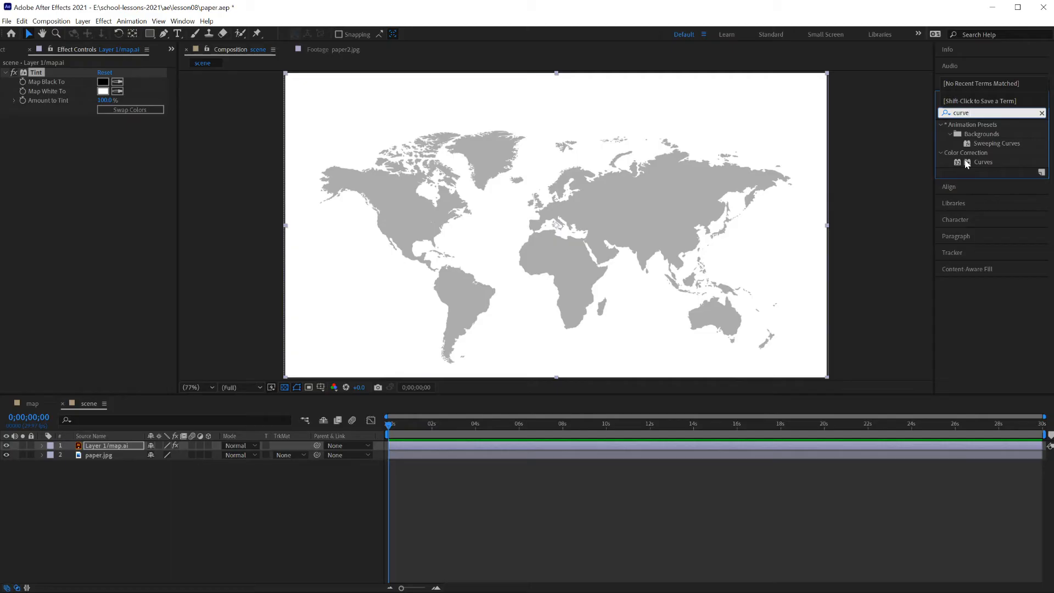
drag(839, 336, 95, 575)
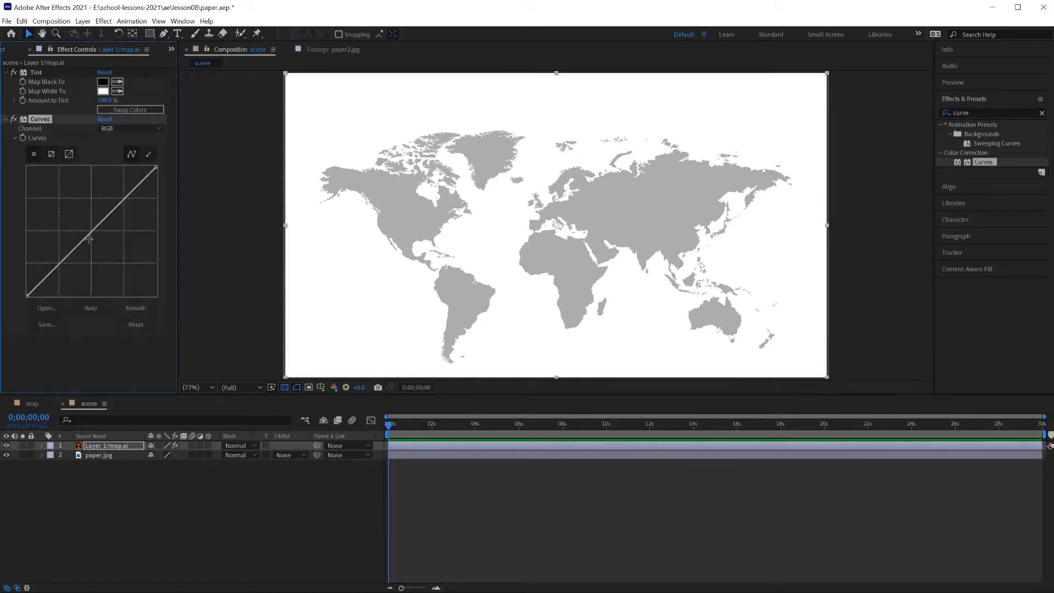
drag(93, 232, 155, 273)
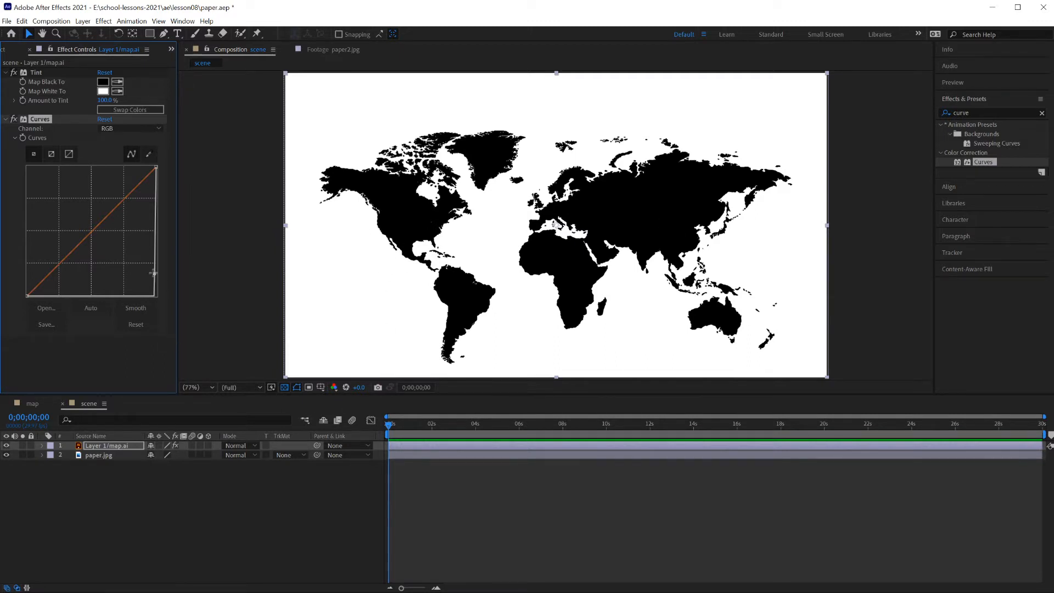
drag(154, 274, 195, 277)
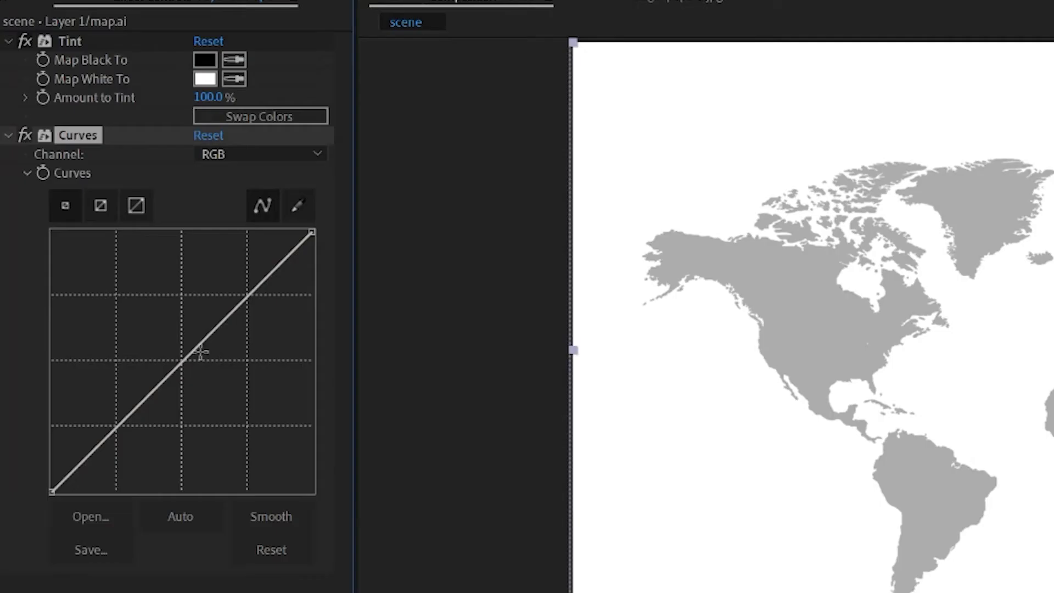
drag(101, 226, 113, 236)
drag(227, 379, 274, 423)
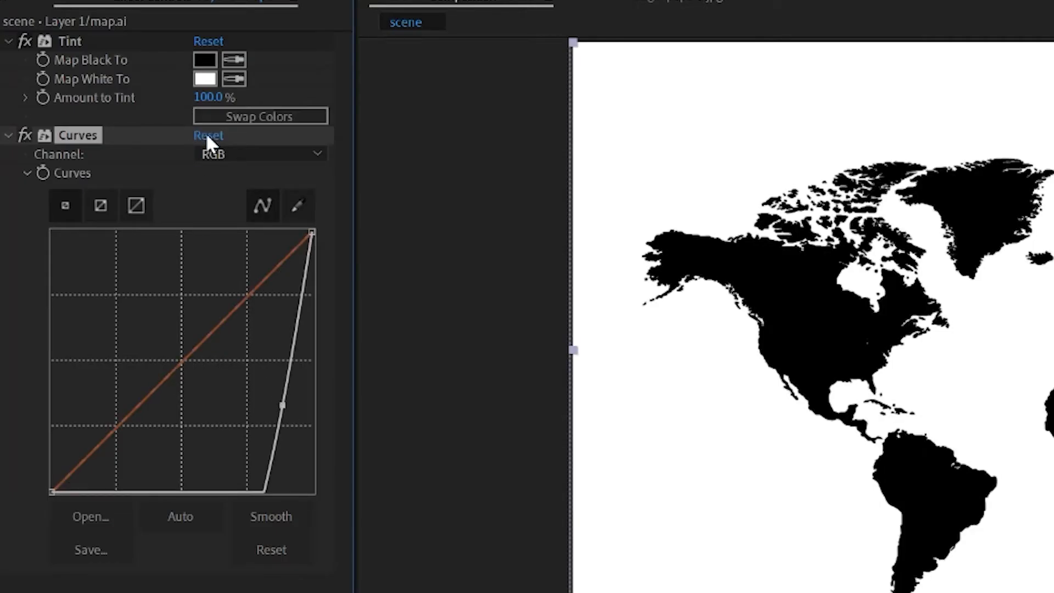
click(208, 135)
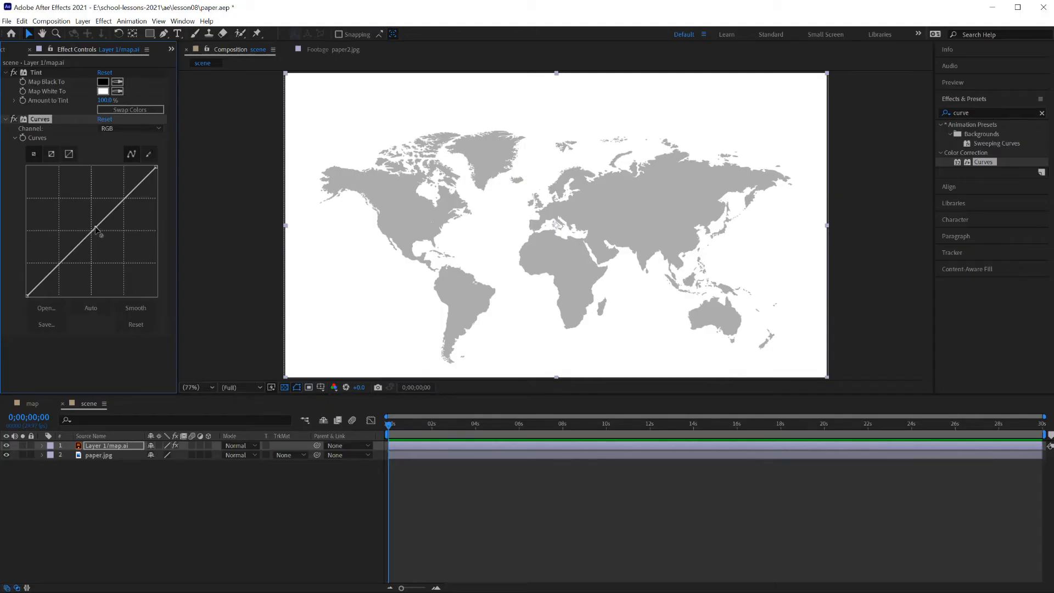
Pull the midpoint of the map layer's RGB curve far toward the dark end to turn the grey continents solid black
drag(94, 231, 151, 262)
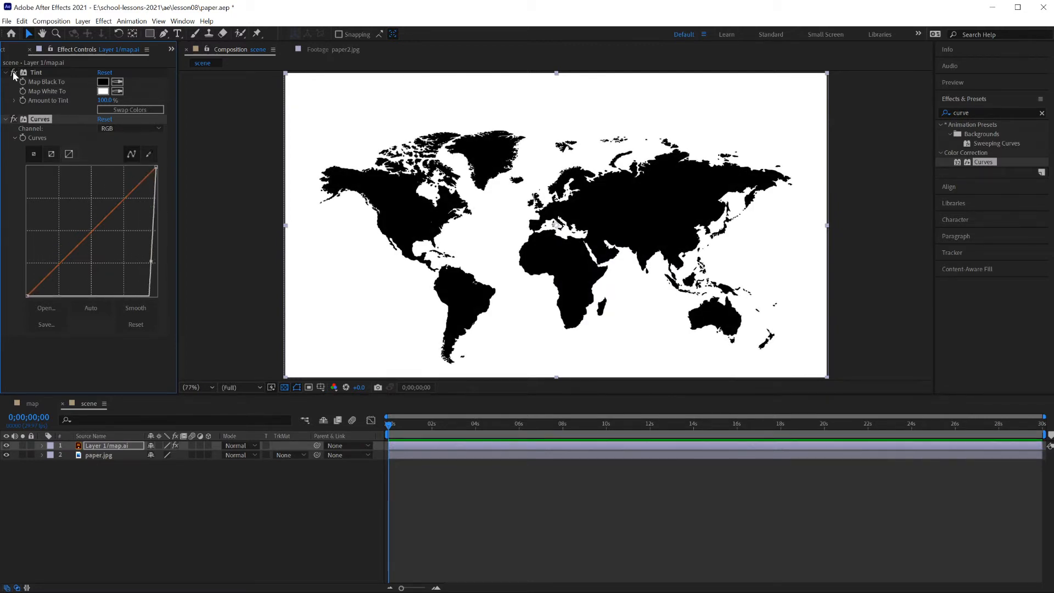
Try the map layer without the Tint effect and inspect its coastline edges up close
click(33, 75)
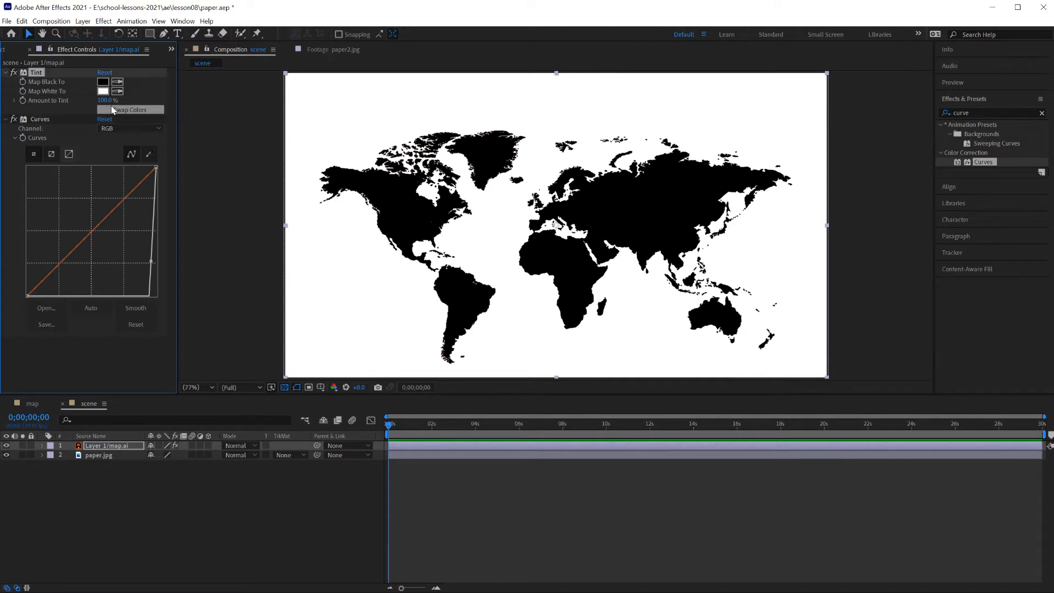
key(Delete)
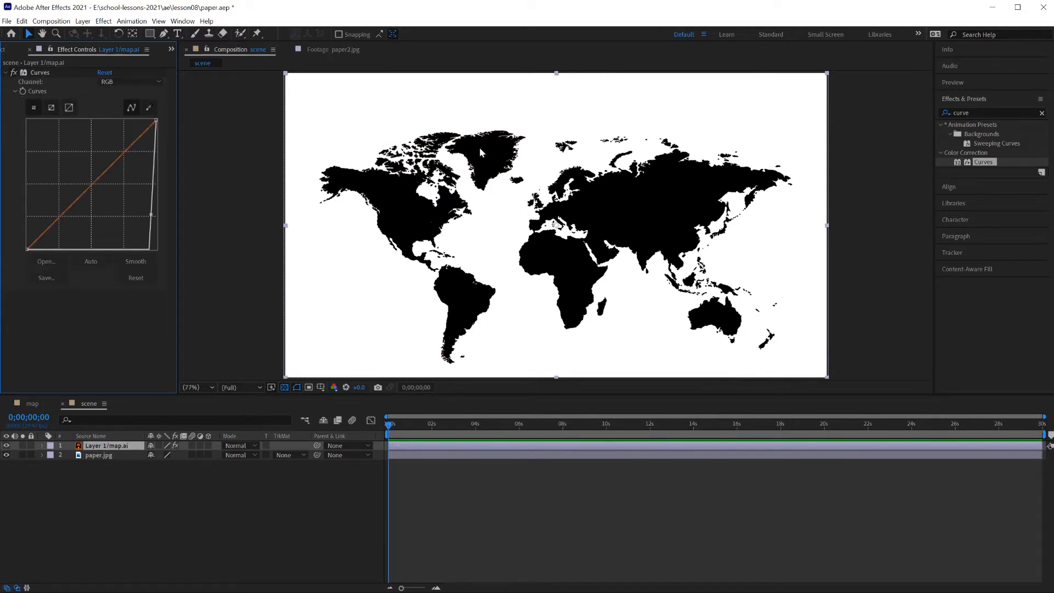
scroll(479, 147, up, 5)
scroll(417, 211, up, 1)
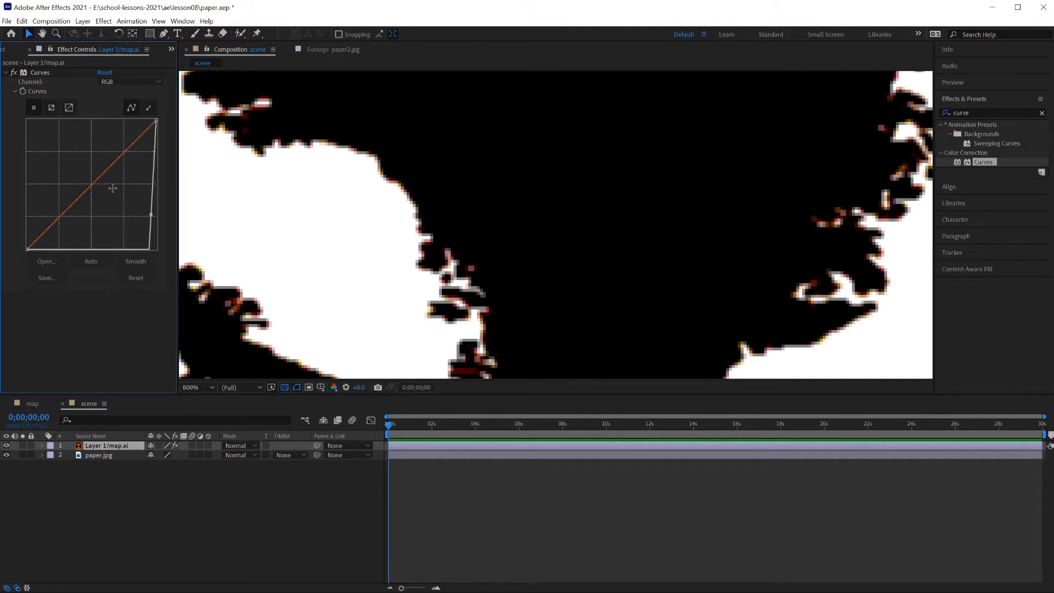
key(ctrl+z)
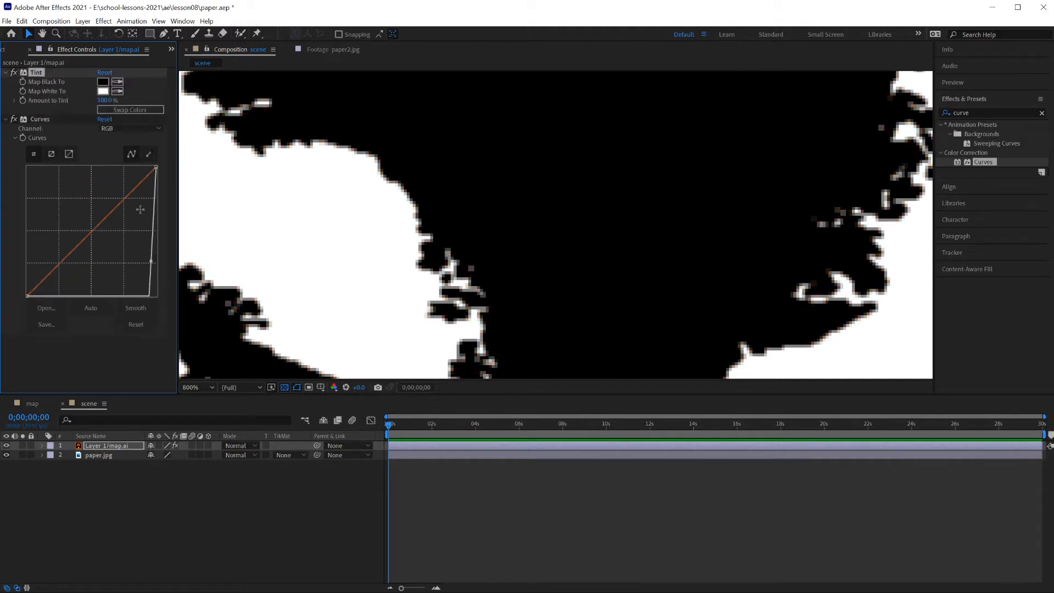
scroll(462, 207, down, 8)
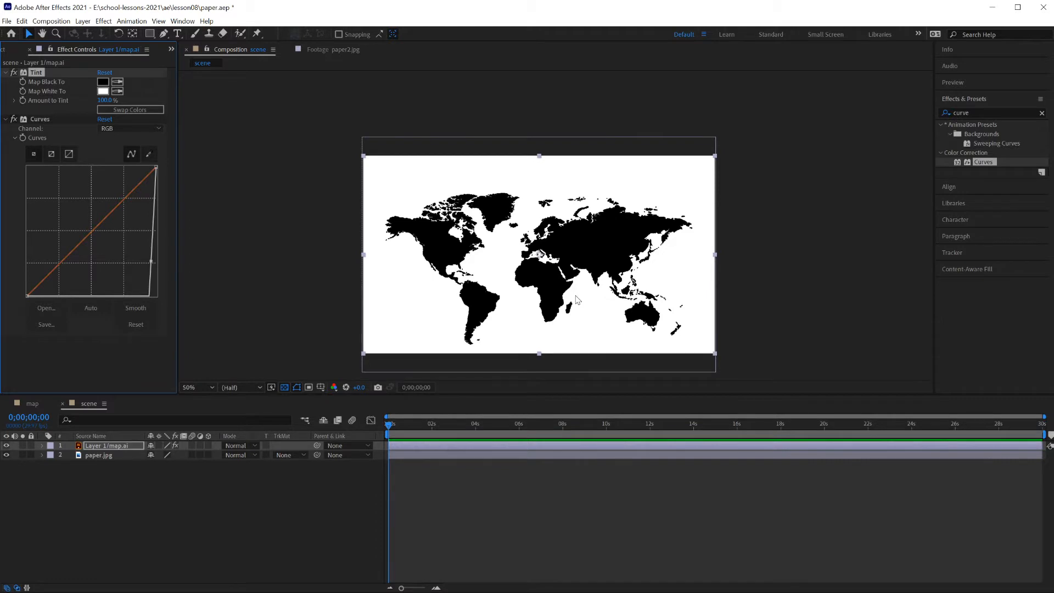
Set the track matte of paper.jpg to Luma Inverted Matte "Layer 1/map.ai"
drag(575, 296, 546, 261)
scroll(546, 261, up, 1)
click(106, 455)
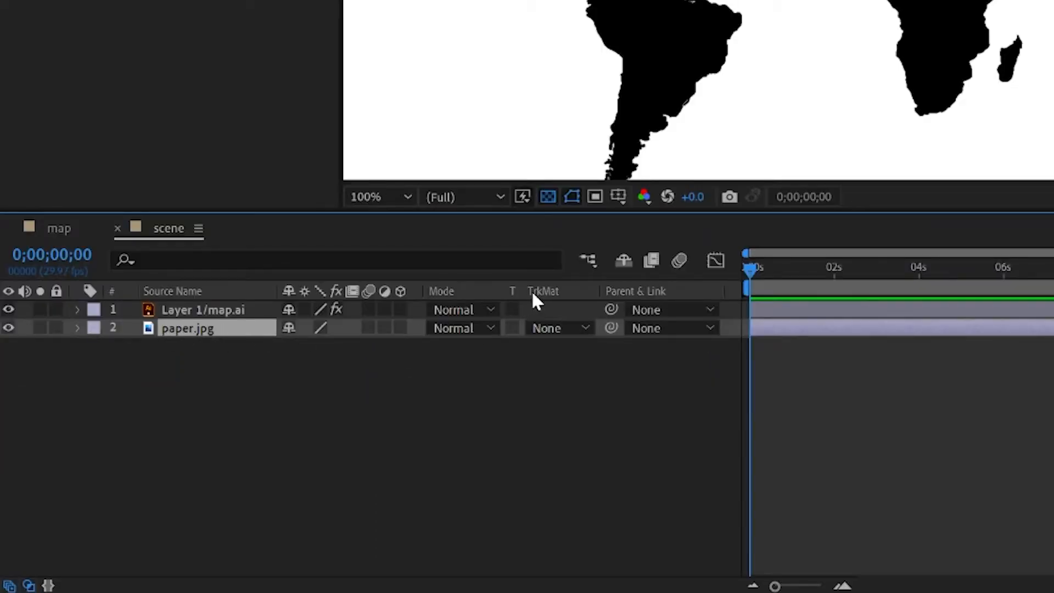
click(541, 327)
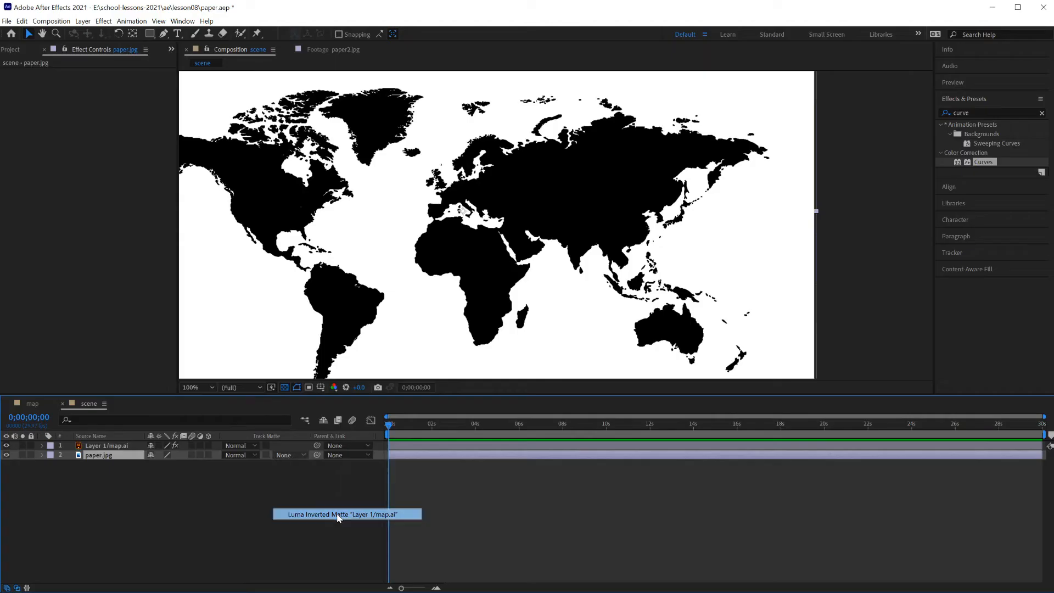
click(659, 444)
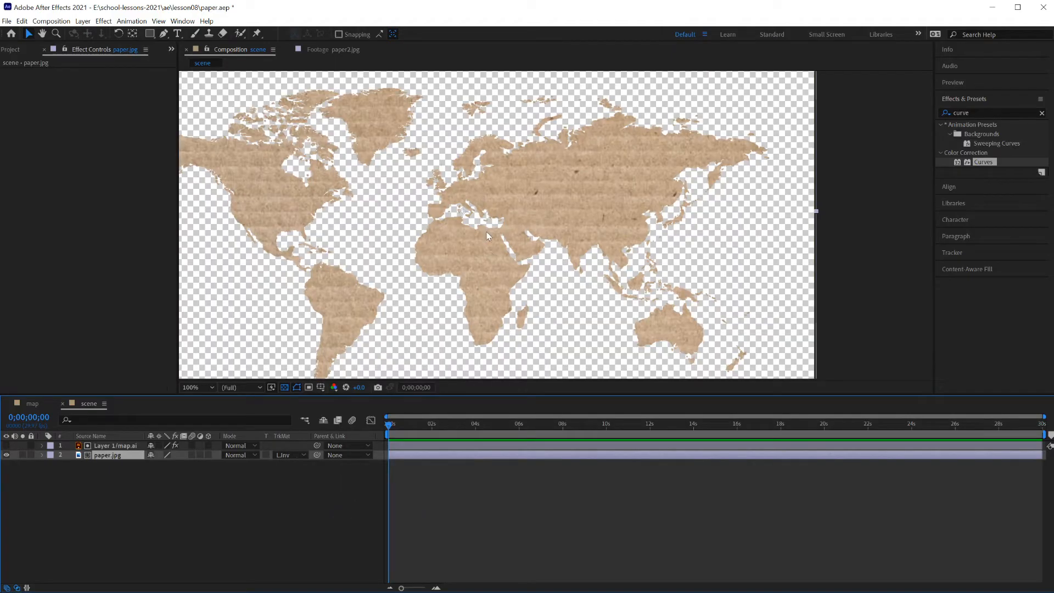
scroll(486, 234, down, 2)
scroll(486, 234, up, 2)
click(222, 470)
Add paper2.jpg to the scene composition as the lowest layer, beneath paper.jpg
click(11, 50)
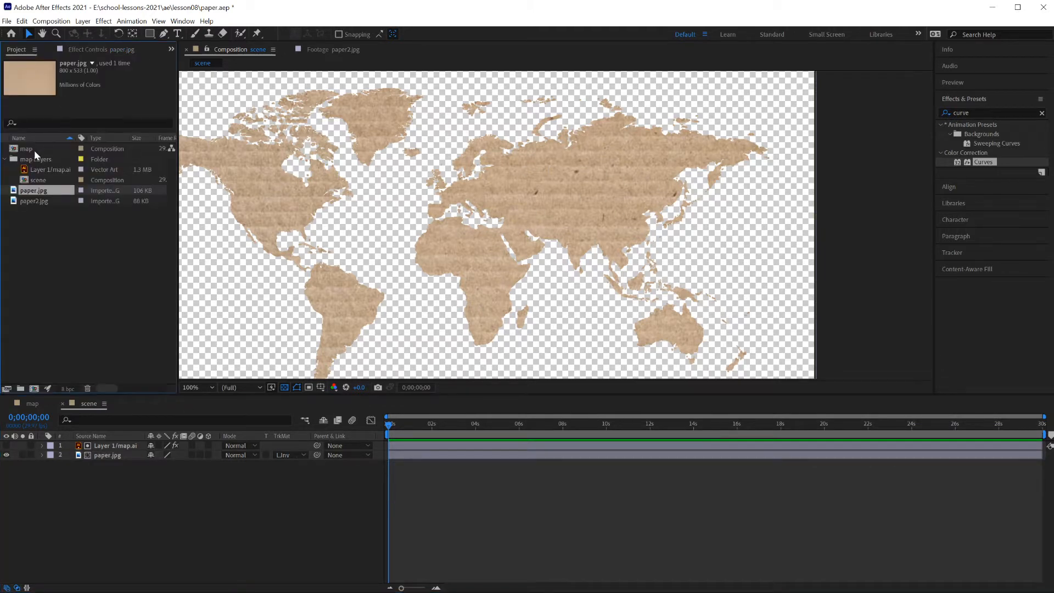
click(7, 159)
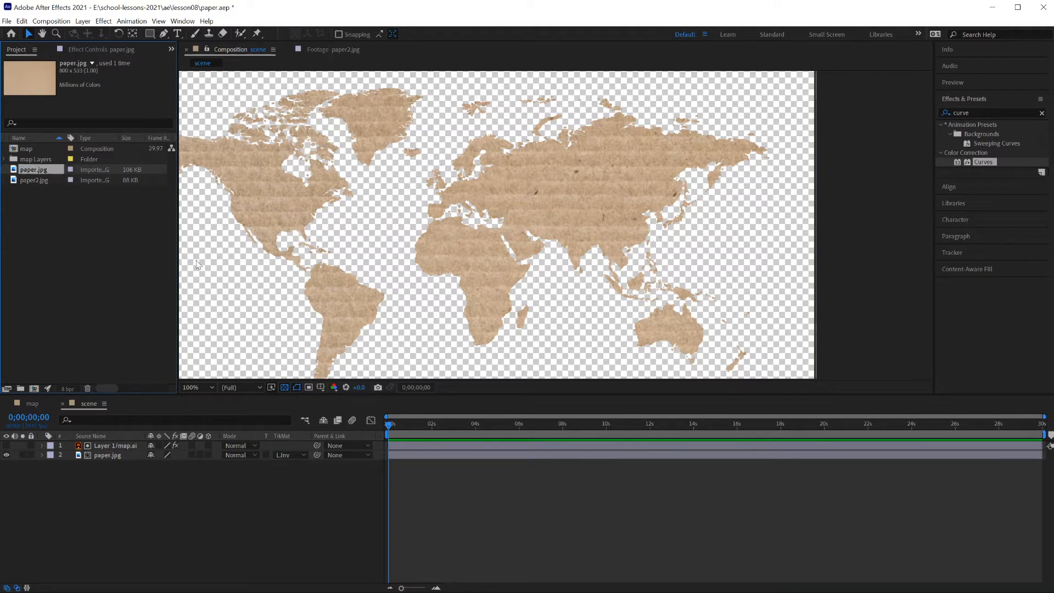
click(36, 180)
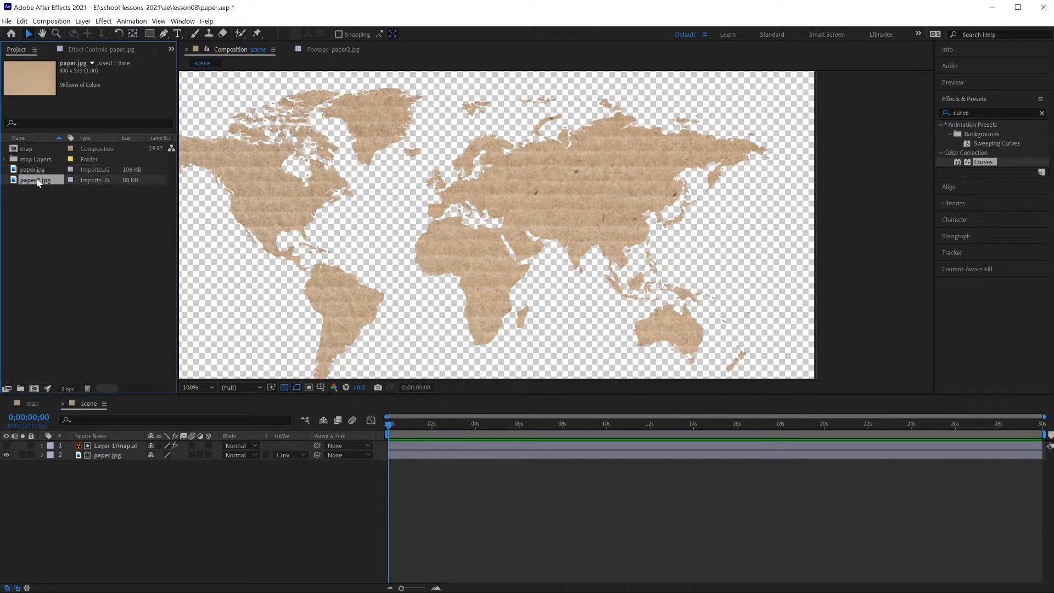
drag(34, 199, 45, 471)
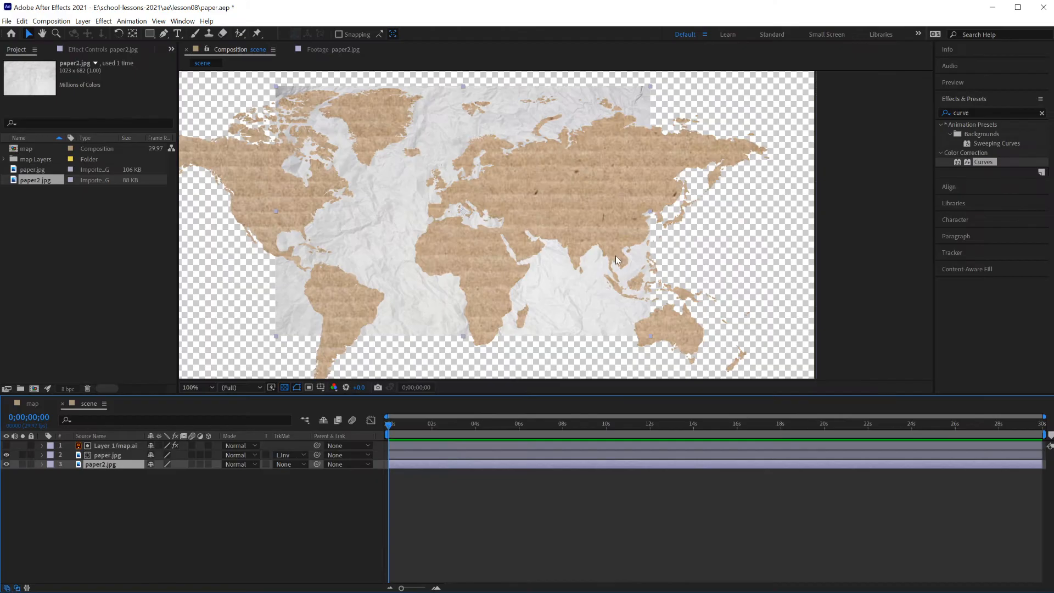
Scale the paper2.jpg layer up to the full width of the scene so it fills the background
scroll(614, 256, down, 2)
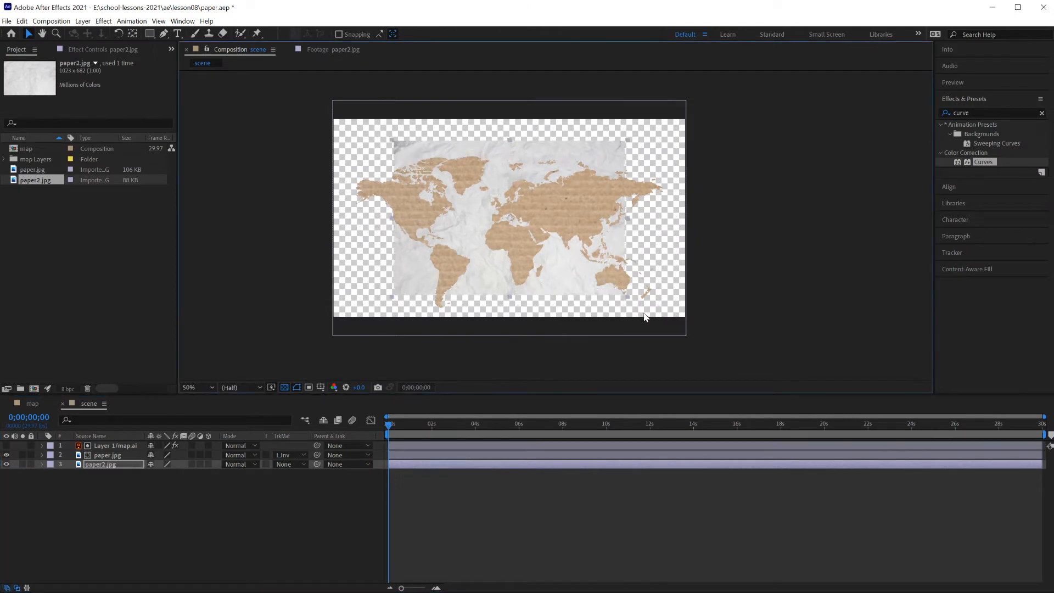
key(ctrl+alt+shift+h)
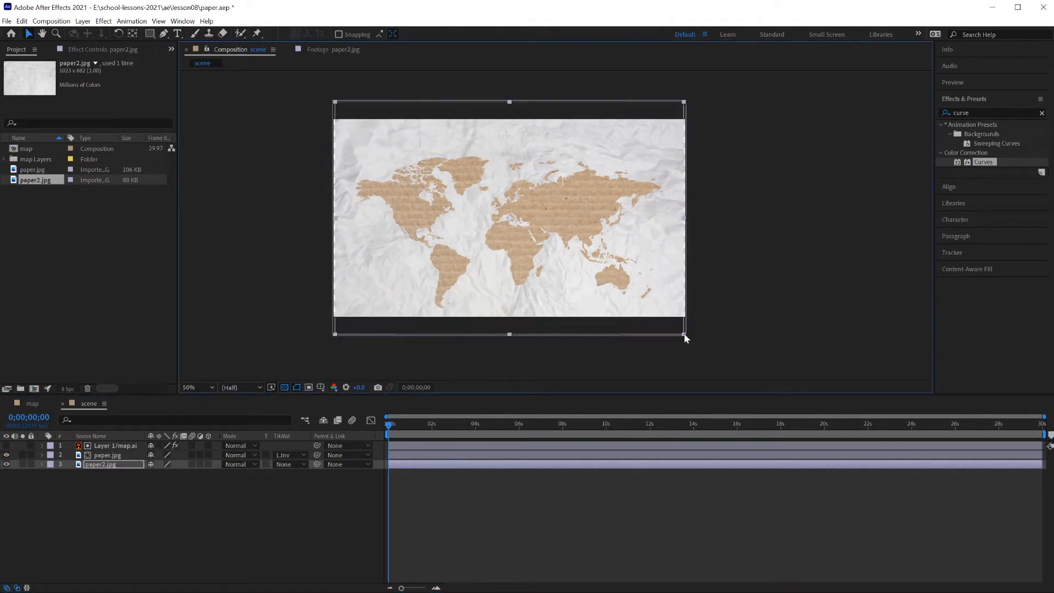
scroll(561, 269, up, 1)
scroll(560, 268, down, 1)
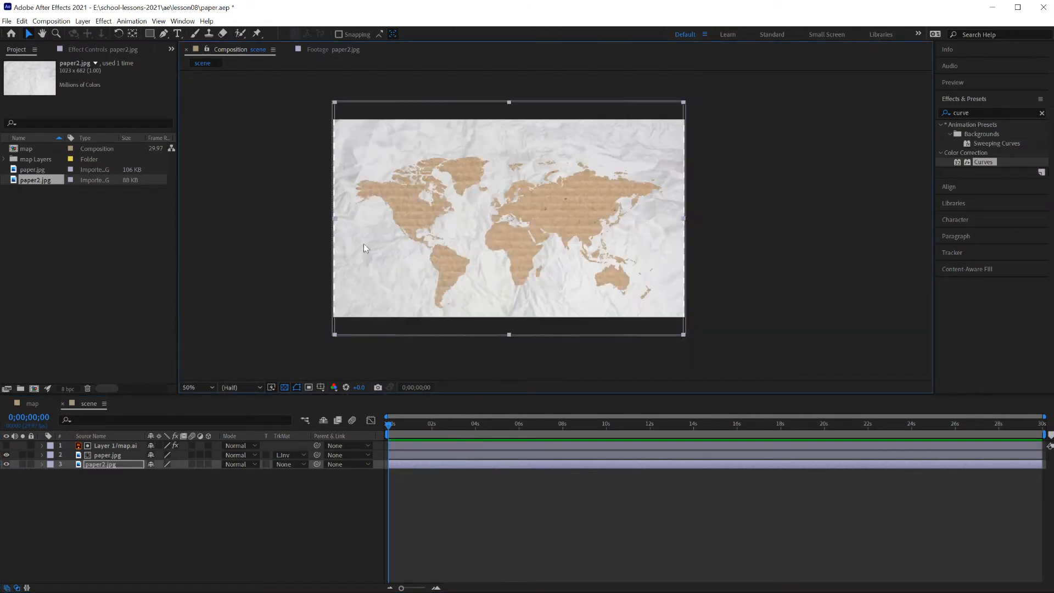
scroll(364, 248, up, 1)
scroll(291, 180, down, 1)
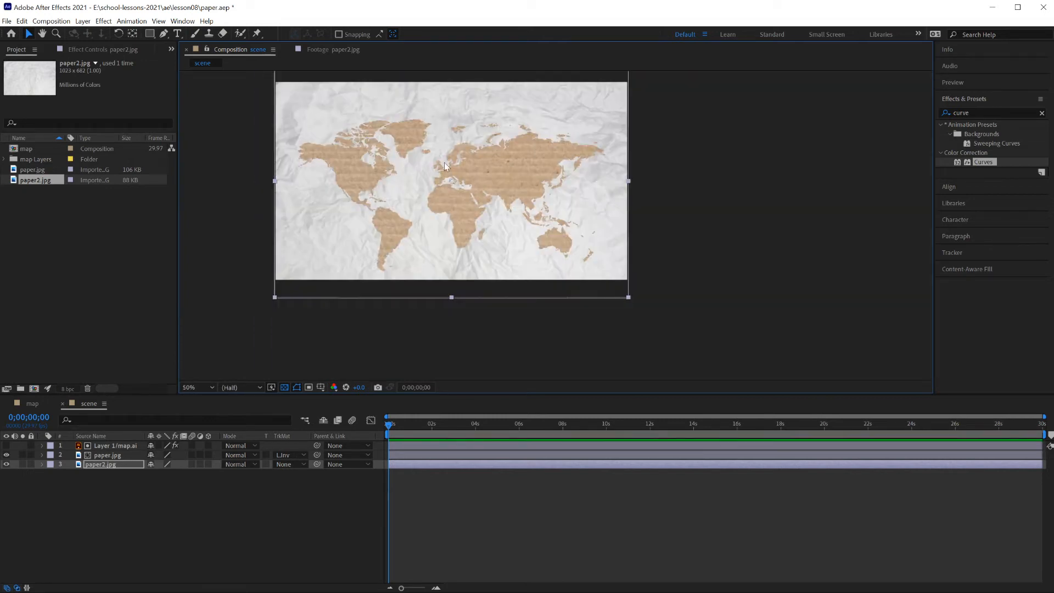
Select all three scene layers and move the scene composition out of the map Layers folder in the project
shift+click(61, 445)
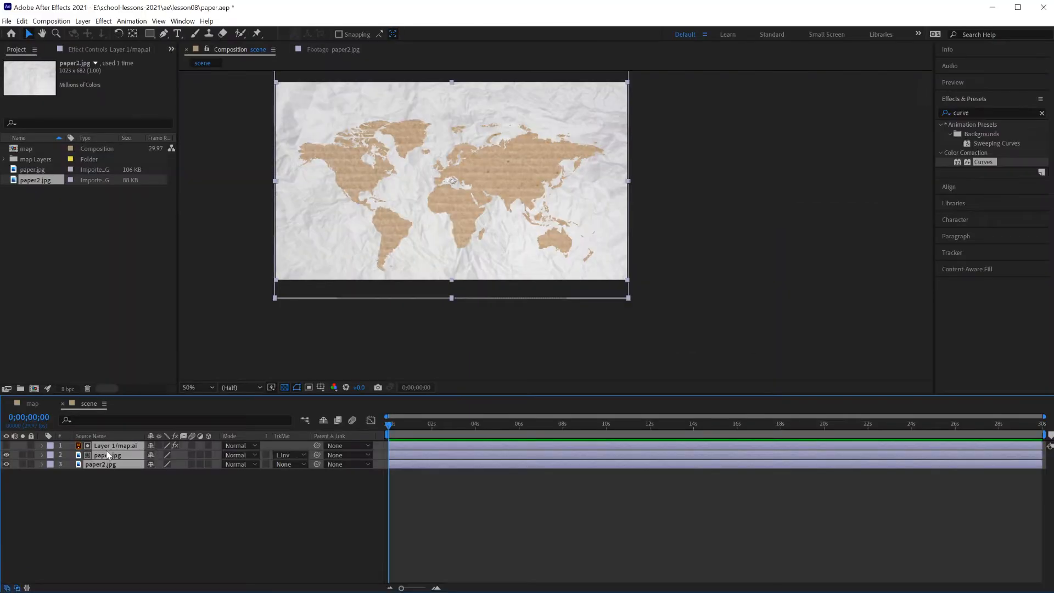
click(5, 159)
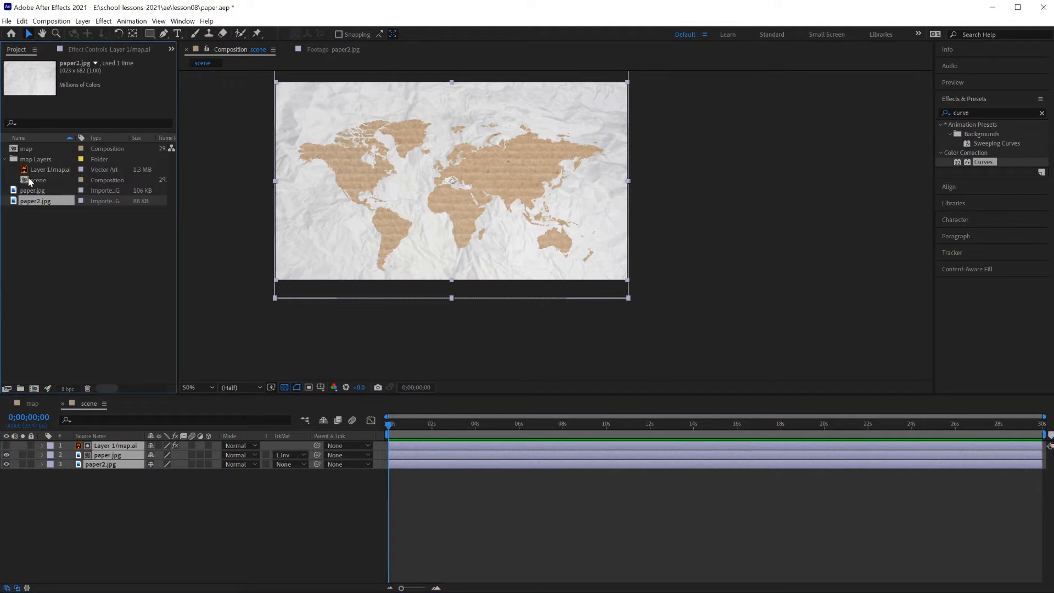
drag(27, 180, 17, 244)
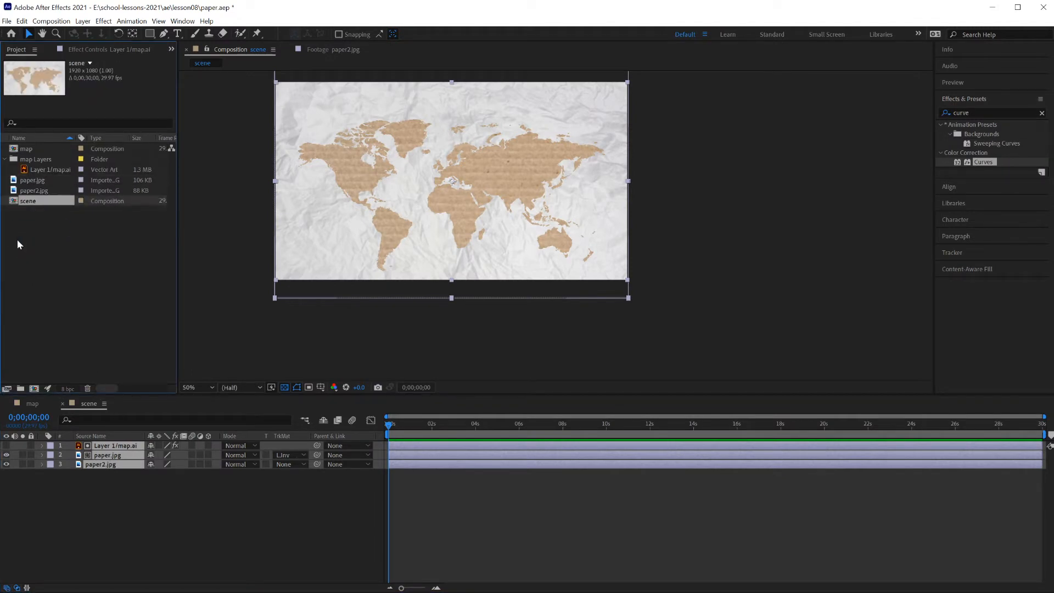
click(5, 159)
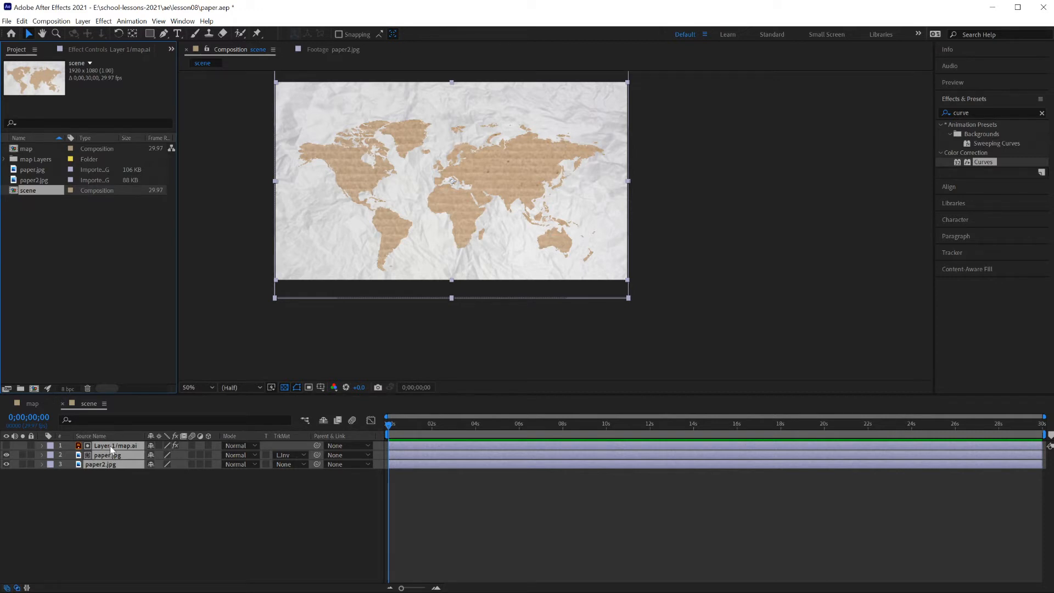
Pre-compose the three selected layers into a composition named backgroundart and nudge the map artwork upward inside it
right_click(108, 463)
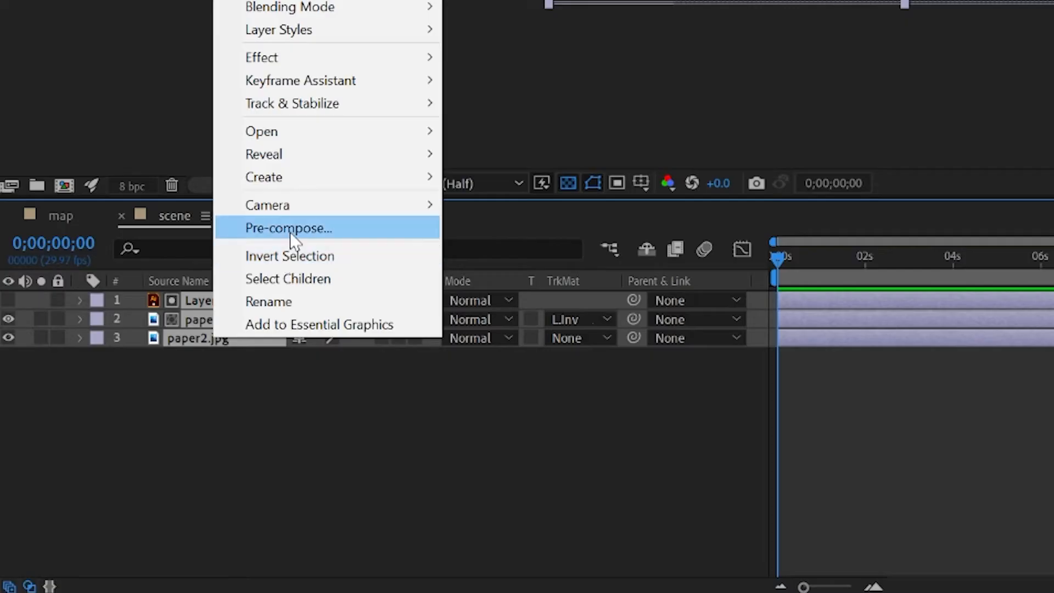
click(290, 229)
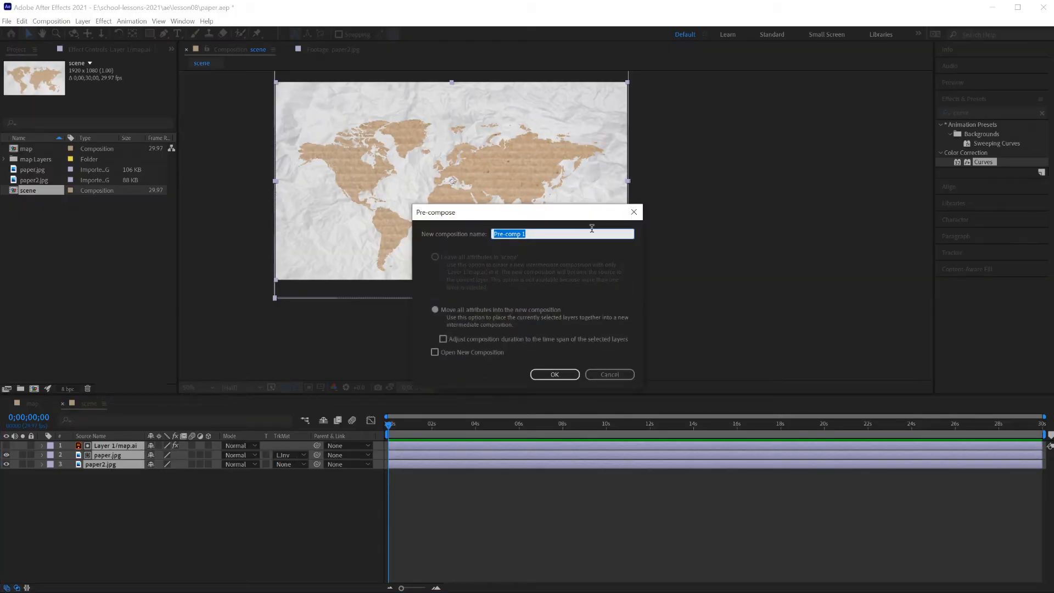
text(backgroundart)
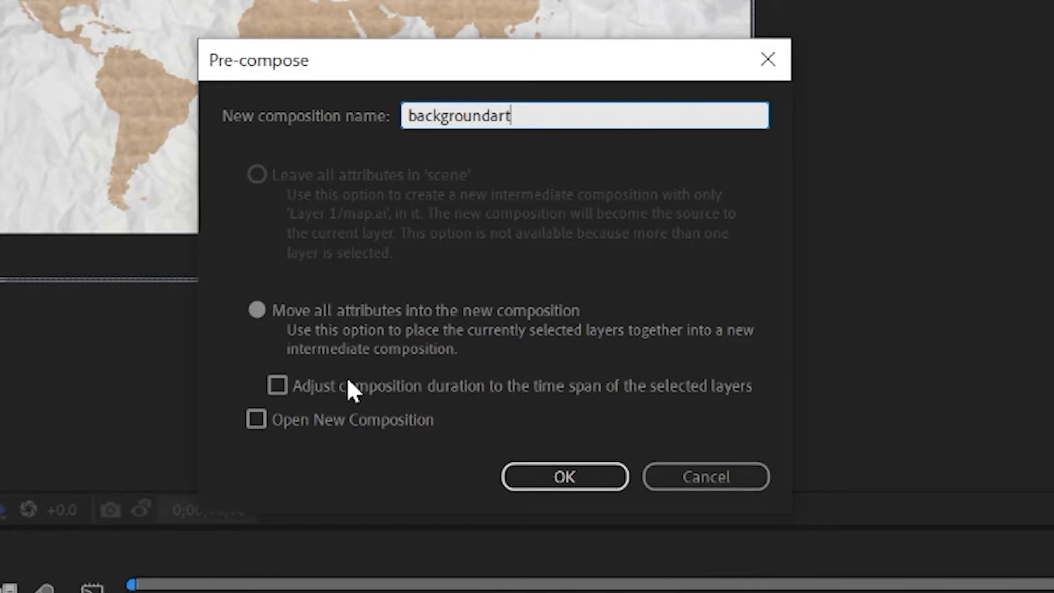
click(568, 482)
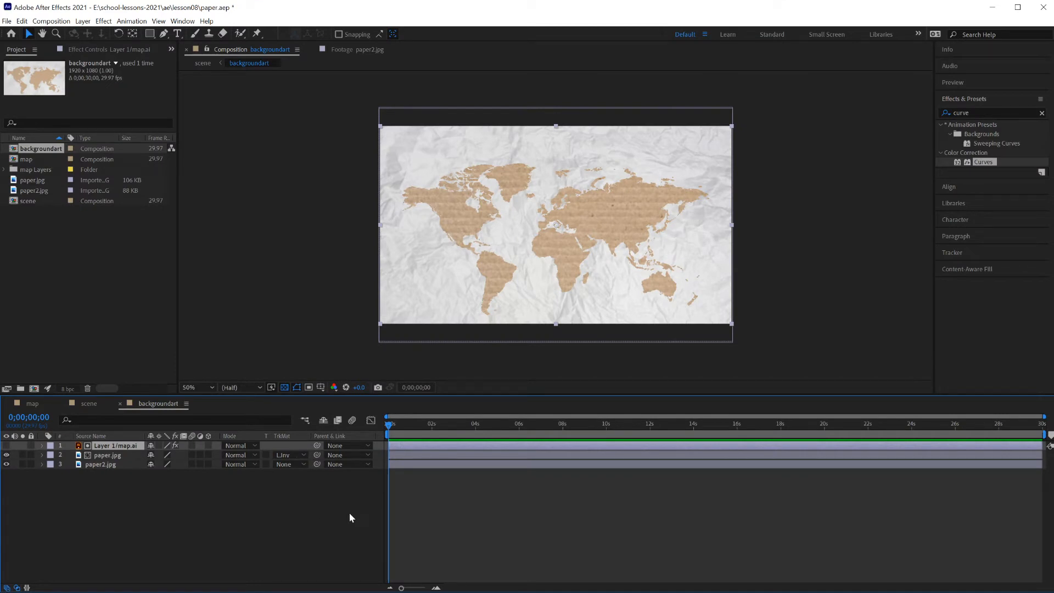
key(shift+Up)
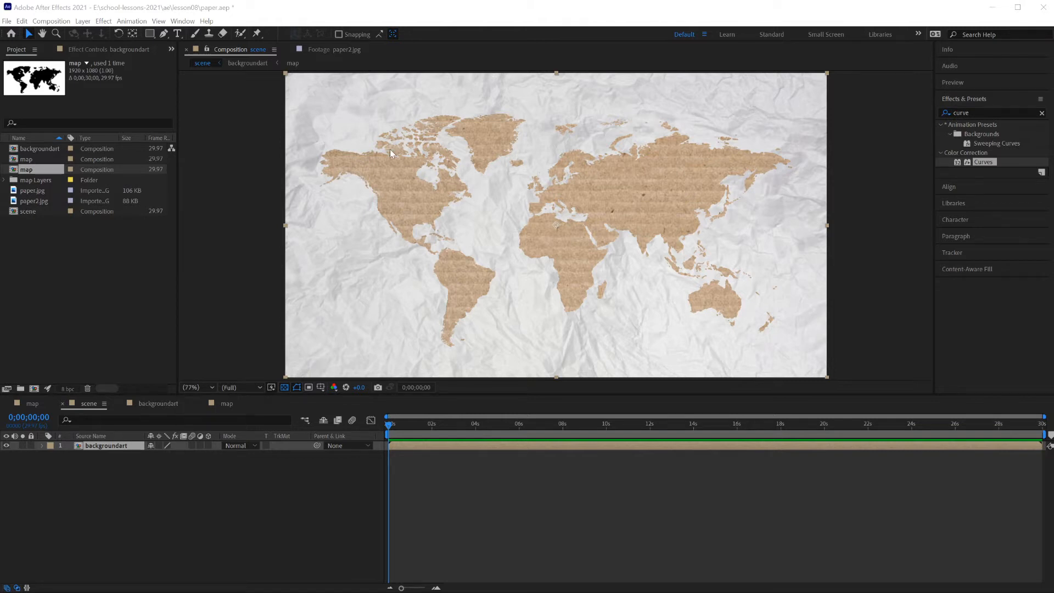
Start a new 1920 x 1080 px solid in the scene composition and set its color to white
click(92, 447)
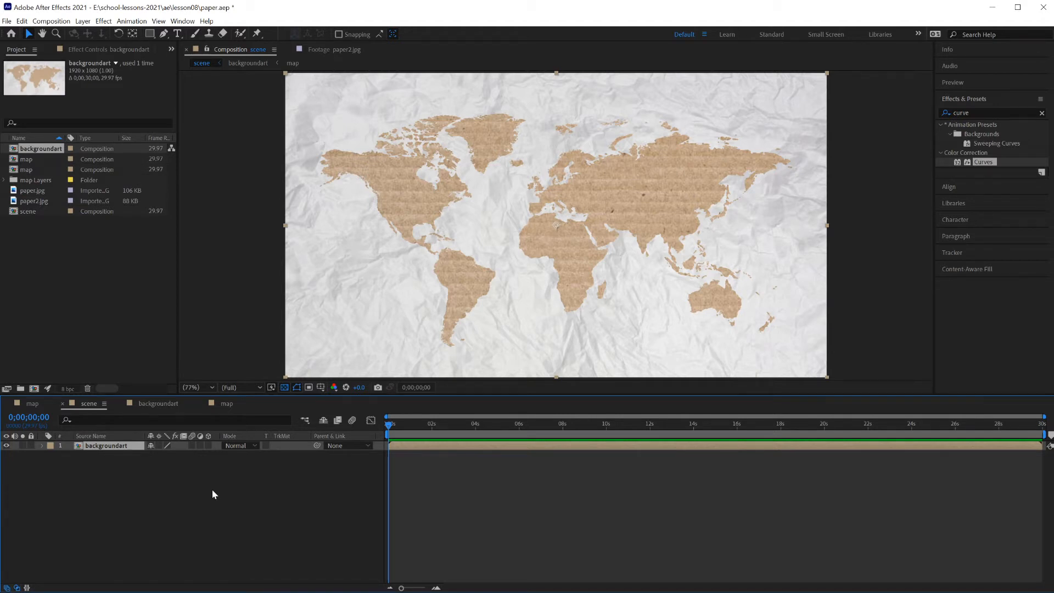
right_click(152, 475)
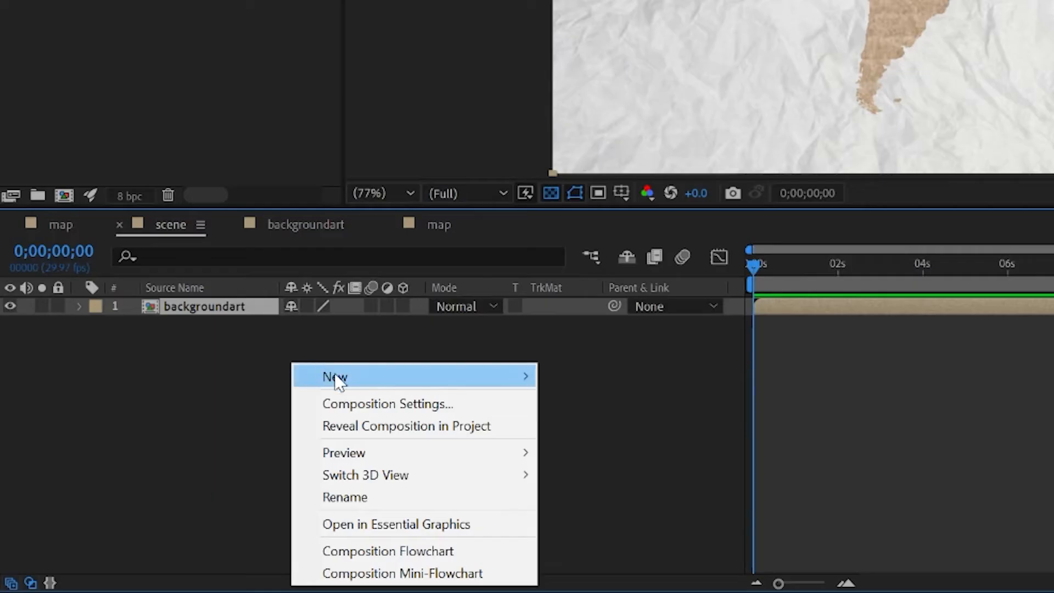
mouse_move(188, 480)
click(604, 426)
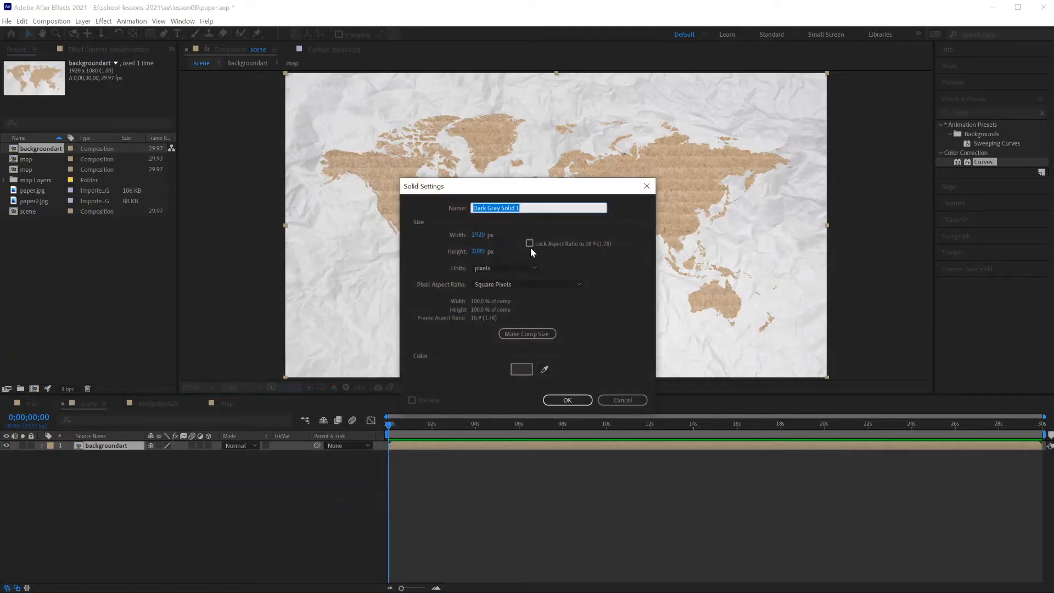
click(521, 368)
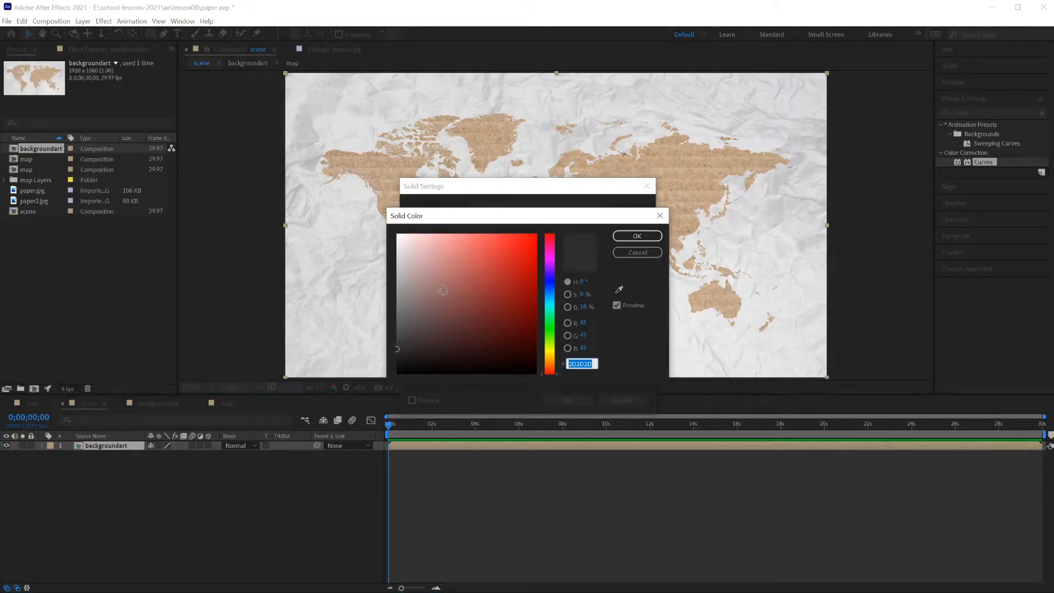
click(637, 236)
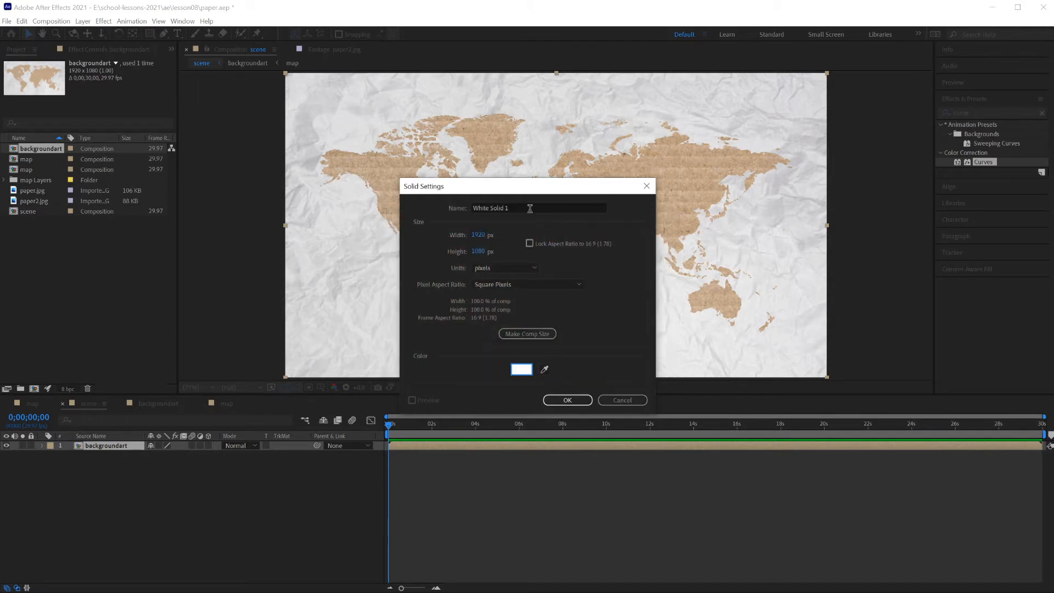
Name the new white solid Burn Solid and create it above the backgroundart layer
drag(508, 207, 492, 207)
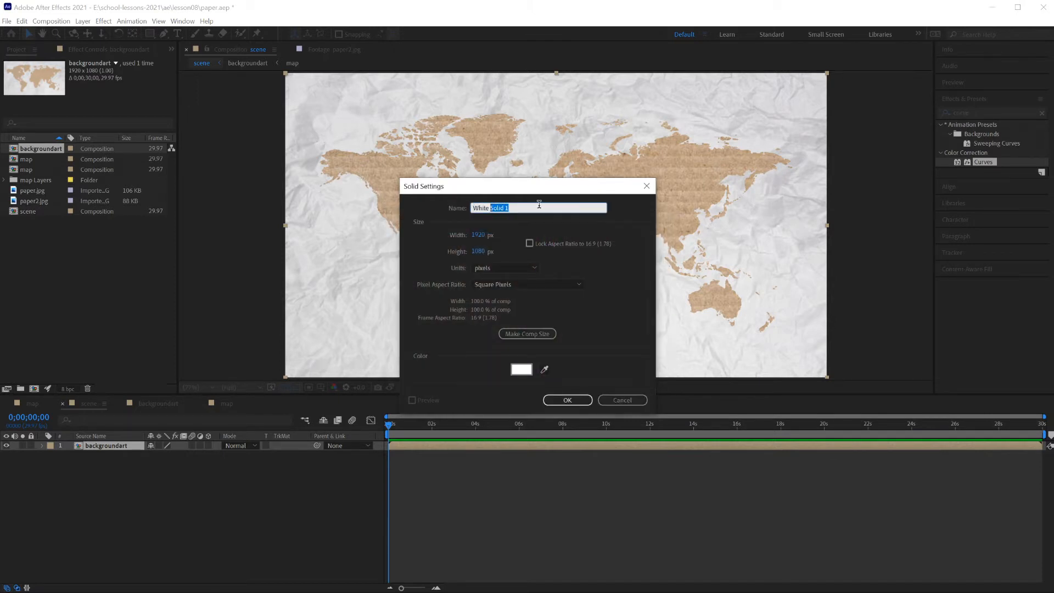
key(BackSpace)
key(BackSpace)
key(BackSpace)
key(BackSpace)
text(B)
key(Return)
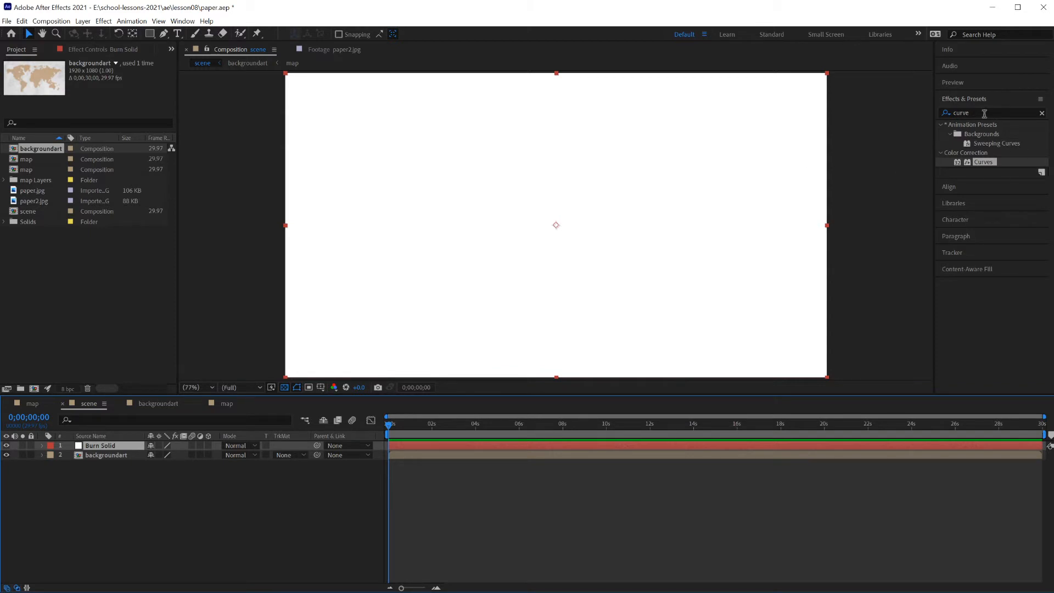
Find the CC Burn Film effect, apply it to the Burn Solid layer, and set Burn to 42
click(943, 110)
text(cc burn)
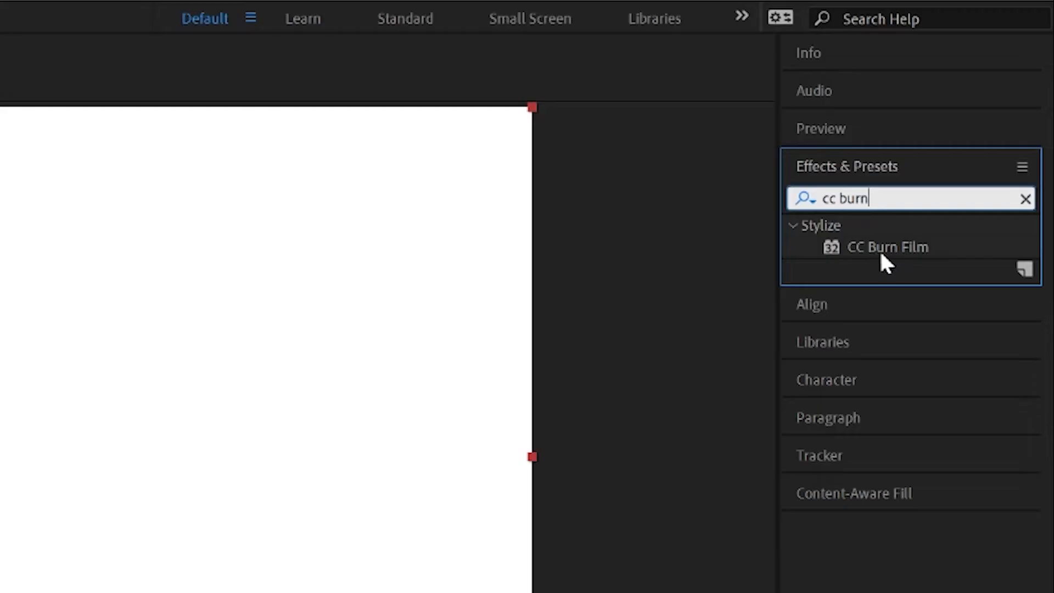
mouse_move(985, 139)
mouse_down()
mouse_move(658, 202)
mouse_move(632, 198)
mouse_up()
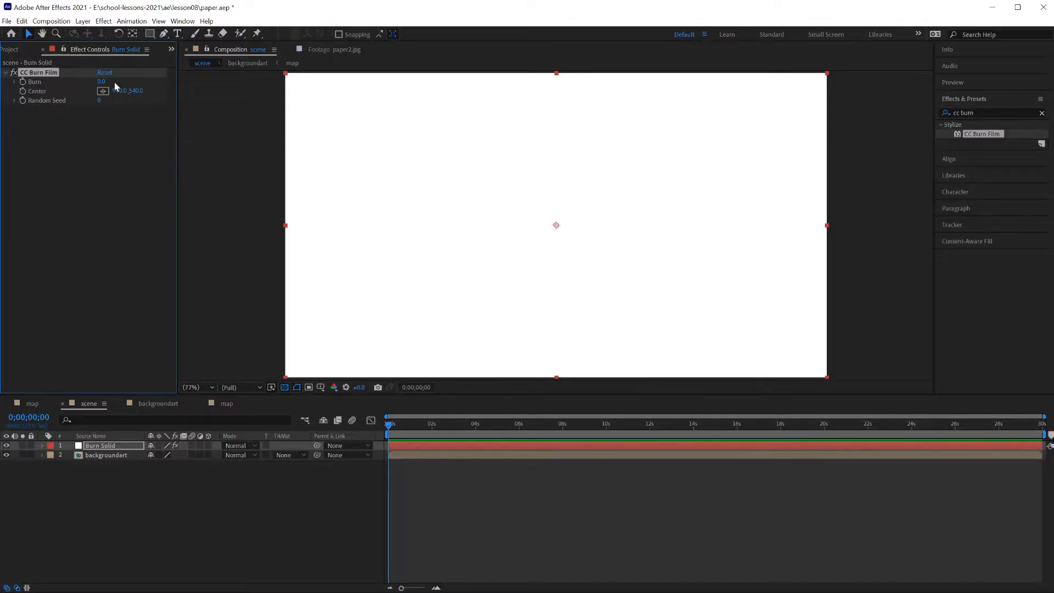
mouse_move(101, 81)
mouse_down()
mouse_move(172, 97)
mouse_move(114, 97)
mouse_move(168, 103)
mouse_move(120, 108)
mouse_move(164, 110)
mouse_move(134, 120)
mouse_move(165, 121)
mouse_move(106, 86)
mouse_move(128, 81)
mouse_up()
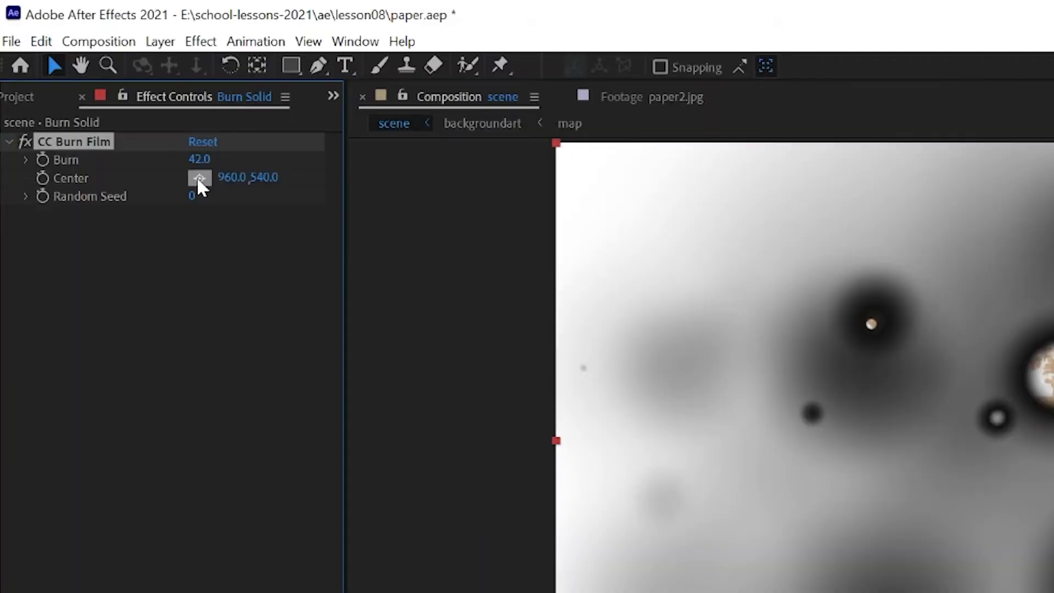
Try different burn centers in the composition and a higher Burn amount, and reset the CC Burn Film effect
click(198, 182)
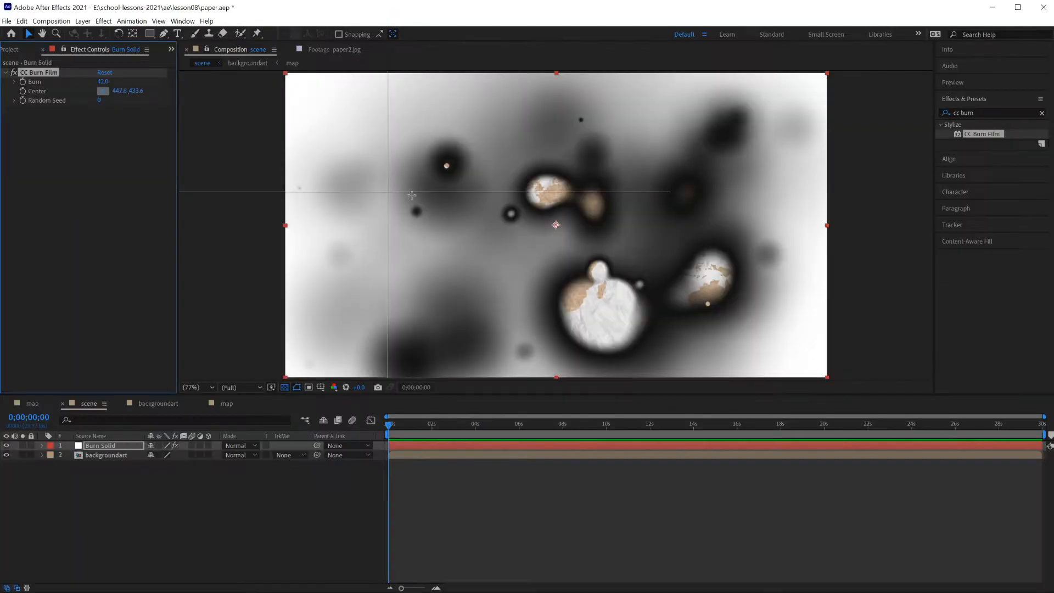
click(775, 395)
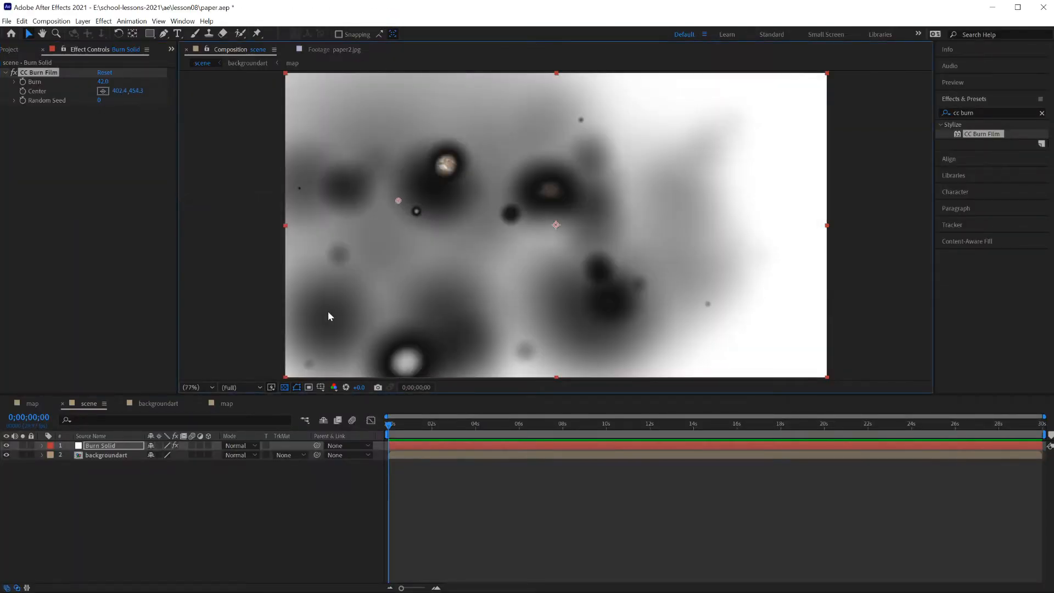
click(102, 91)
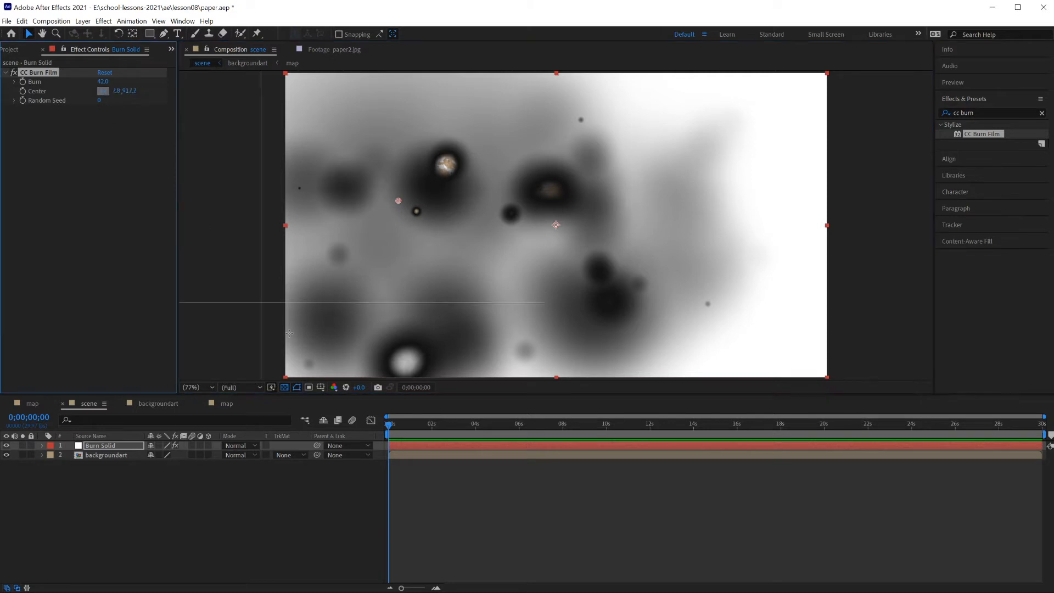
click(298, 360)
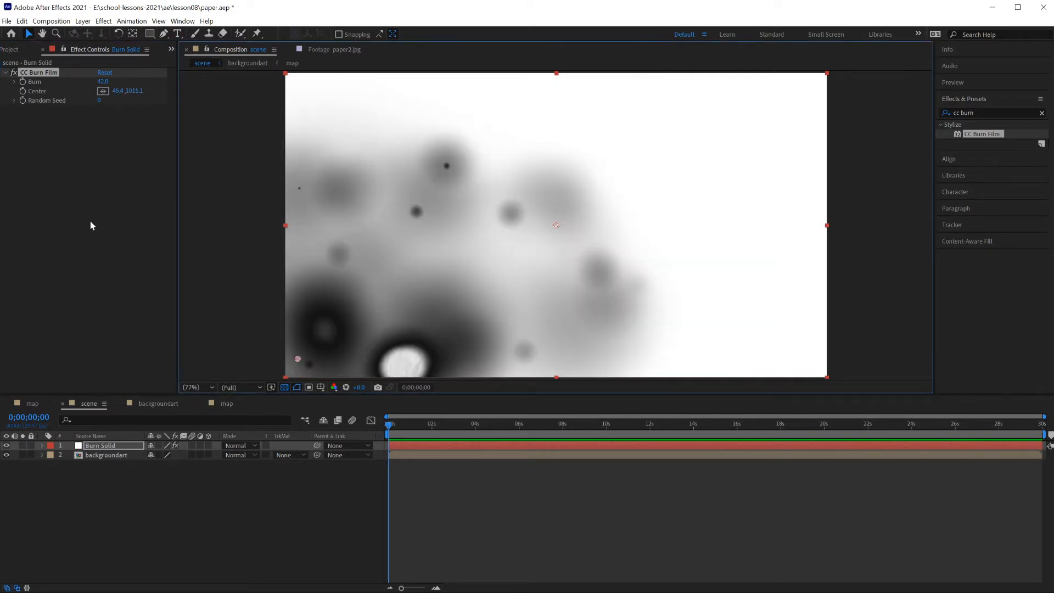
drag(103, 81, 298, 358)
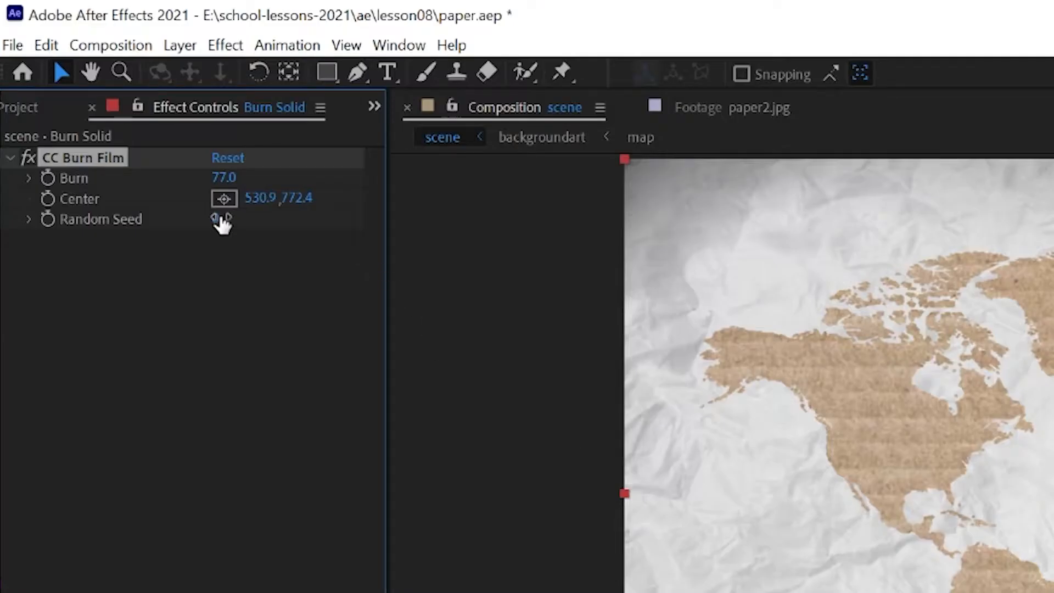
click(229, 160)
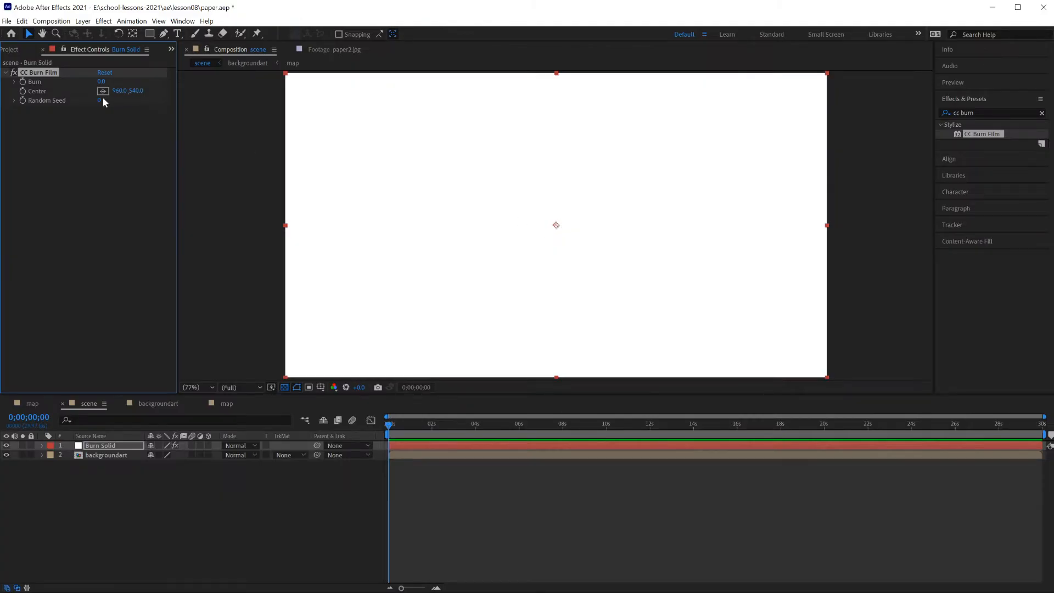
Set CC Burn Film's Random Seed to 210, testing the pattern across the Burn range and returning Burn to 0
mouse_move(103, 81)
mouse_down()
mouse_move(154, 89)
mouse_move(135, 89)
mouse_up()
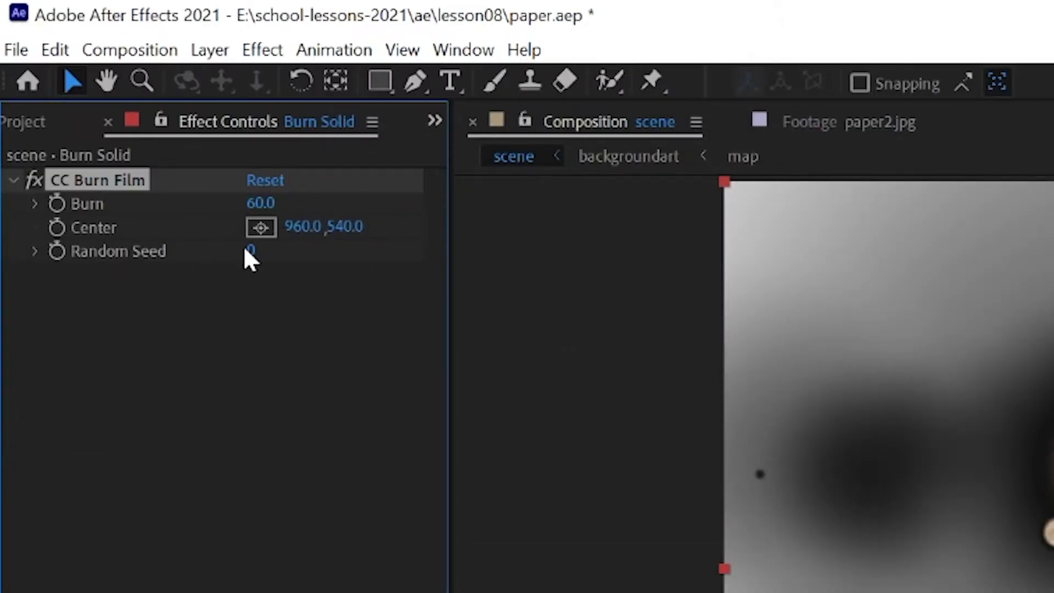
drag(250, 250, 285, 275)
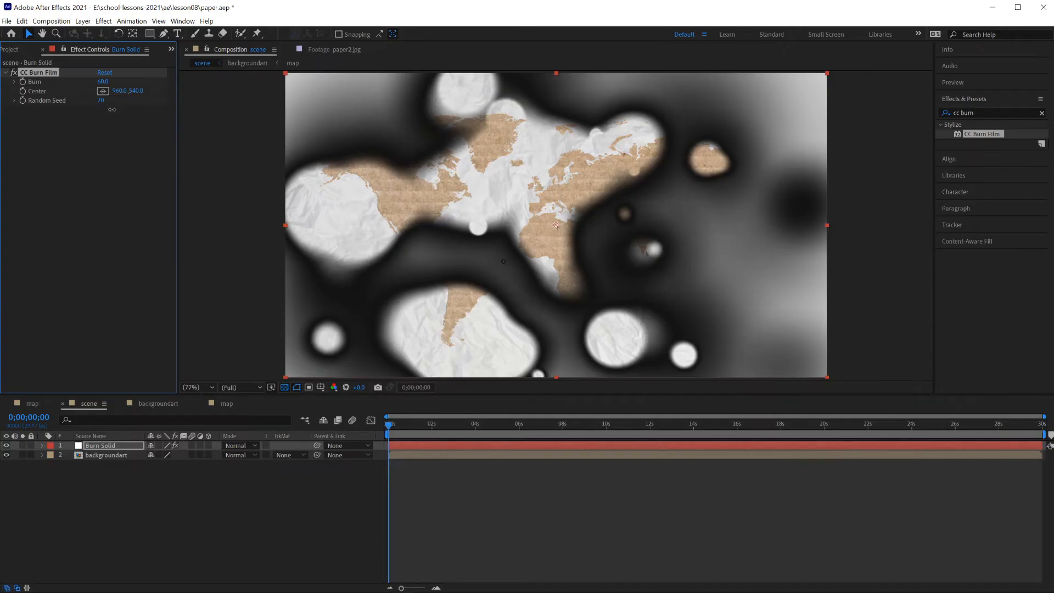
mouse_move(112, 109)
mouse_down()
mouse_move(122, 108)
mouse_move(106, 109)
mouse_up()
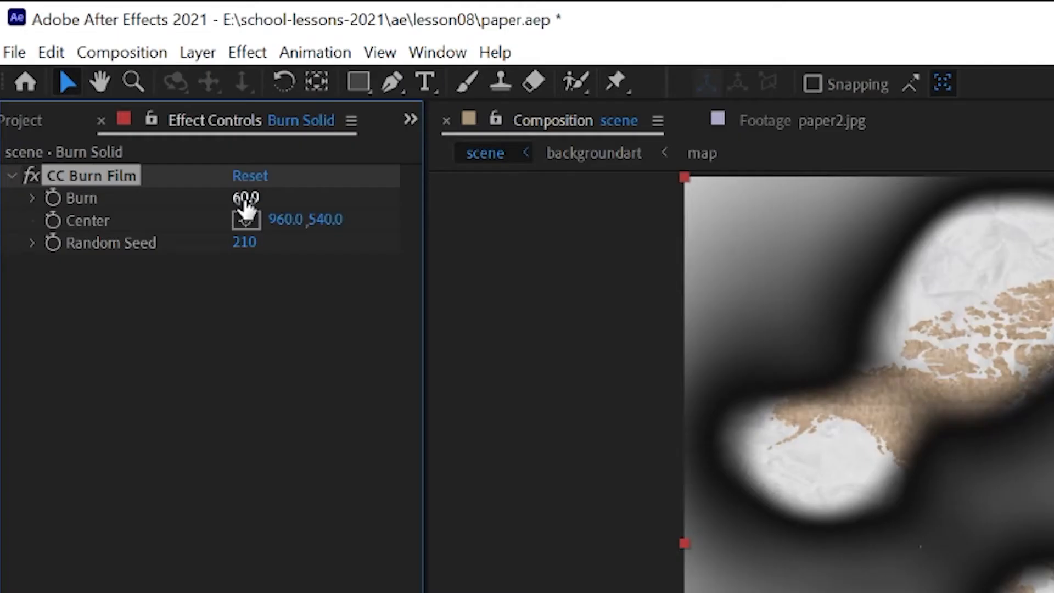
drag(245, 206, 171, 224)
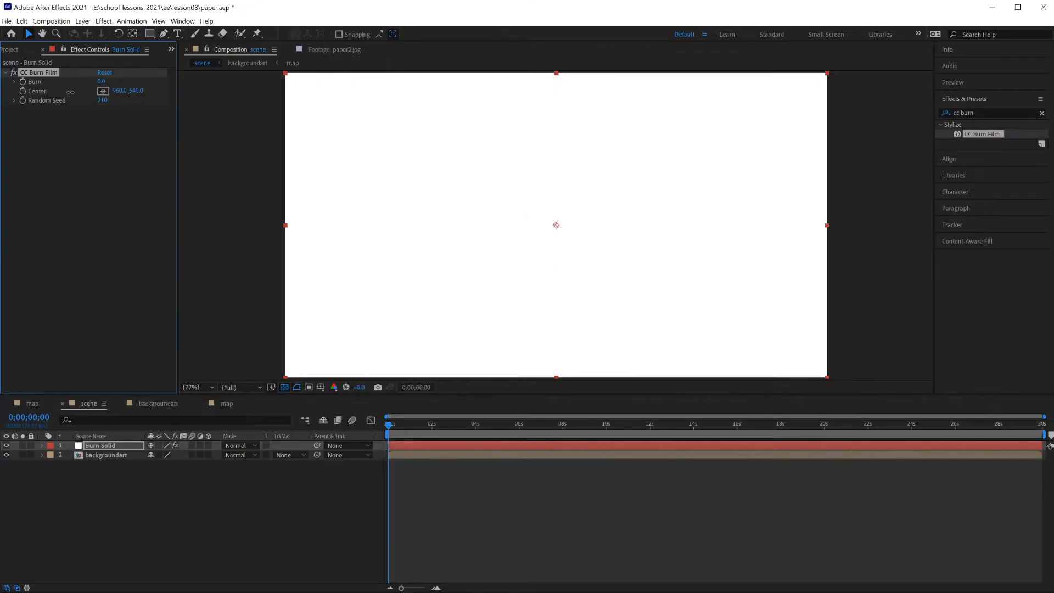
drag(70, 91, 123, 99)
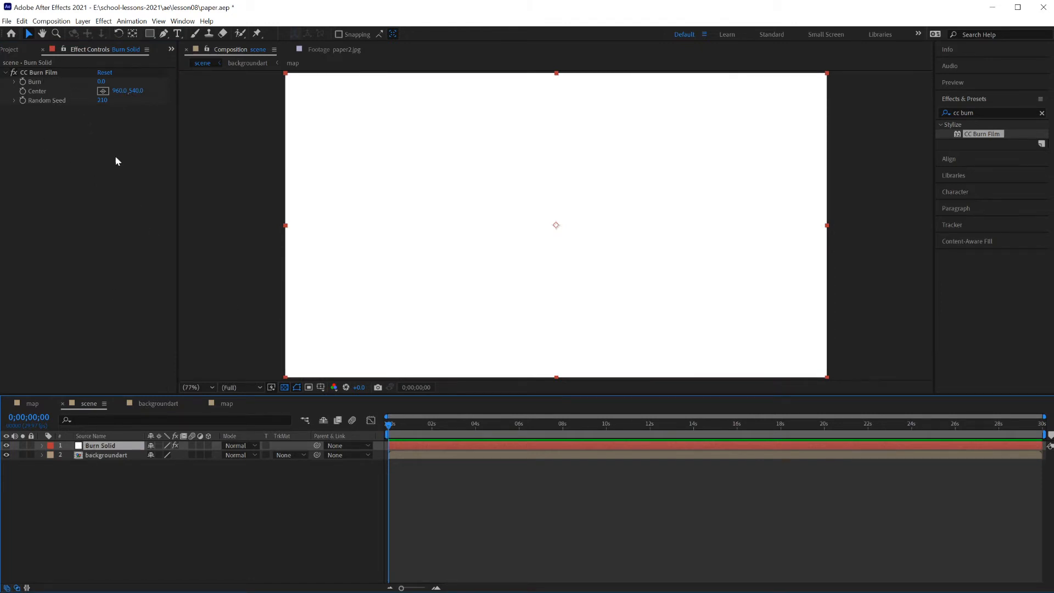
Enable keyframing for Burn at 0 on the first frame and move the current time to 0;00;08;00
click(23, 82)
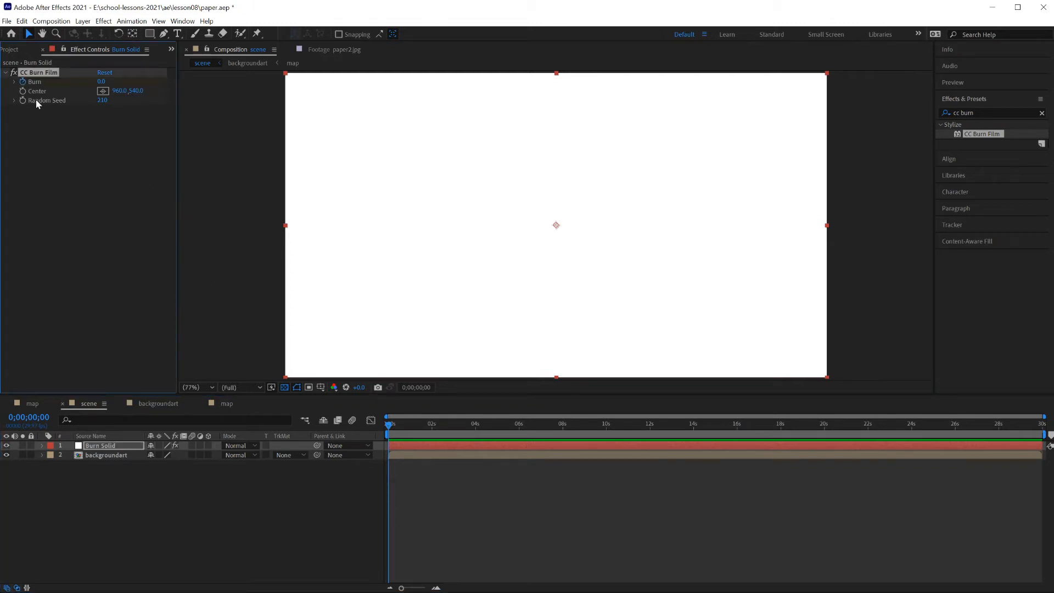
click(22, 82)
click(46, 419)
click(47, 418)
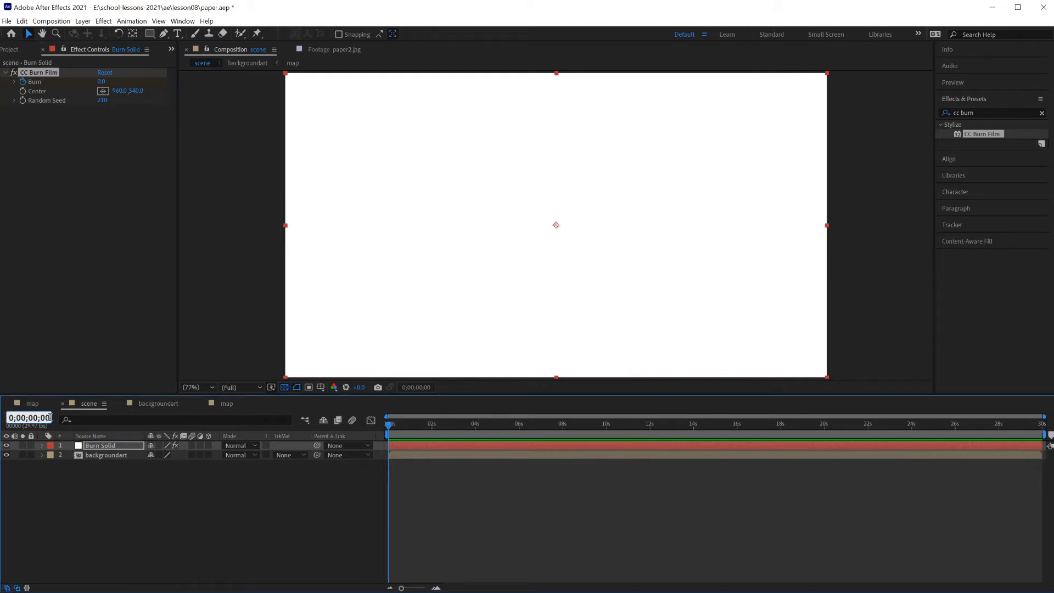
key(BackSpace)
text(8)
key(Return)
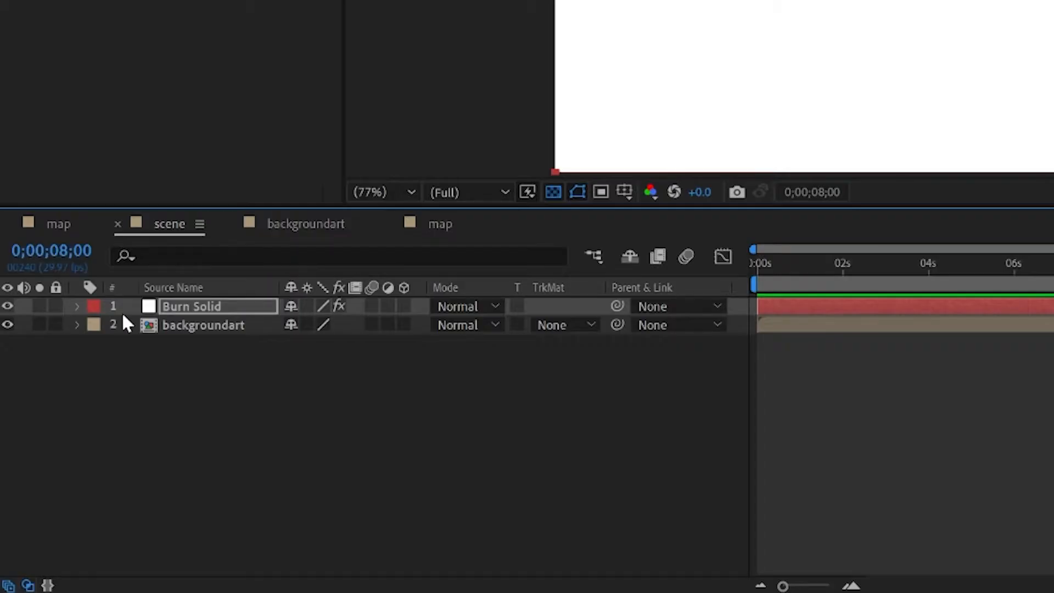
Switch the timeline's time display to frames and set Burn to 98 at frame 240
ctrl+click(75, 263)
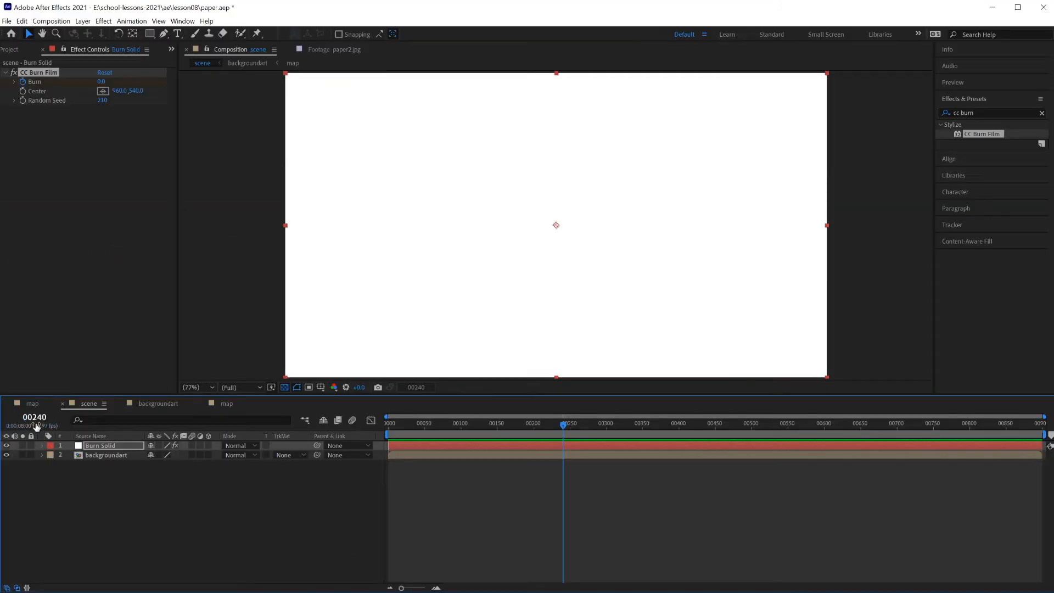
ctrl+click(32, 420)
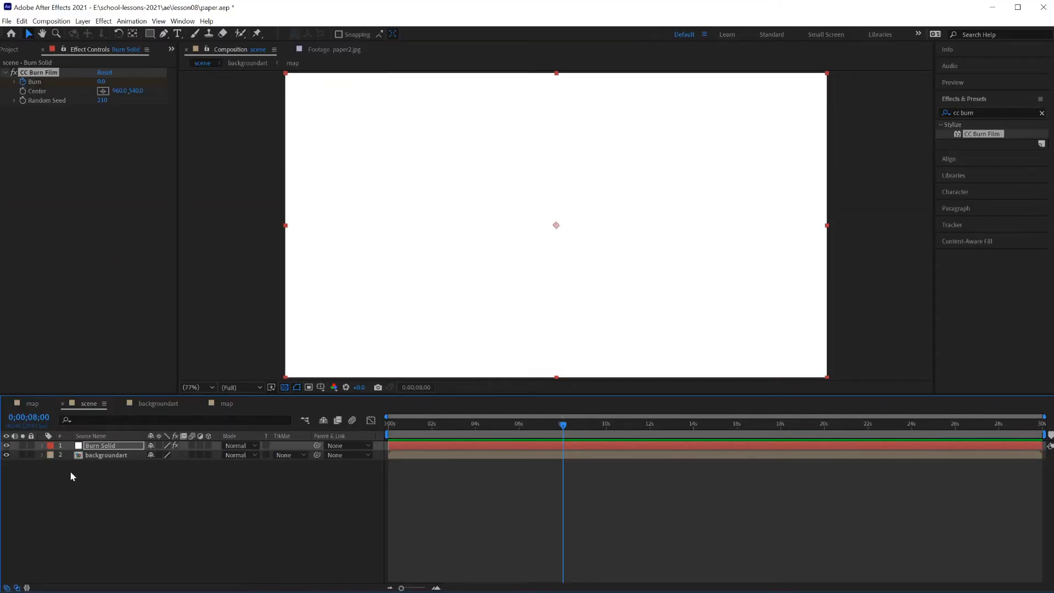
ctrl+click(38, 422)
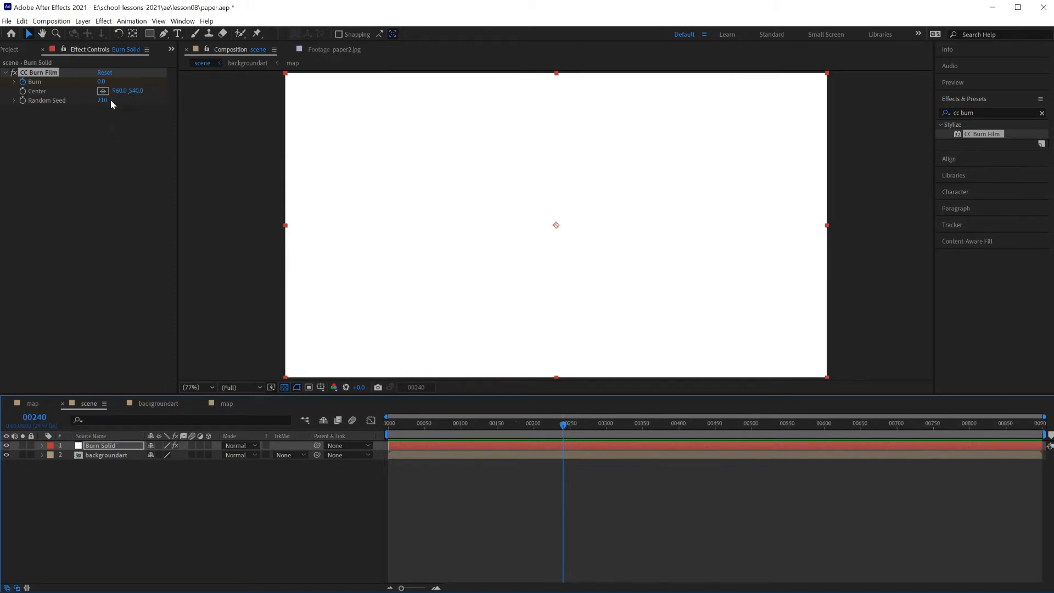
drag(101, 85, 155, 101)
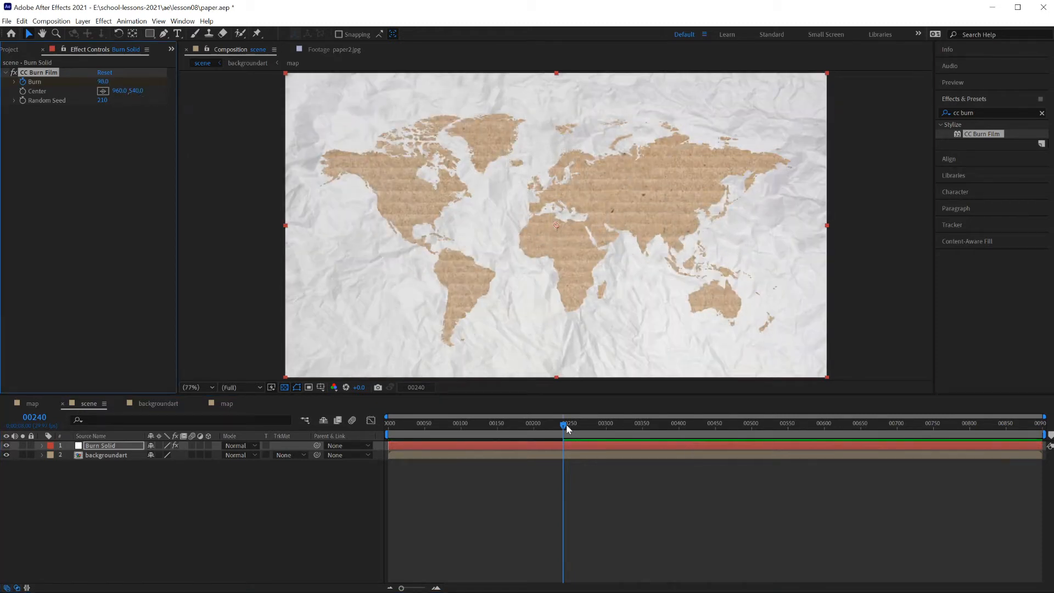
Preview the burn animation from the first frame and reveal the Burn Solid layer's keyframes
drag(567, 427, 360, 423)
key(space)
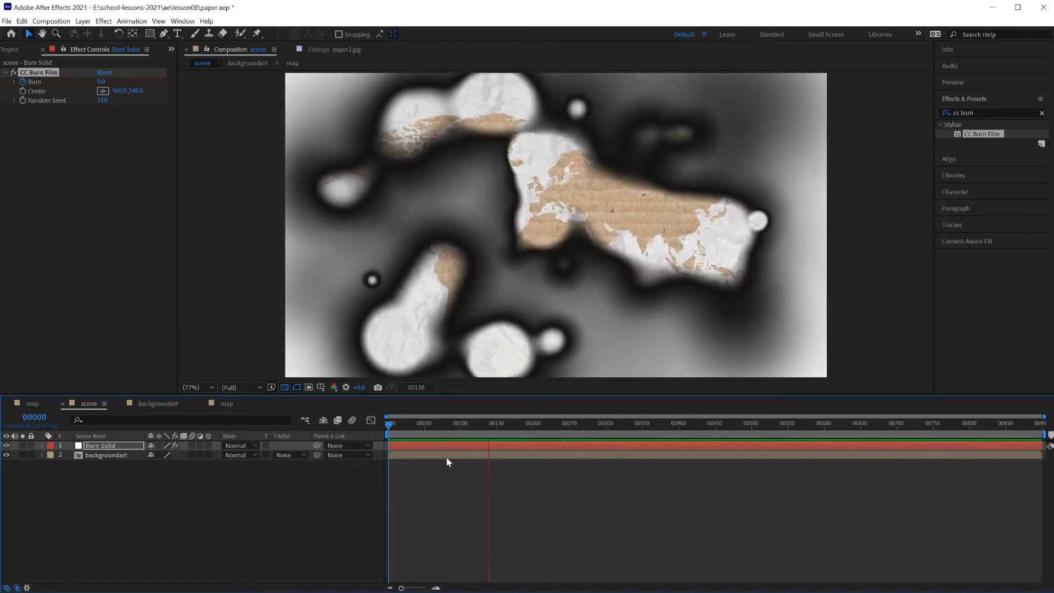
click(442, 447)
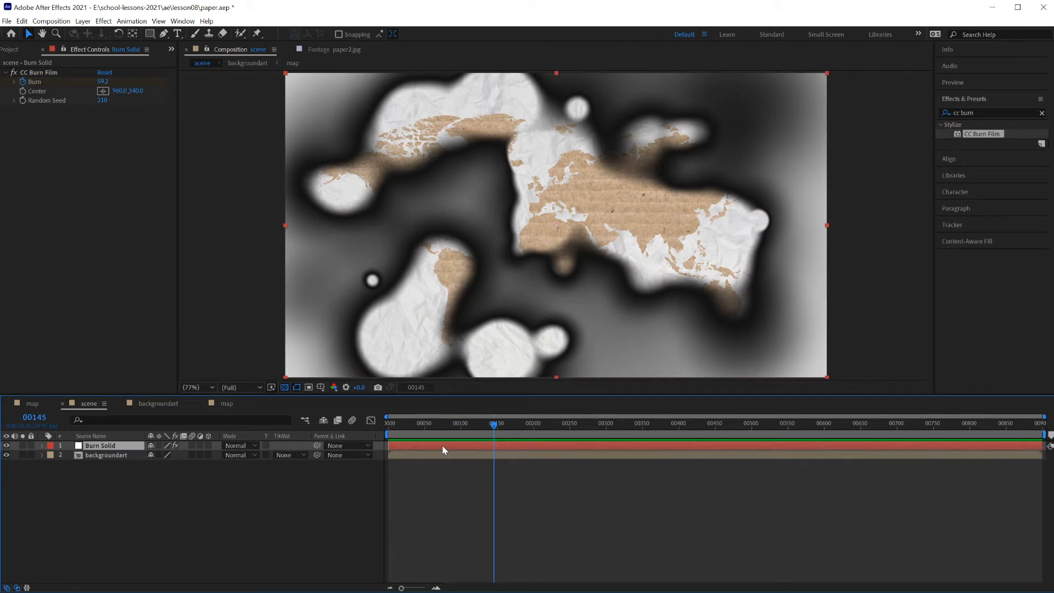
key(u)
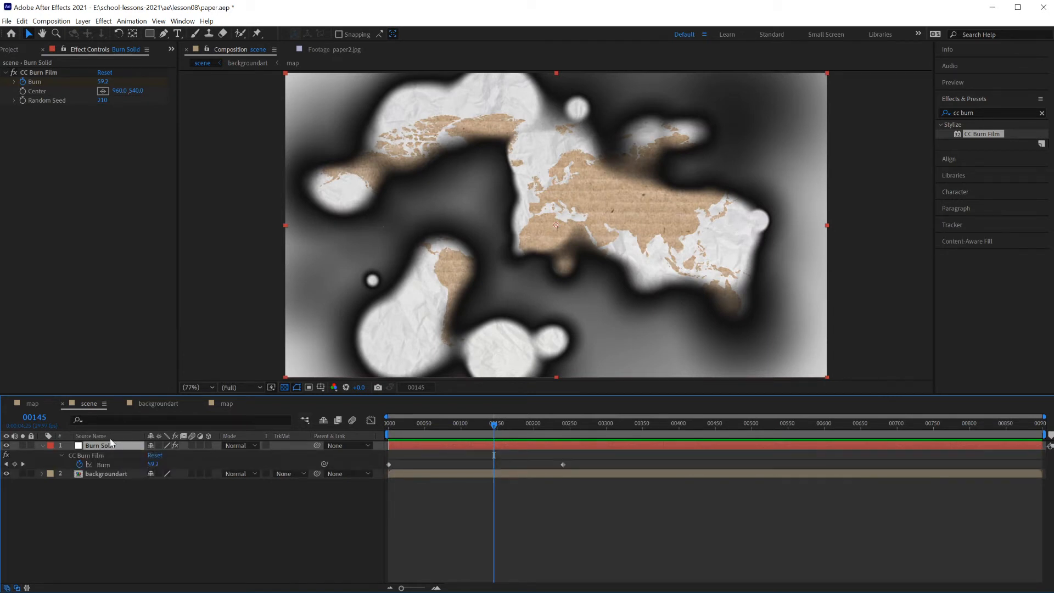
Go to frame 120 and move the second Burn keyframe there to shorten the burn animation
click(34, 417)
mouse_move(484, 431)
mouse_down()
mouse_move(473, 424)
mouse_move(495, 429)
mouse_up()
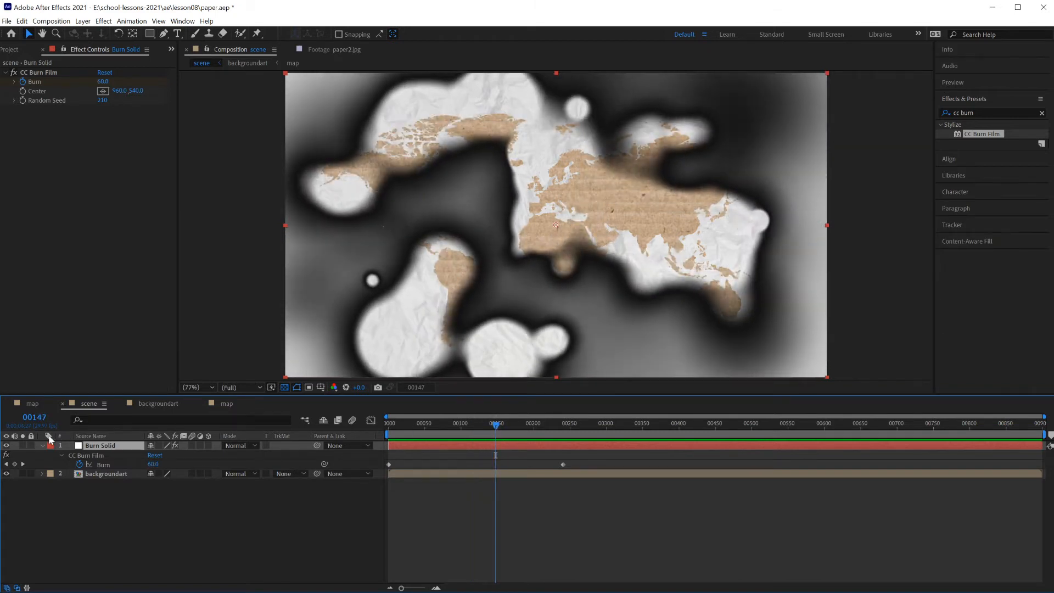
click(34, 417)
text(120)
key(Return)
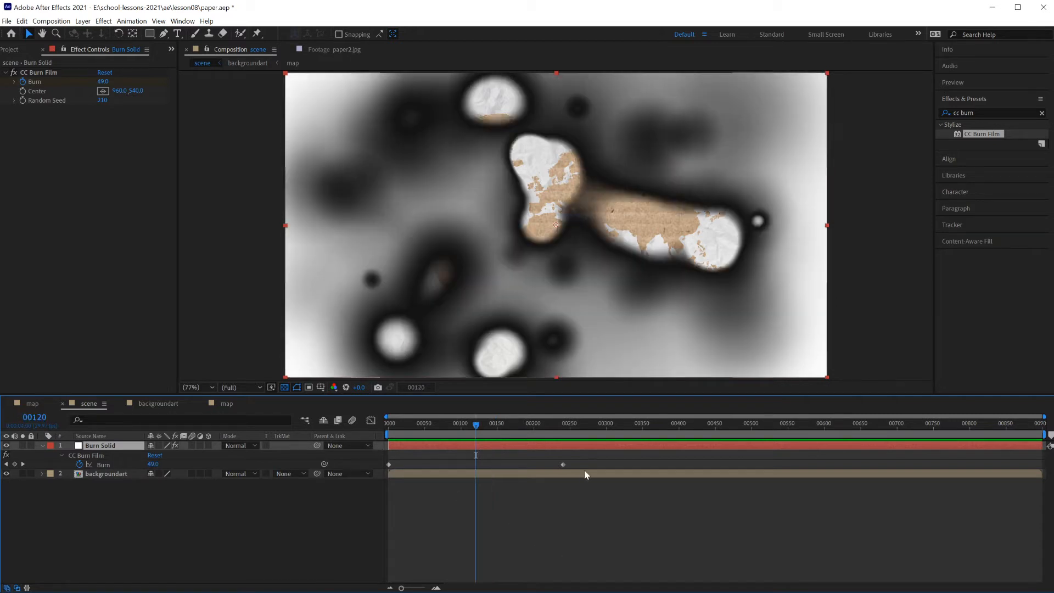
drag(564, 467, 478, 473)
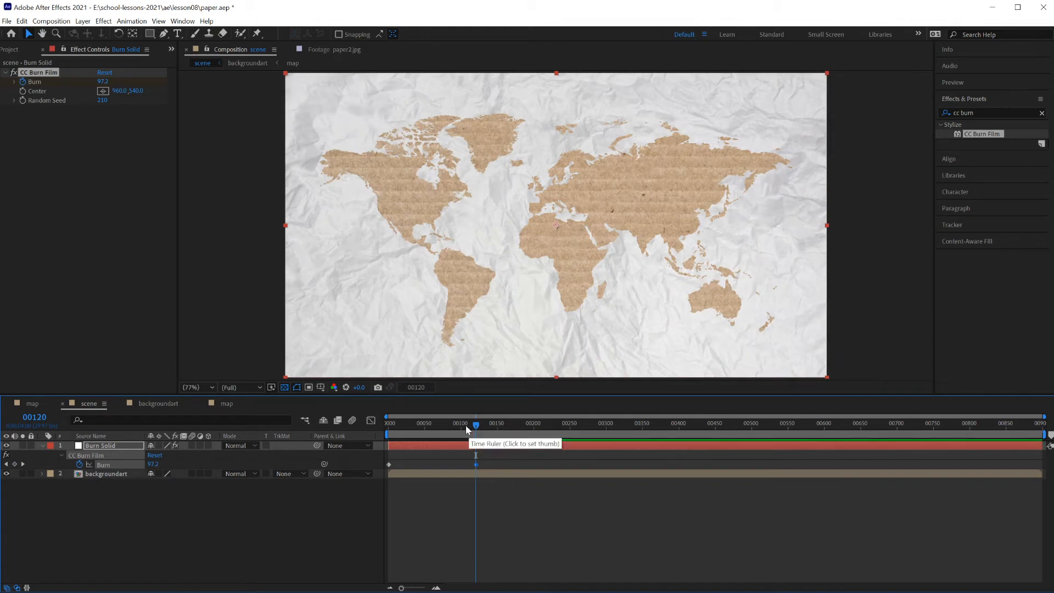
Play the shortened burn animation from the first frame, stop it, and move the current time to frame 79
drag(467, 431, 386, 437)
key(space)
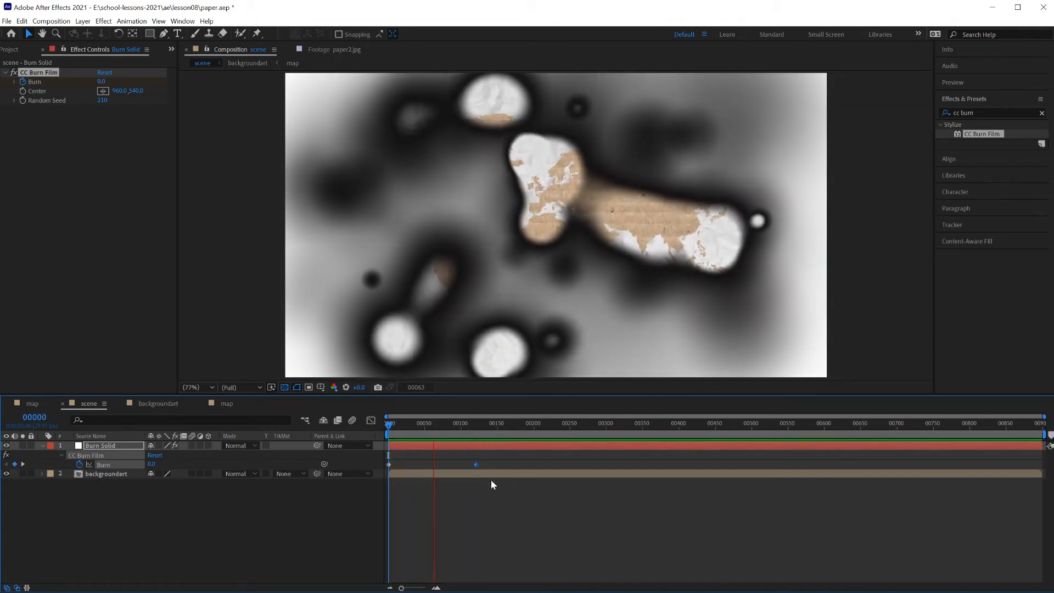
key(space)
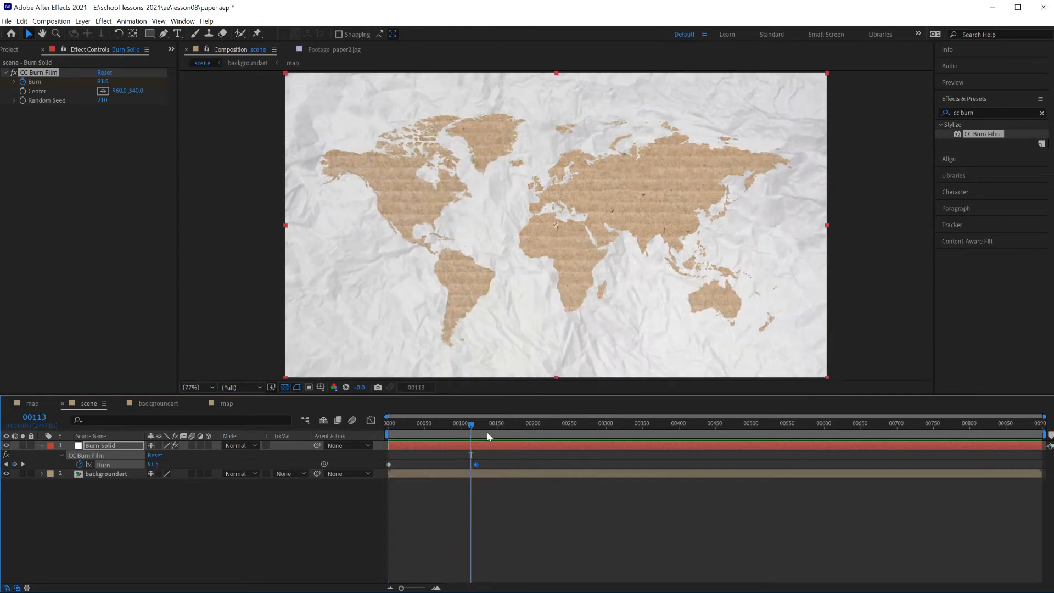
mouse_move(472, 423)
mouse_down()
mouse_move(403, 426)
mouse_move(446, 426)
mouse_up()
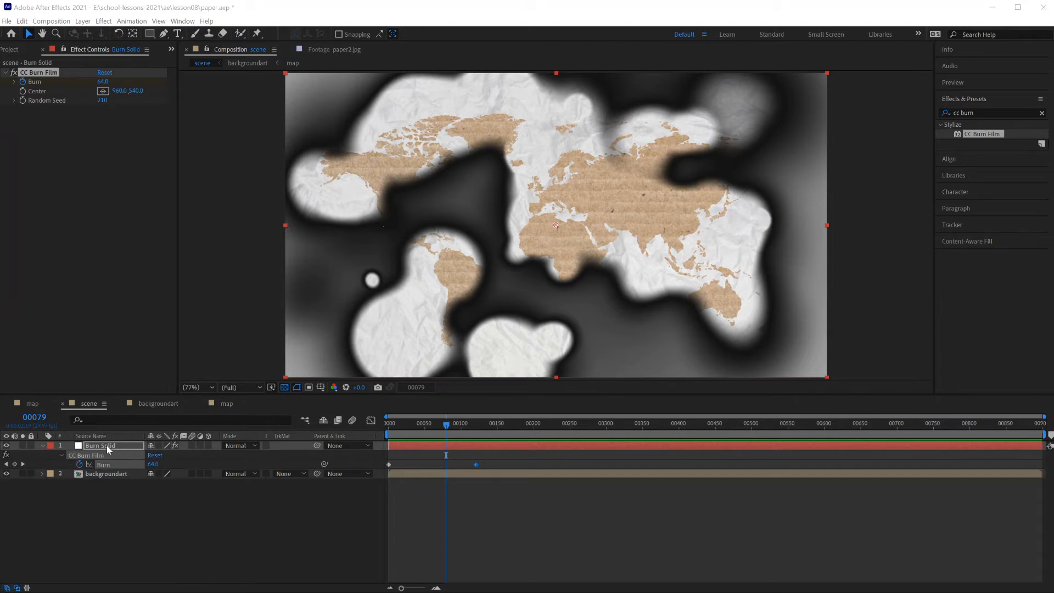
Collapse the Burn keyframes and briefly hide the backgroundart layer to inspect the transparency of the burned solid
key(u)
click(77, 457)
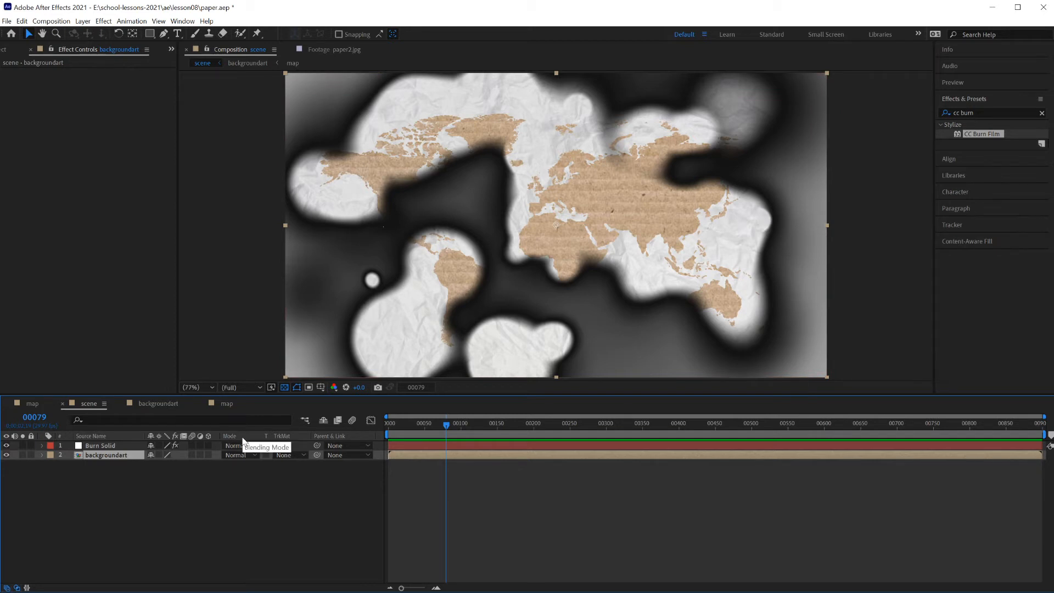
click(6, 454)
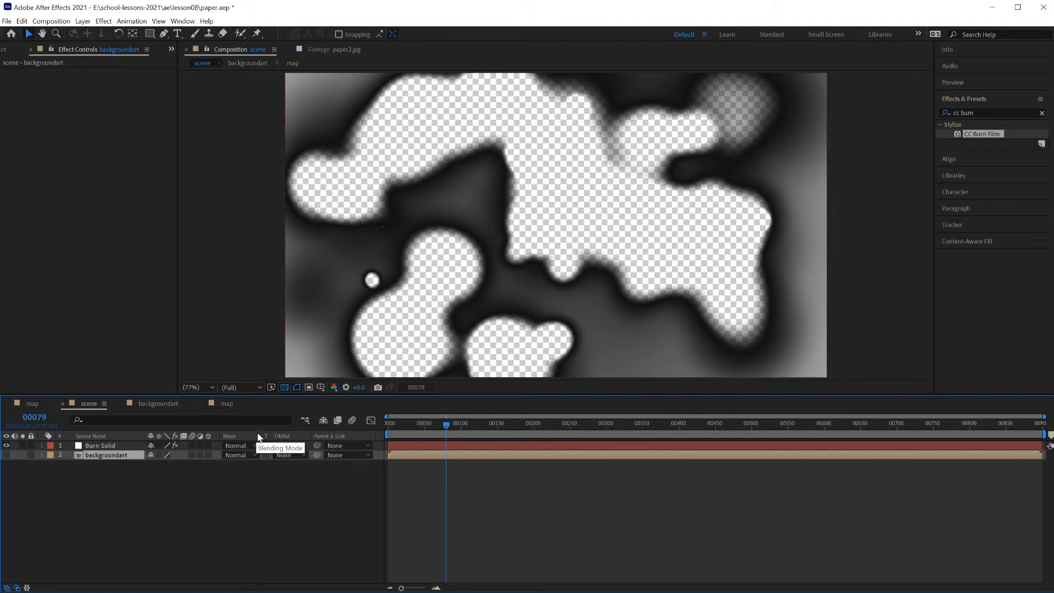
click(6, 455)
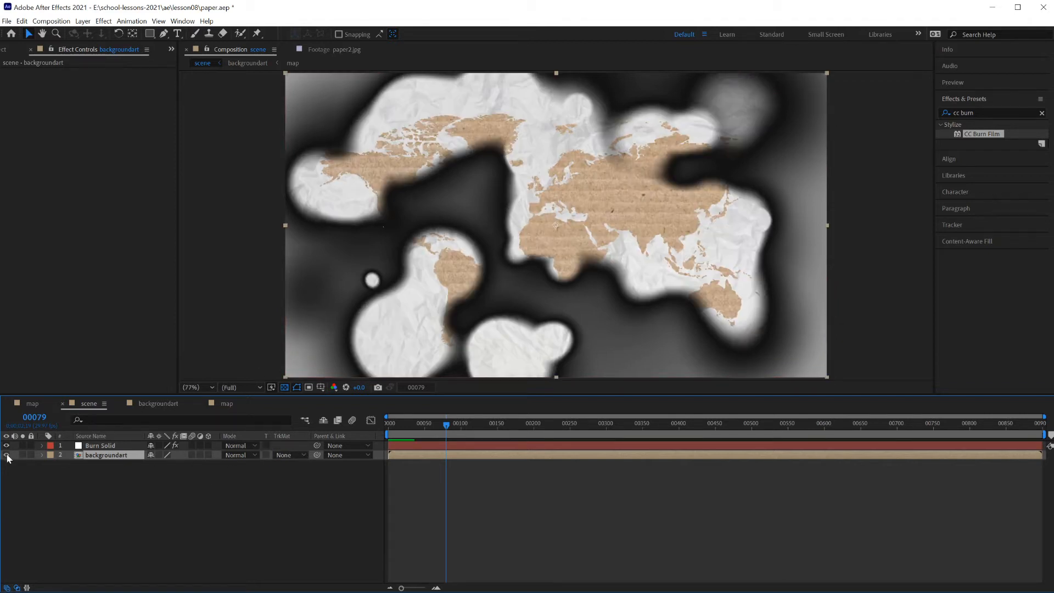
Set the backgroundart layer's track matte to Alpha Matte "Burn Solid" and turn off the transparency grid
click(288, 454)
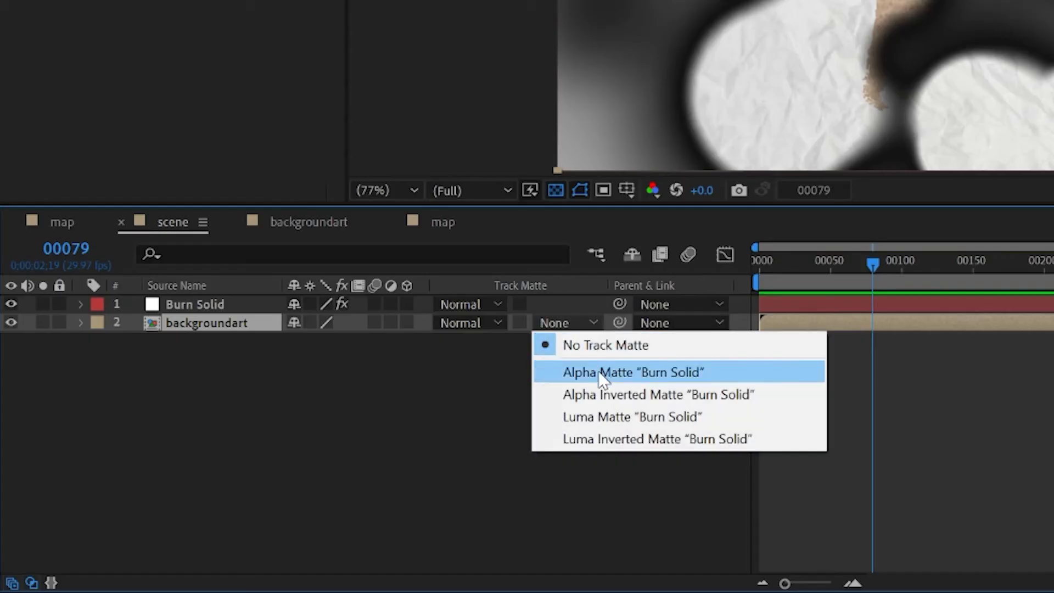
click(603, 373)
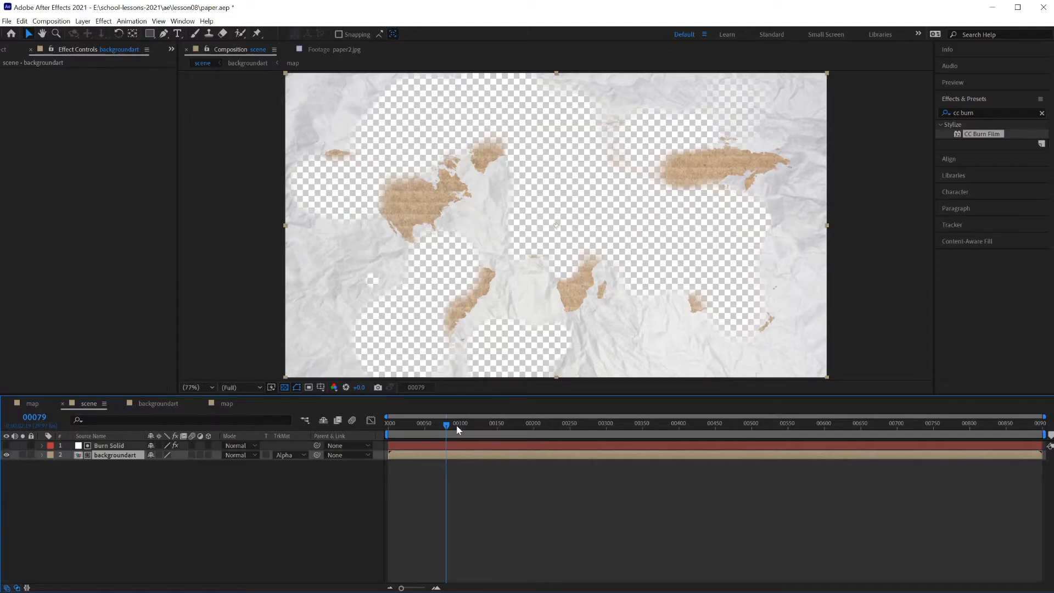
click(284, 387)
Preview the matted burn from the first frame, stop at frame 85, and examine the edges of the burned holes
drag(445, 423, 372, 423)
key(space)
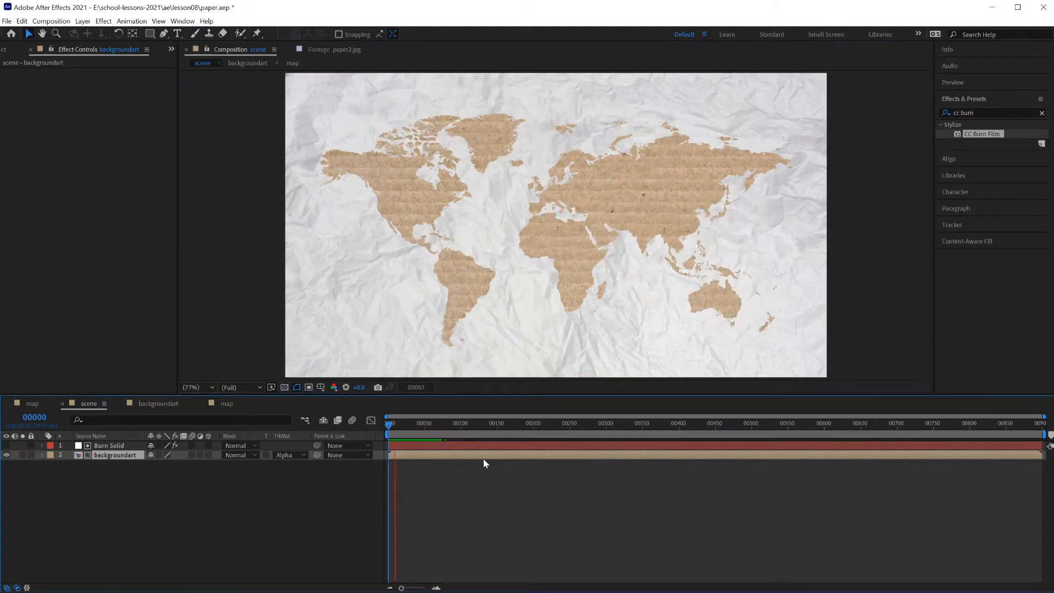
drag(454, 448, 450, 451)
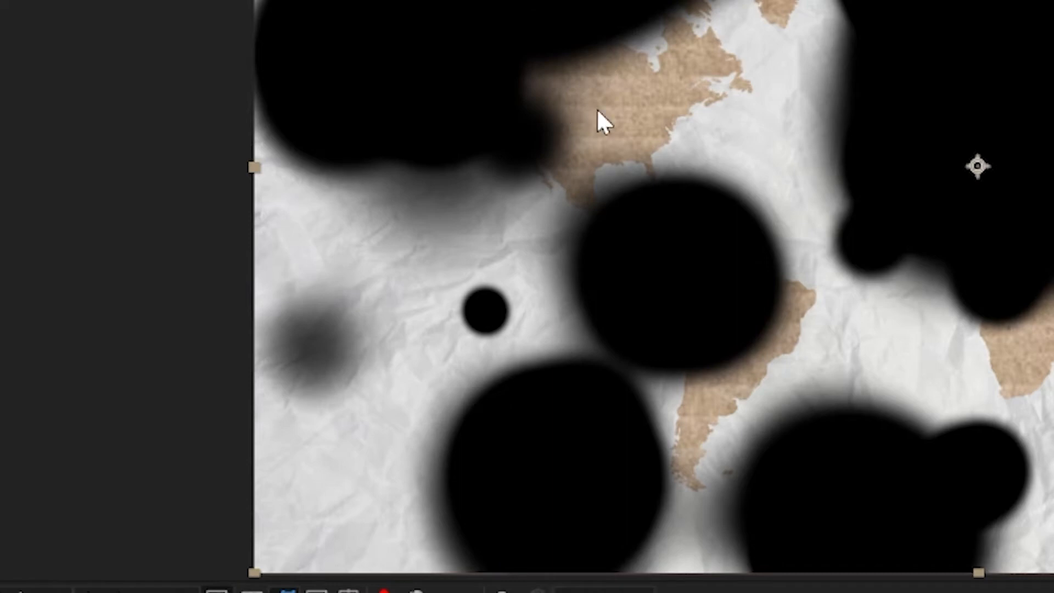
scroll(598, 107, up, 5)
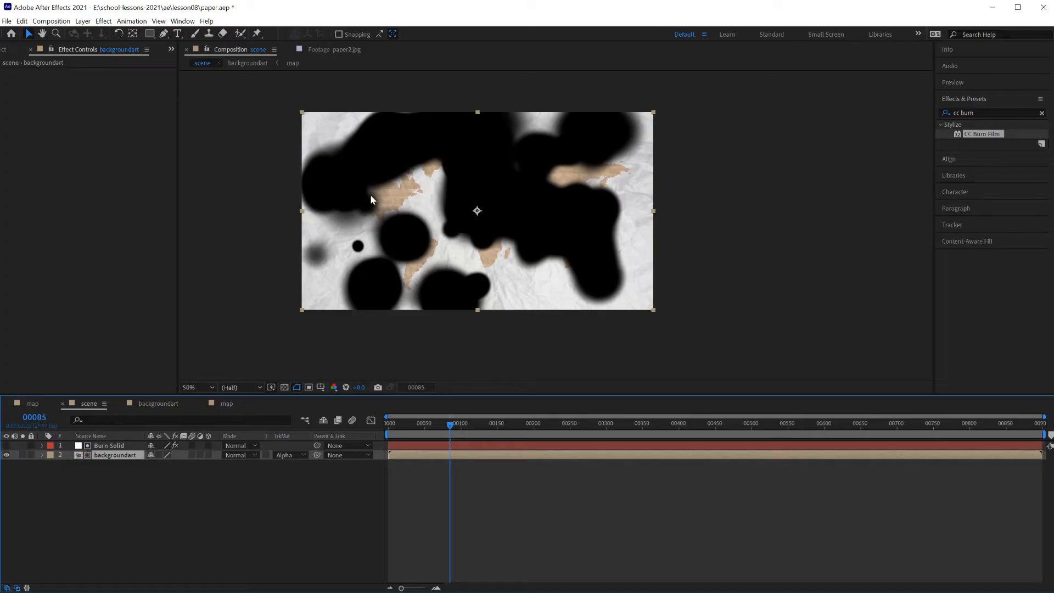
Find the Roughen Edges effect and apply it to the Burn Solid layer
scroll(371, 196, up, 2)
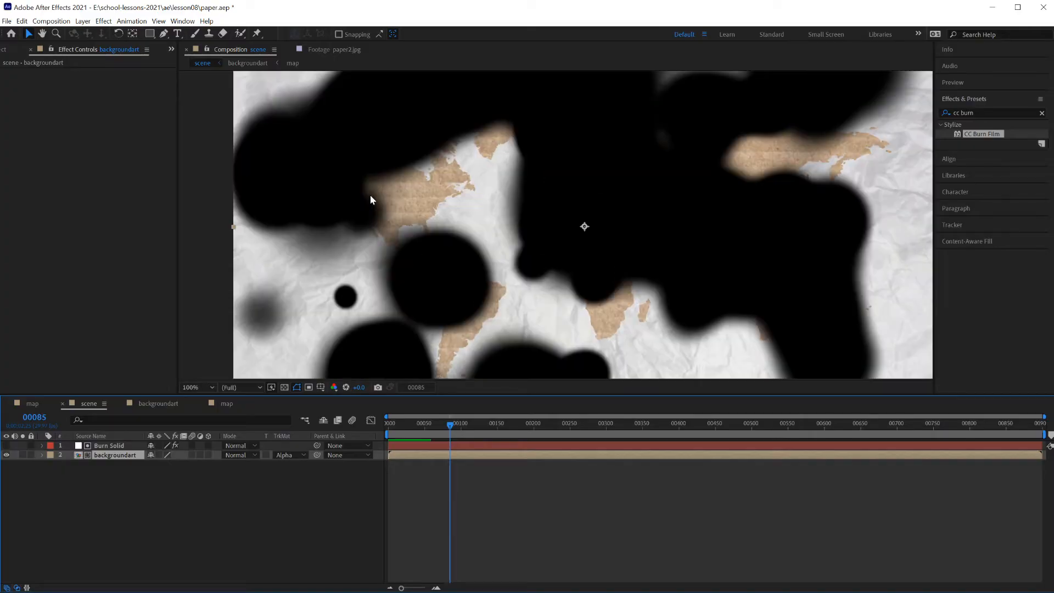
click(980, 113)
drag(979, 114, 917, 95)
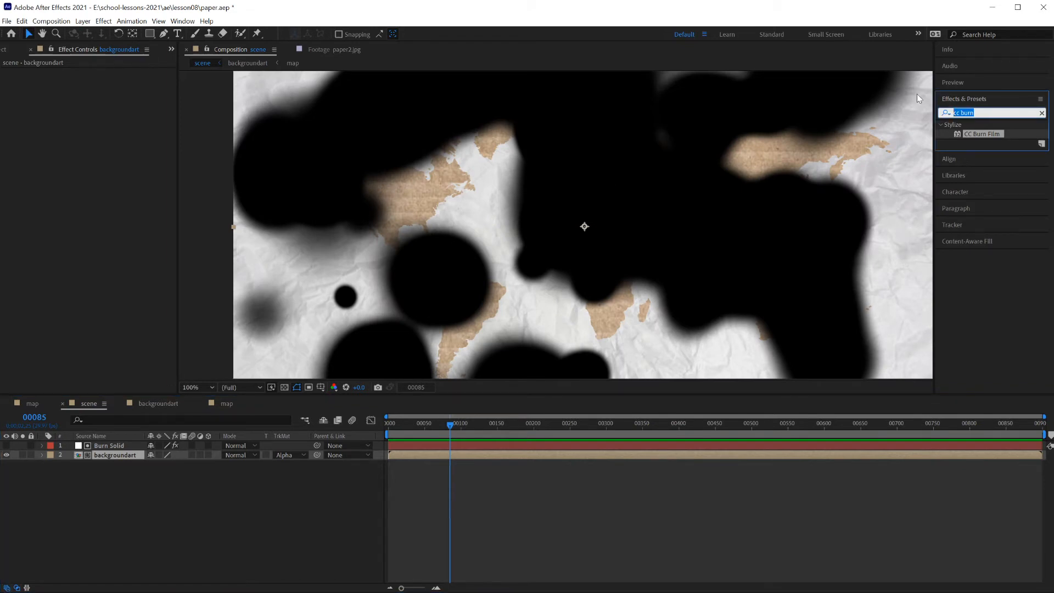
text(rou)
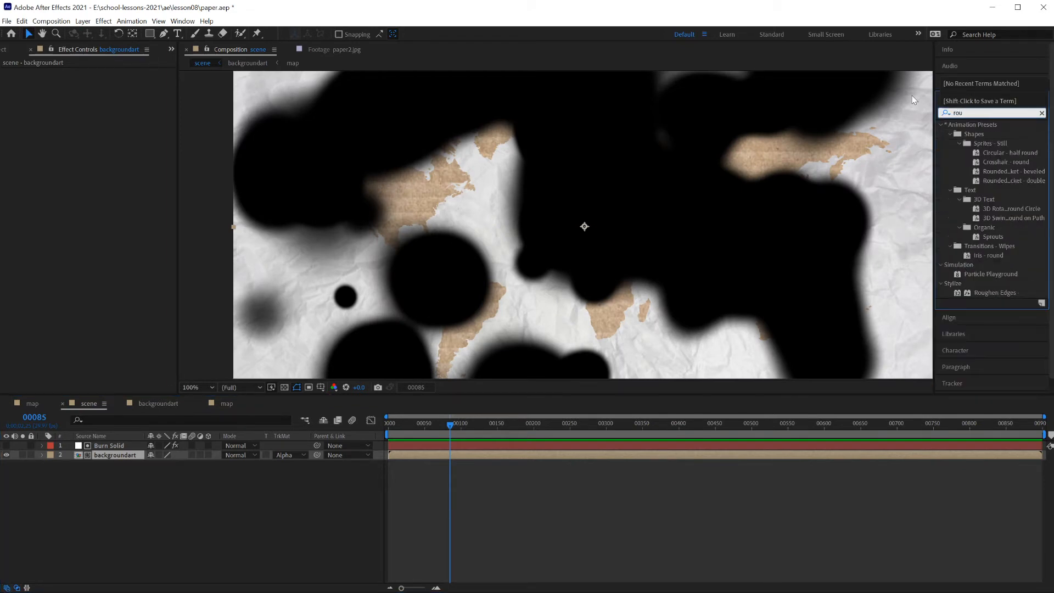
text(gh)
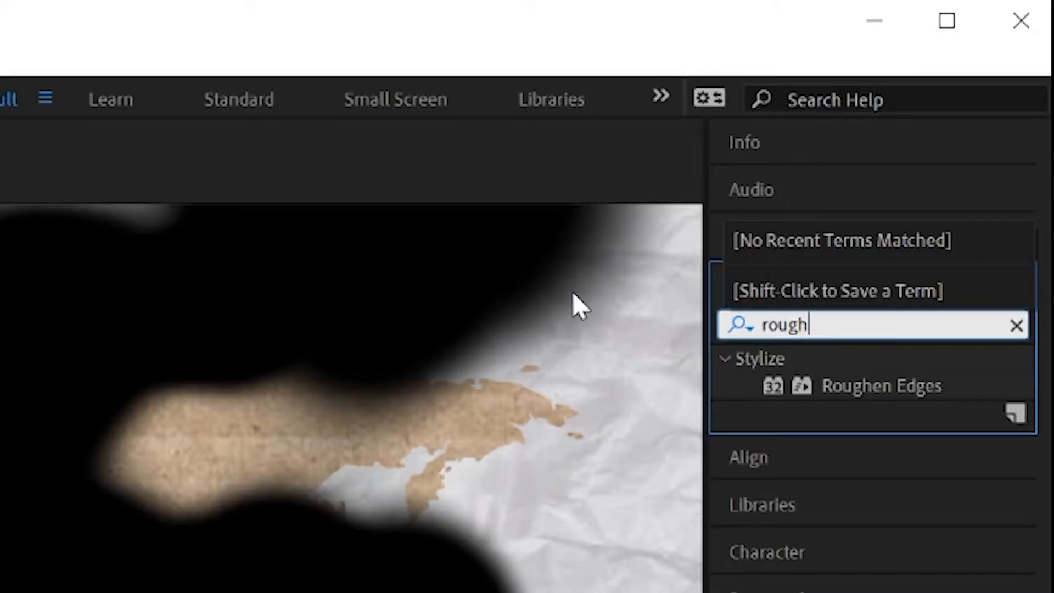
mouse_move(776, 400)
mouse_down()
mouse_move(489, 443)
mouse_move(0, 592)
mouse_up()
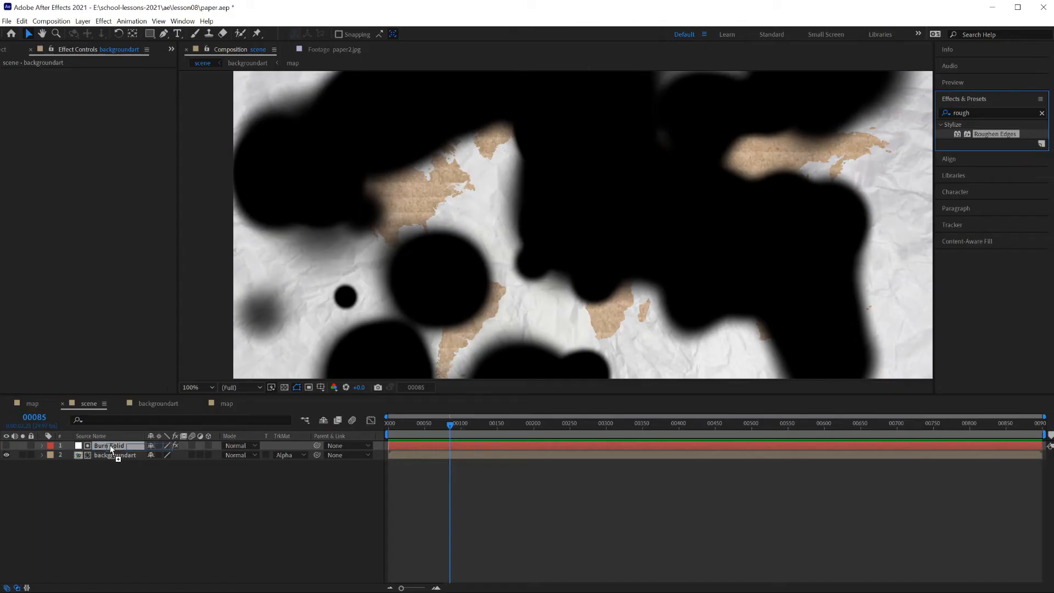
drag(117, 446, 116, 445)
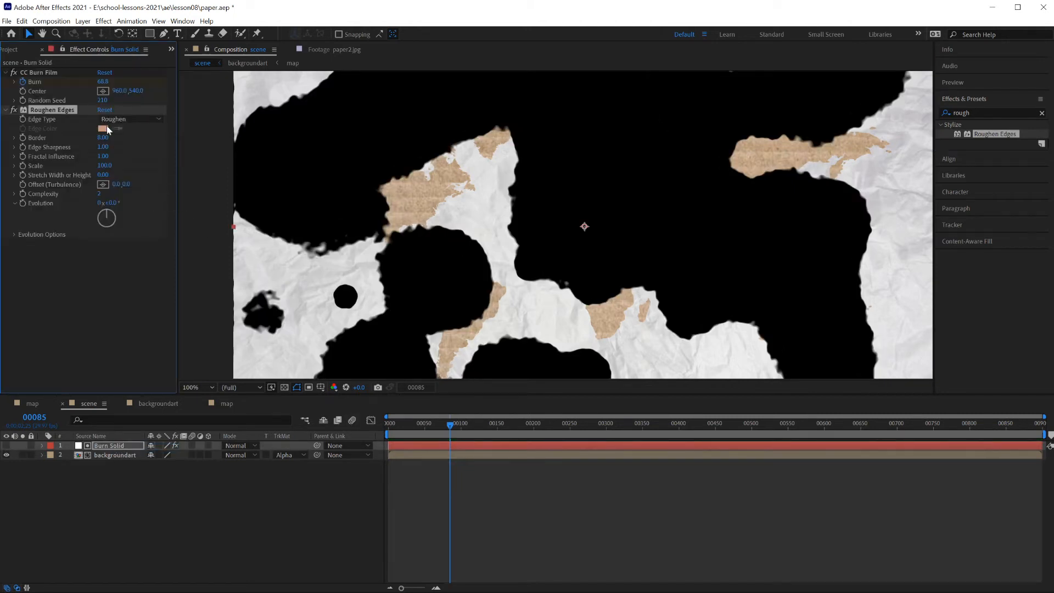
Set the Edge Sharpness of the Burn Solid's Roughen Edges effect to 3.00, keeping Border at 8.00
drag(103, 138, 134, 152)
key(ctrl+z)
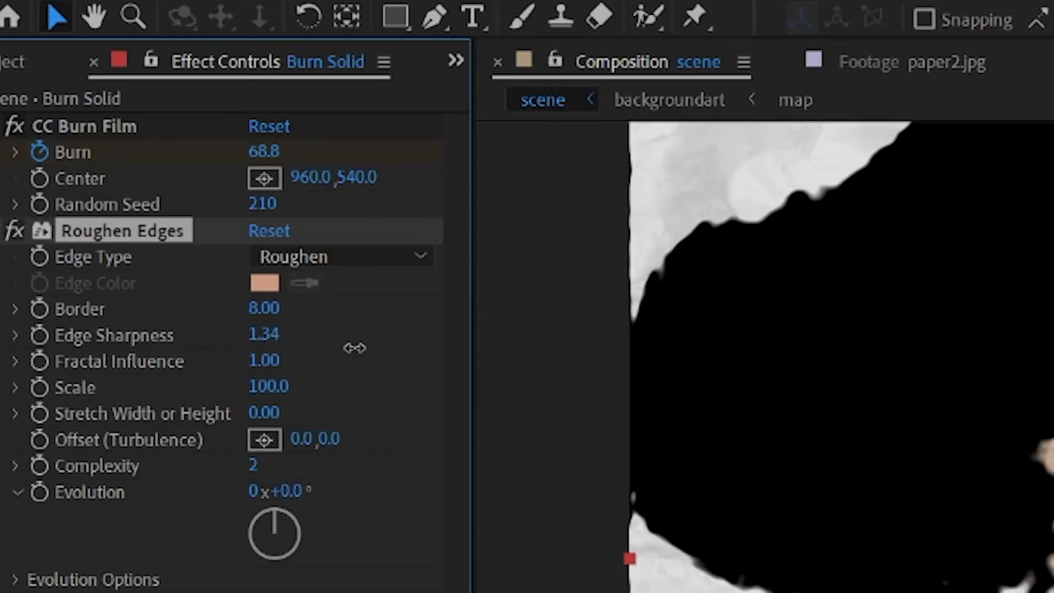
drag(354, 348, 586, 371)
drag(427, 425, 439, 425)
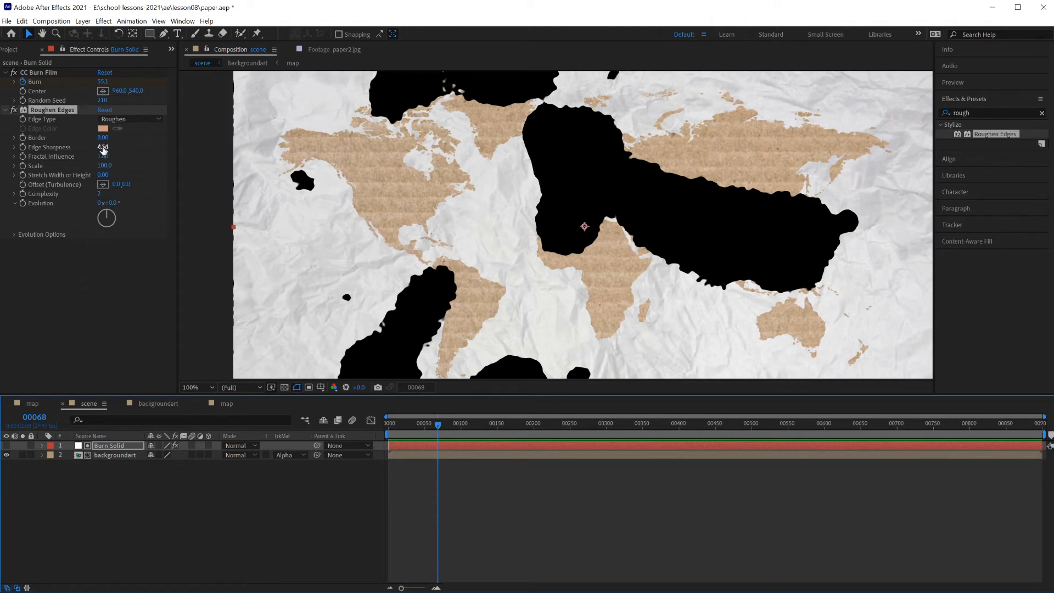
click(102, 146)
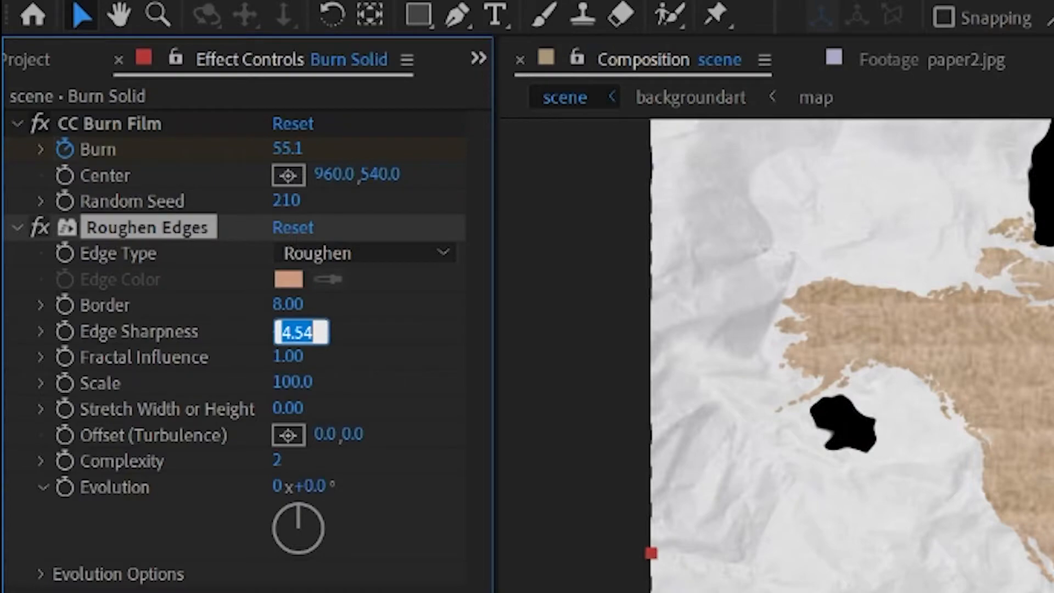
text(3)
key(Return)
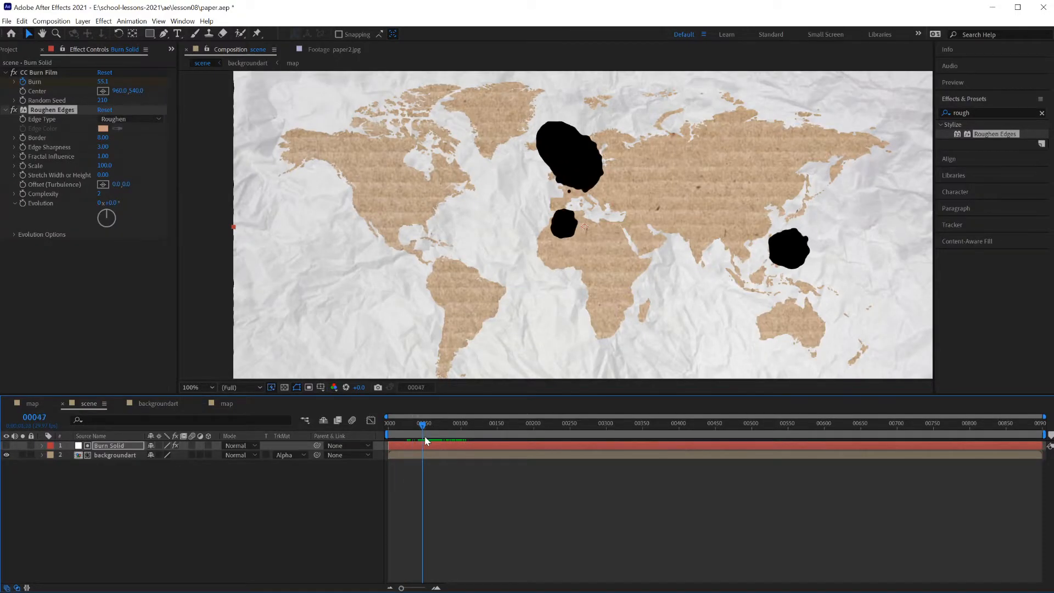
Return to frame 0 and create a white 1920 x 1080 px solid named "flame solid" in the scene composition
mouse_move(424, 435)
mouse_down()
mouse_move(462, 441)
mouse_move(387, 448)
mouse_up()
right_click(115, 476)
mouse_move(131, 482)
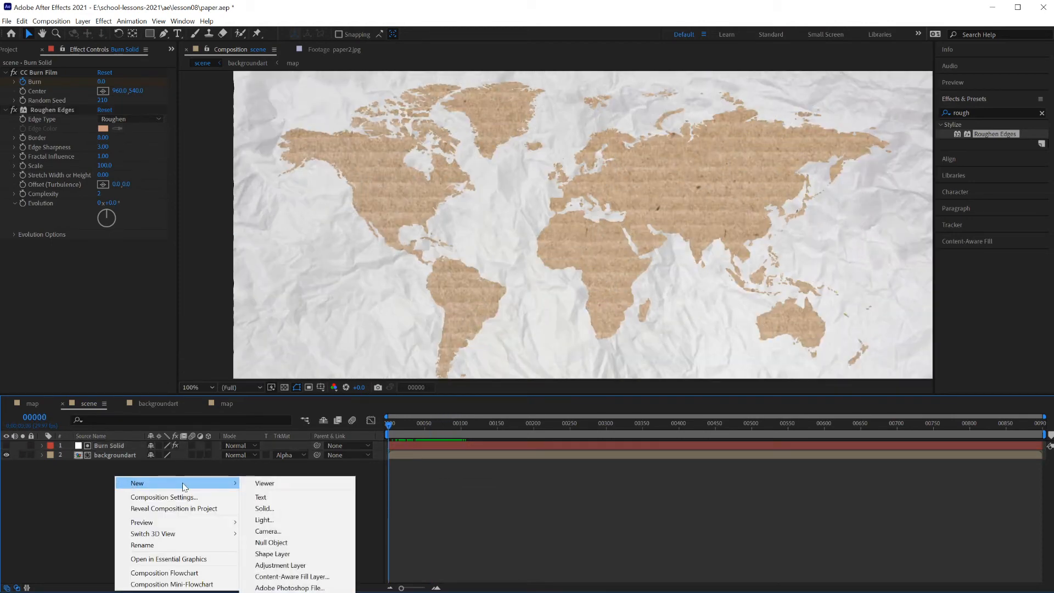
click(265, 508)
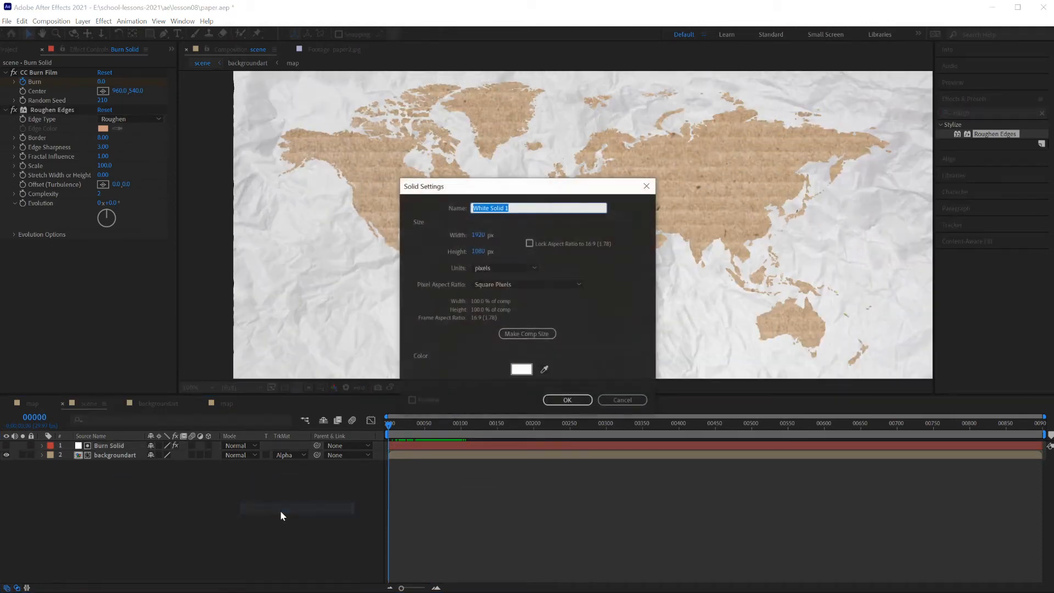
text(flame solid)
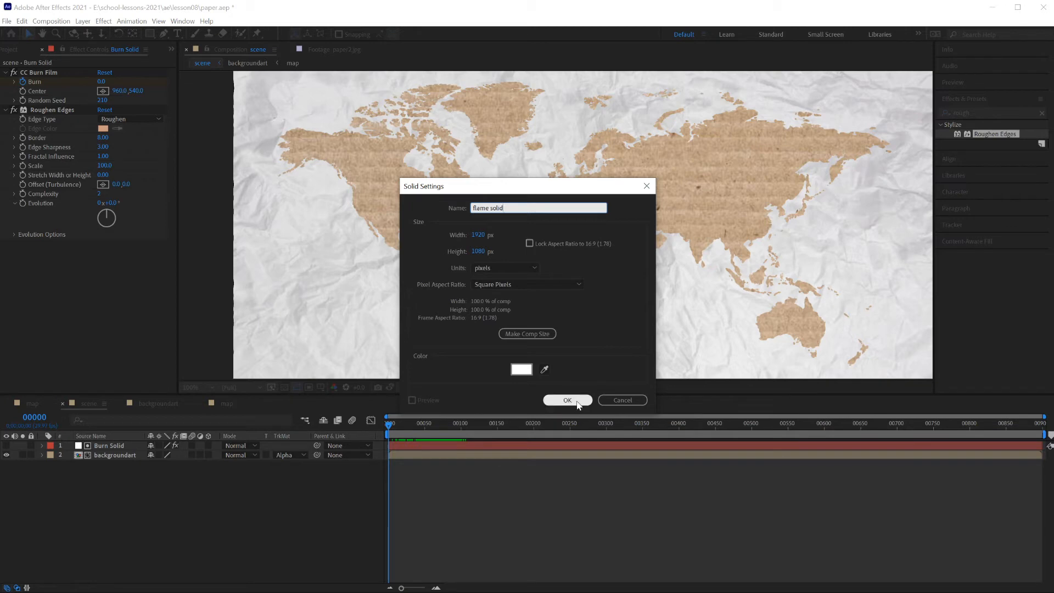
click(546, 399)
Apply Fractal Noise to the flame solid and set its Contrast to 129.0
click(974, 112)
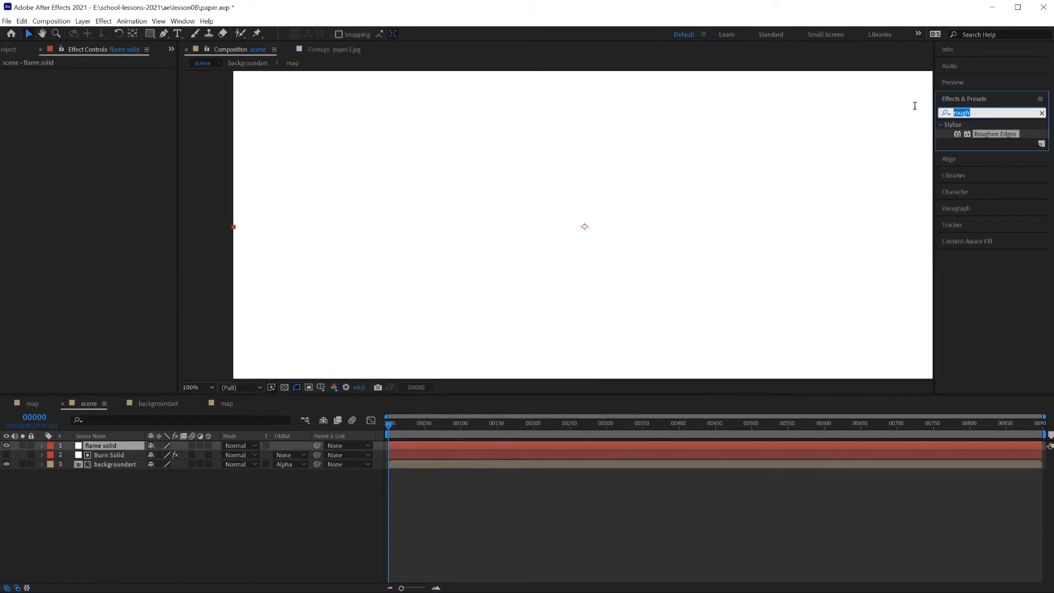
text(fract)
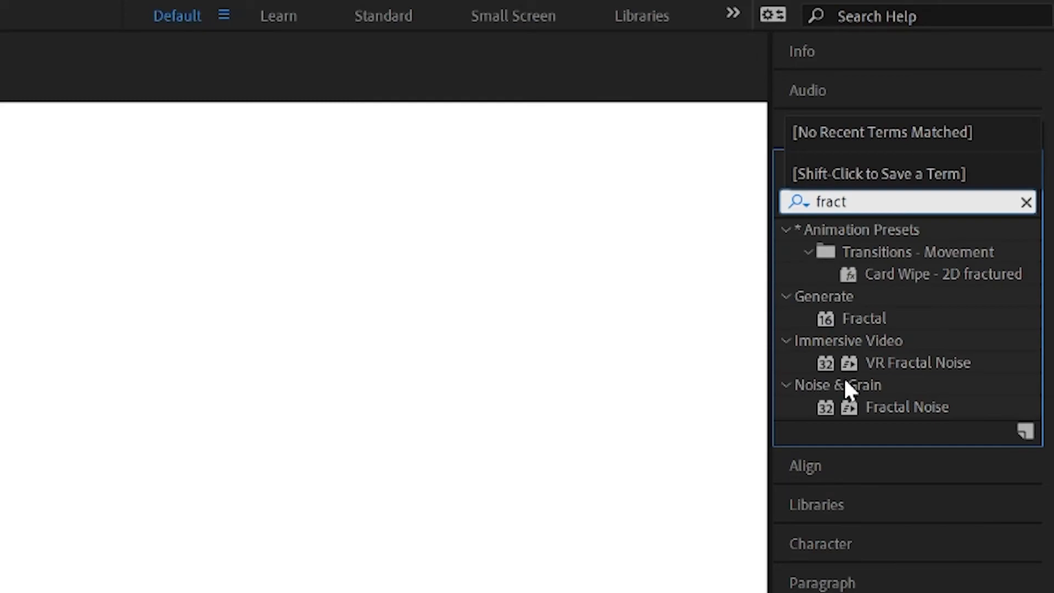
drag(906, 406, 18, 539)
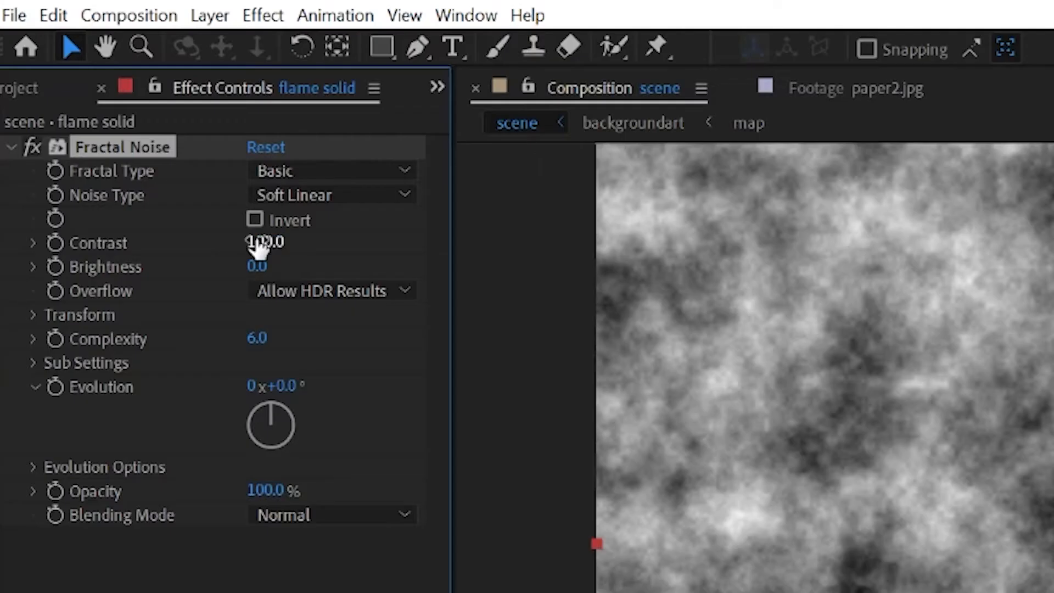
drag(104, 109, 121, 111)
Apply the Tint effect to the flame solid and map black to orange, FF7E00
click(1011, 110)
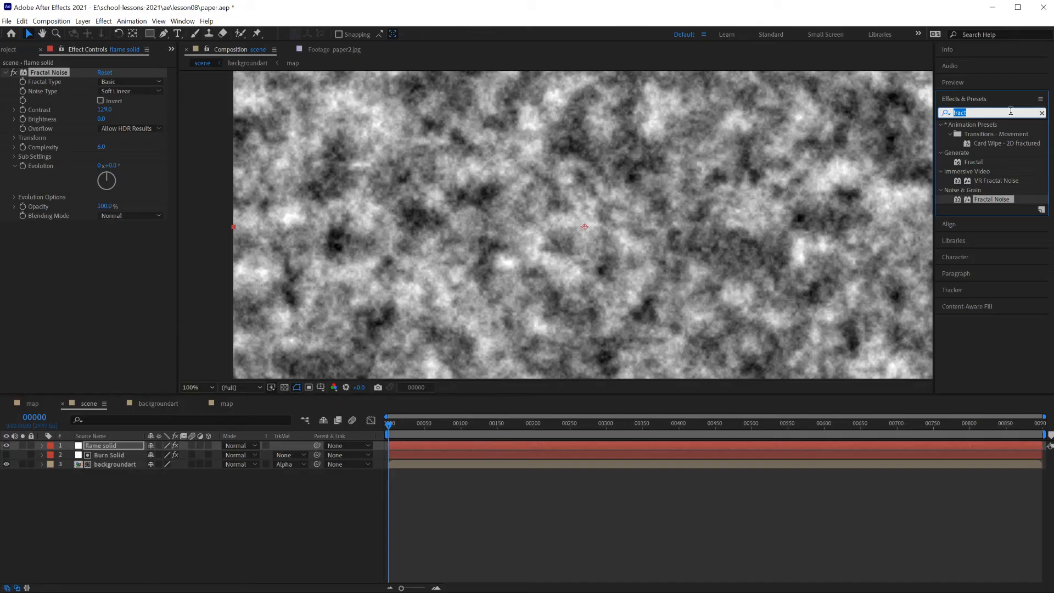
text(tint)
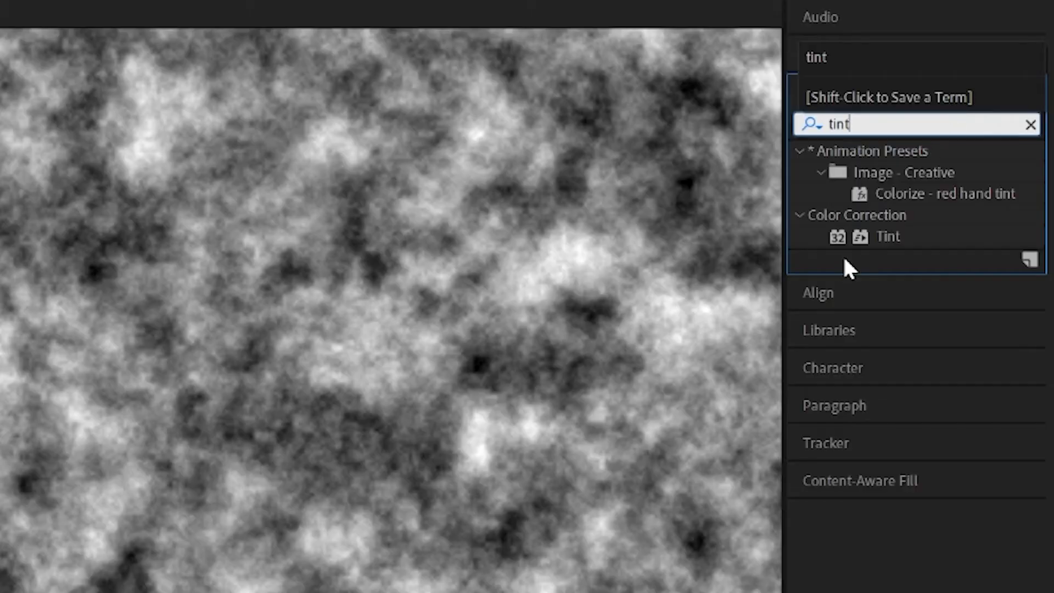
drag(879, 237, 274, 376)
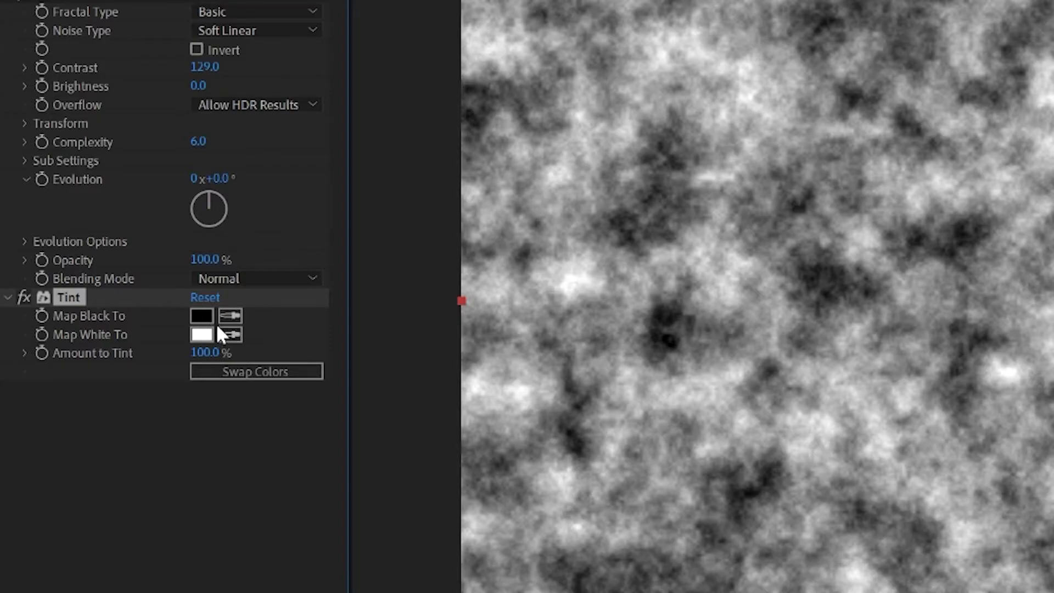
click(201, 316)
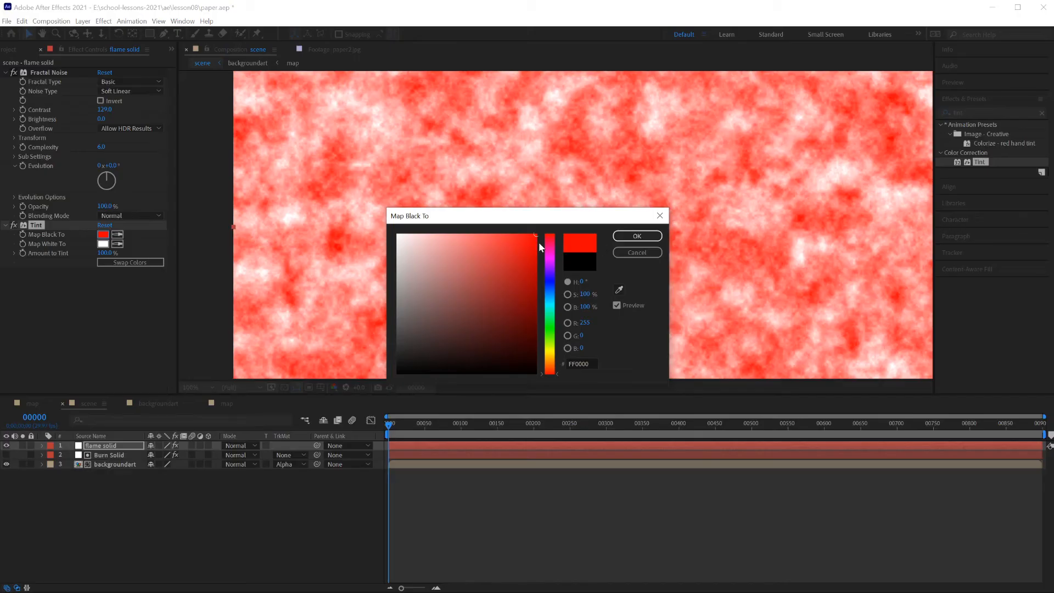
click(547, 360)
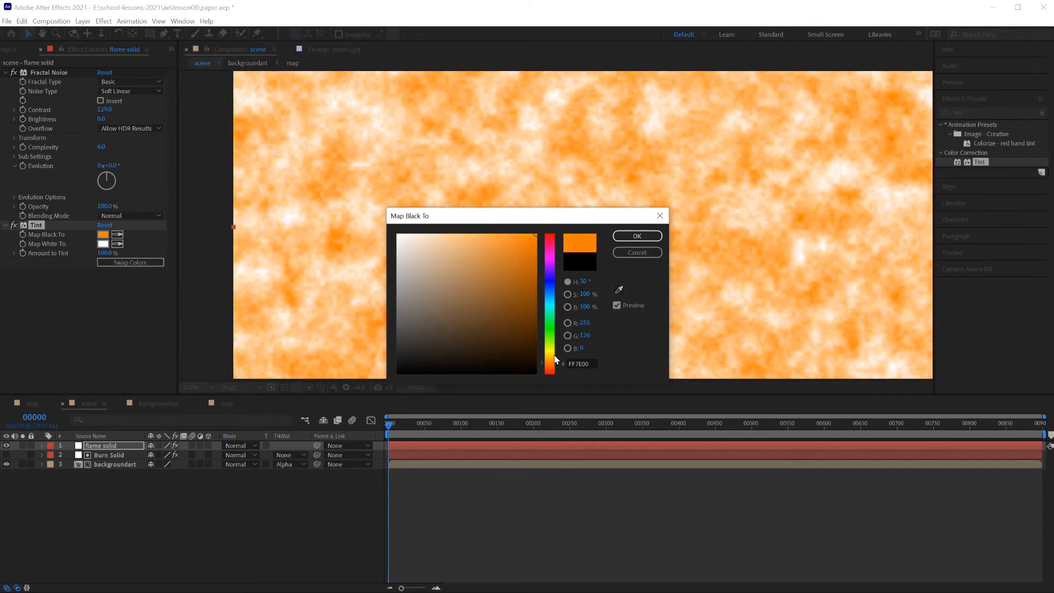
click(637, 236)
Map white to light yellow, FFF36B, in the flame solid's Tint effect
click(102, 244)
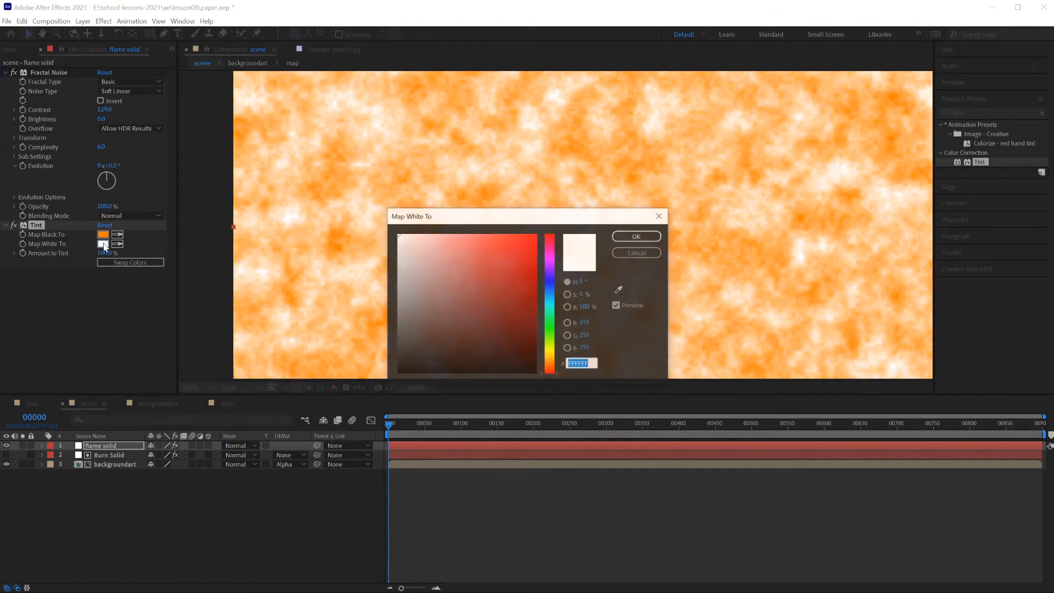
click(550, 353)
drag(522, 305, 477, 222)
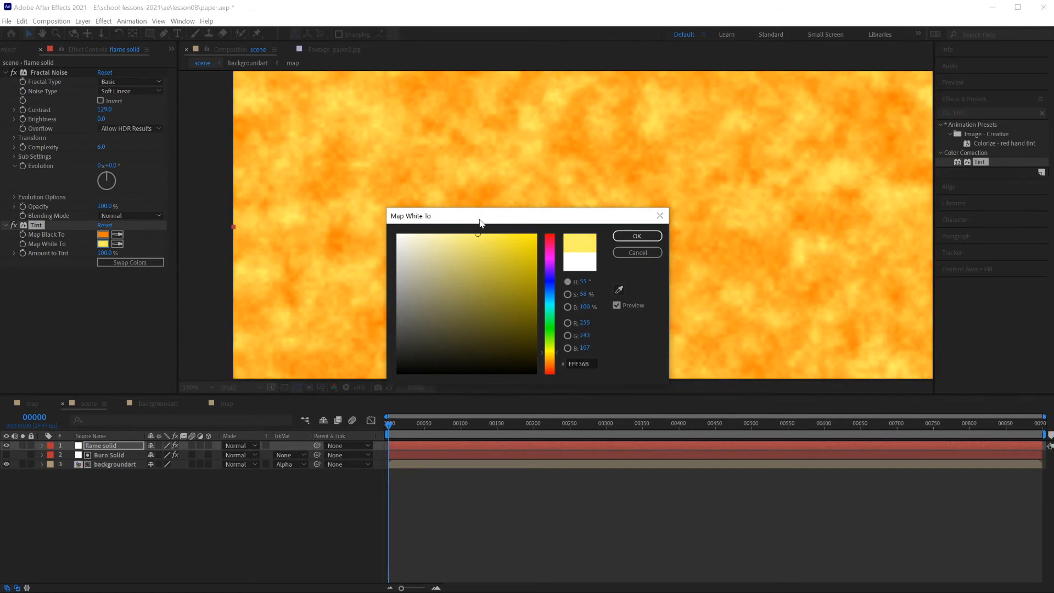
click(637, 236)
Change the Tint's Map Black To color to a redder orange, FF4200
click(102, 235)
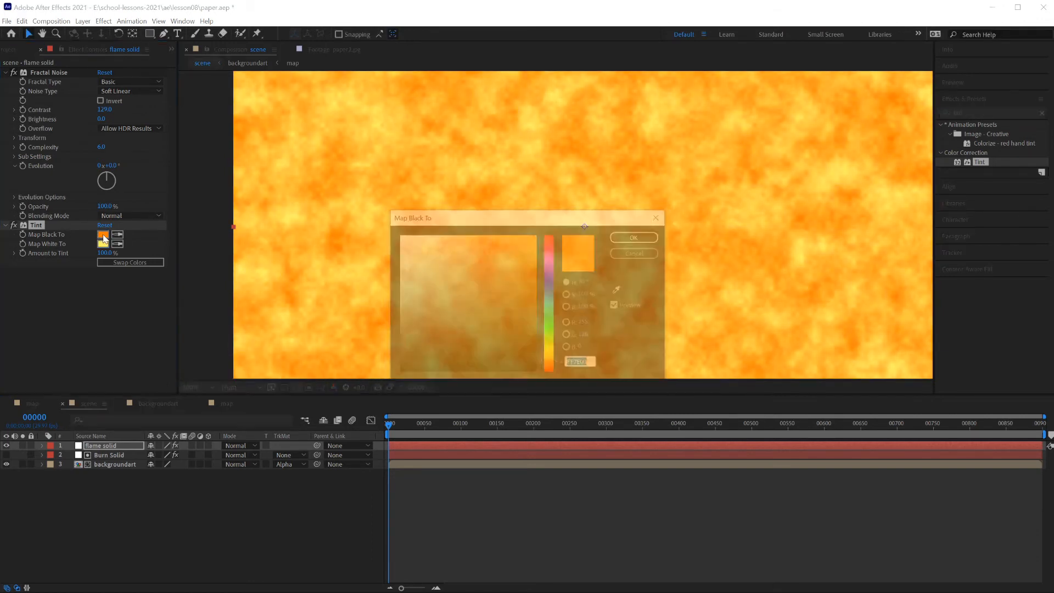
drag(560, 367, 558, 372)
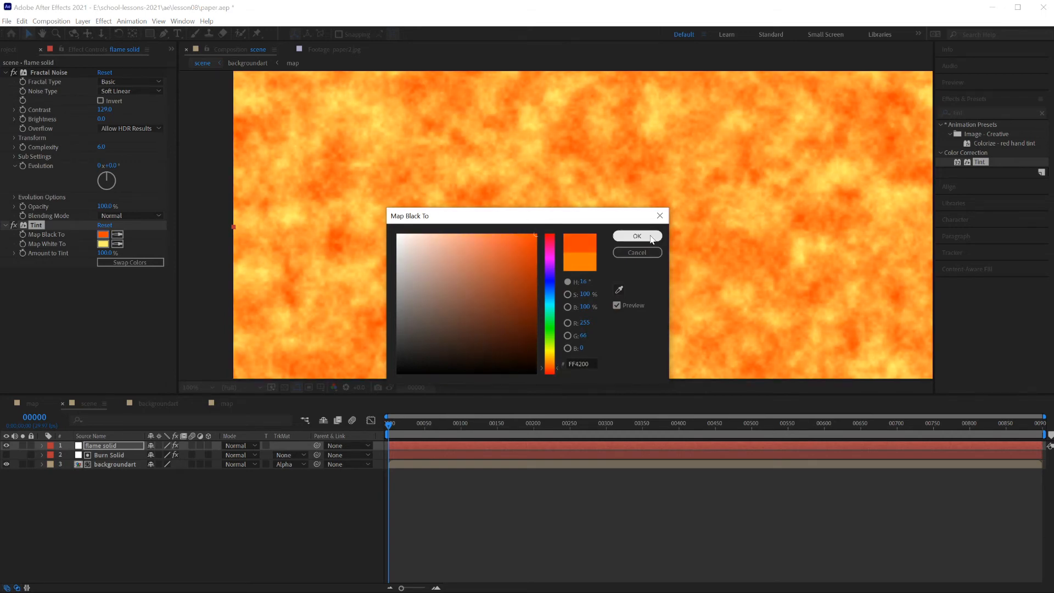
click(636, 236)
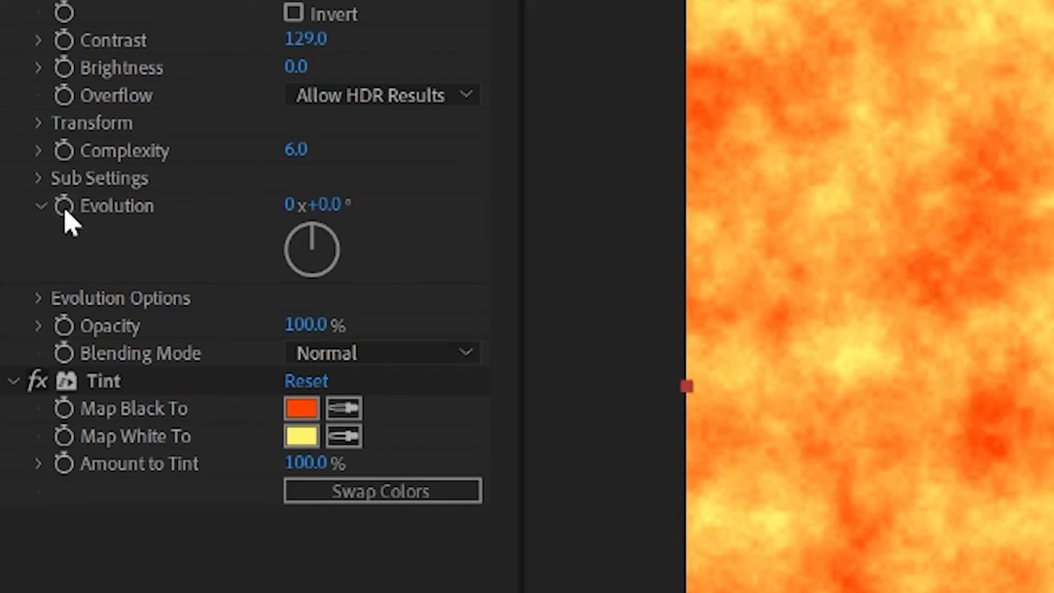
Add the expression time*200 to the Evolution property of the flame solid's Fractal Noise
alt+click(63, 206)
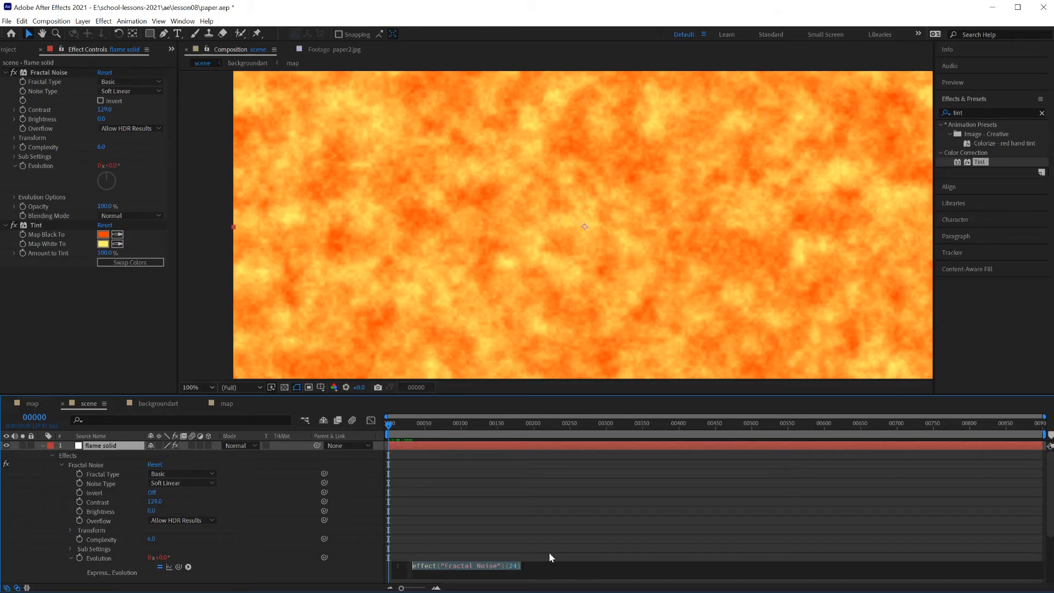
text(time*)
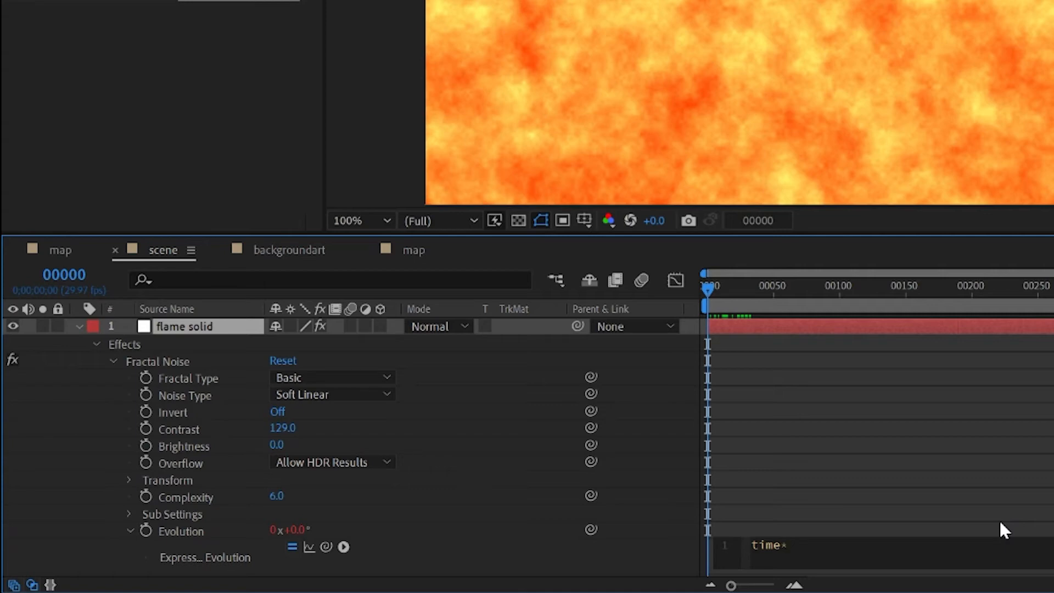
text(200)
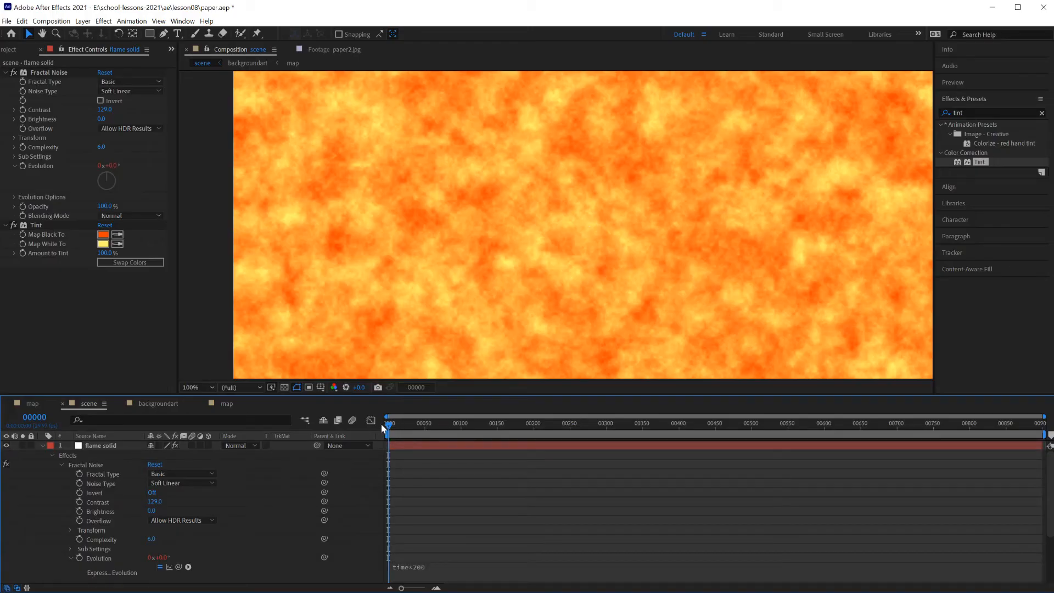
Preview the animated flame noise, scrub to frame 37, and collapse the flame solid's properties
key(space)
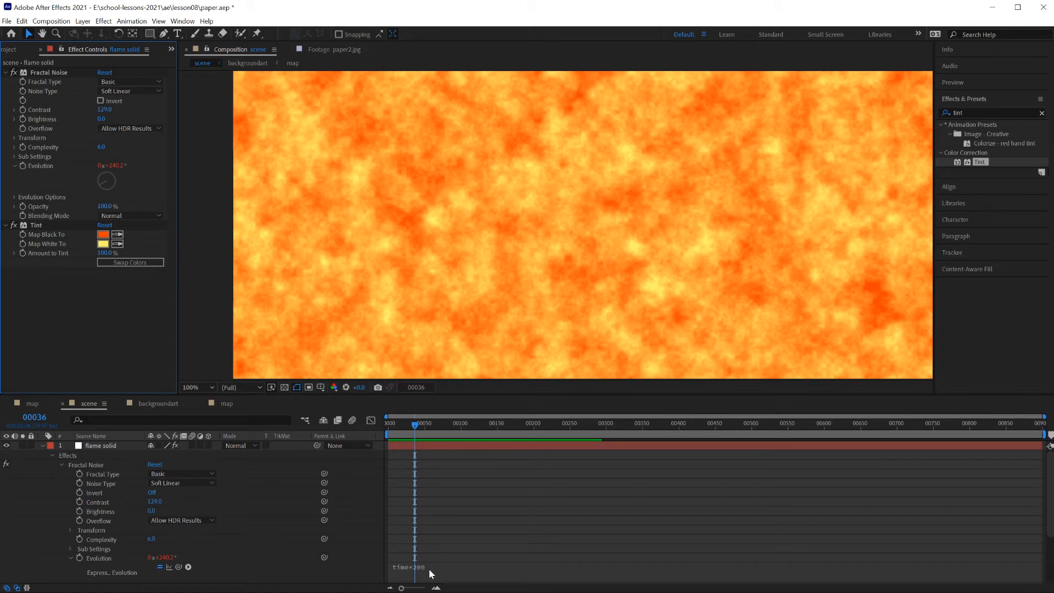
mouse_move(414, 424)
mouse_down()
mouse_move(401, 423)
mouse_move(431, 426)
mouse_move(410, 426)
mouse_up()
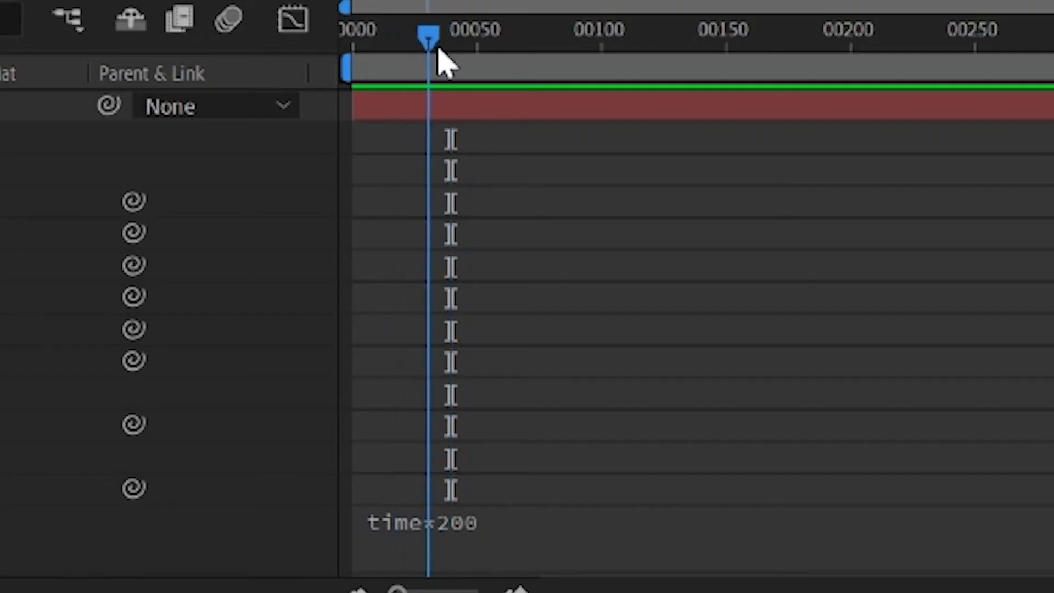
mouse_move(407, 67)
mouse_down()
mouse_move(458, 69)
mouse_move(413, 84)
mouse_up()
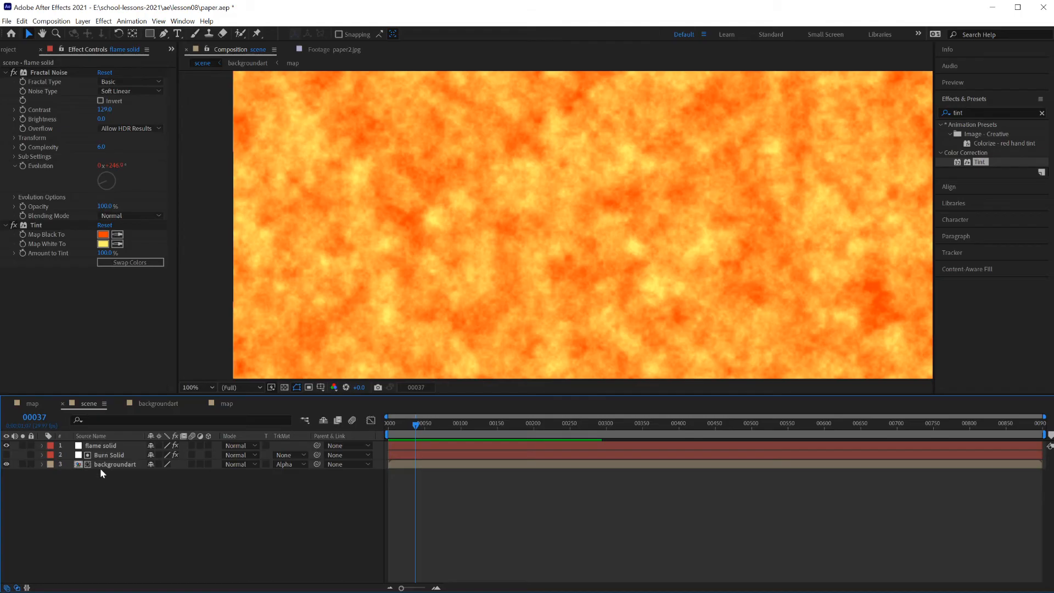
Select the Burn Solid and briefly show it with the flame solid hidden to inspect its burn pattern, restoring both layers' visibility
click(106, 458)
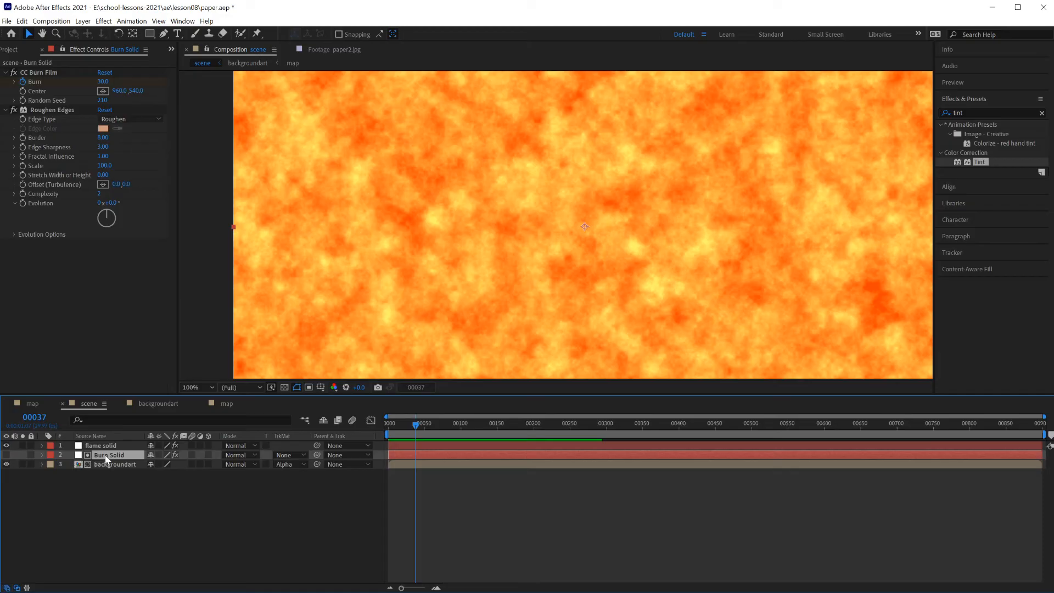
click(6, 445)
click(6, 456)
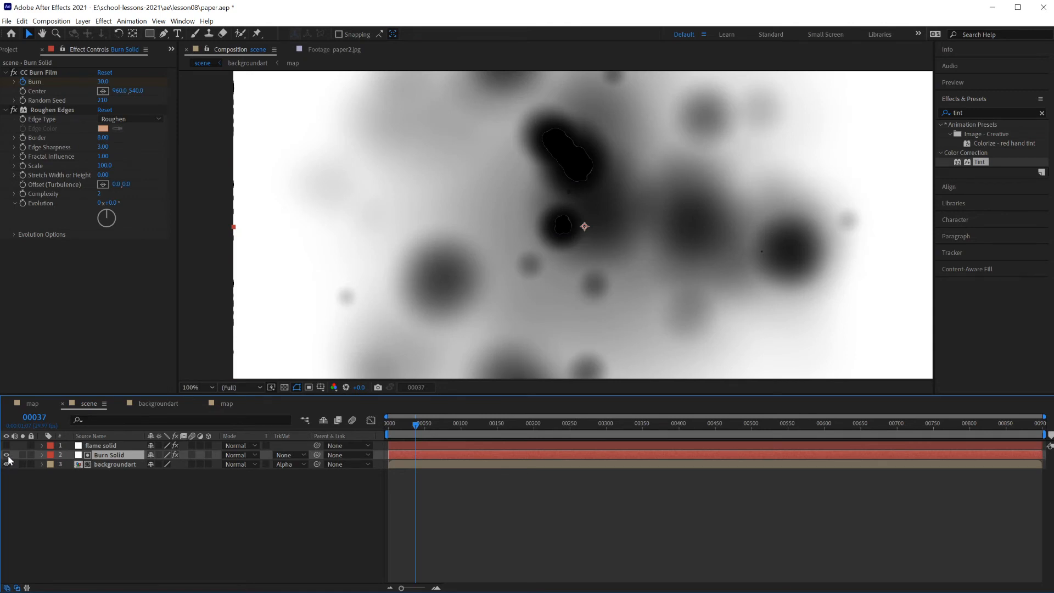
click(6, 455)
click(6, 445)
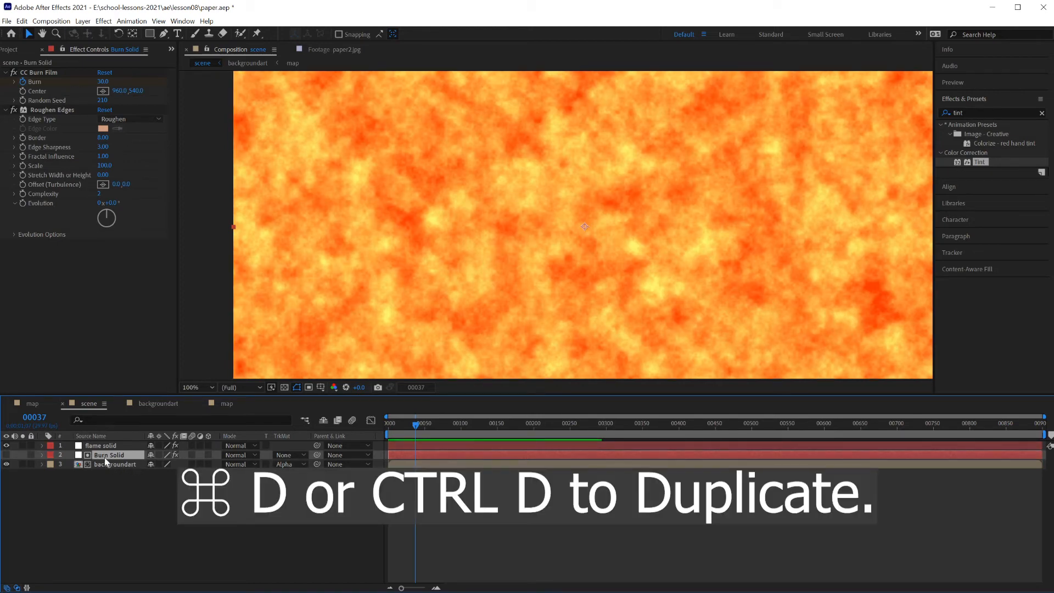
Duplicate the Burn Solid, place the copy above the flame solid, and set the flame solid's track matte to Alpha Matte "Burn Solid"
key(ctrl+d)
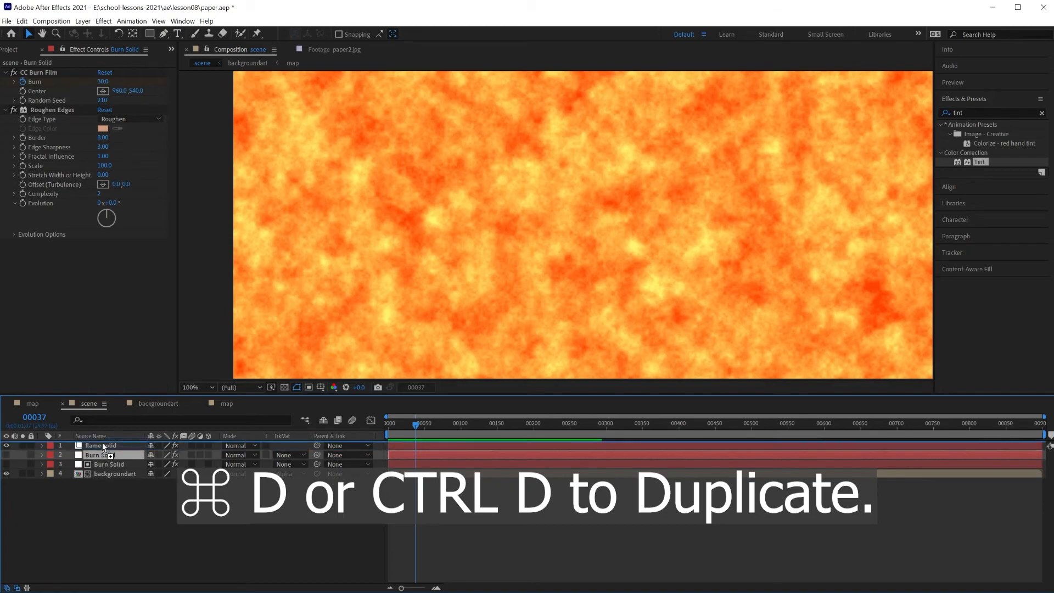
drag(103, 446, 98, 444)
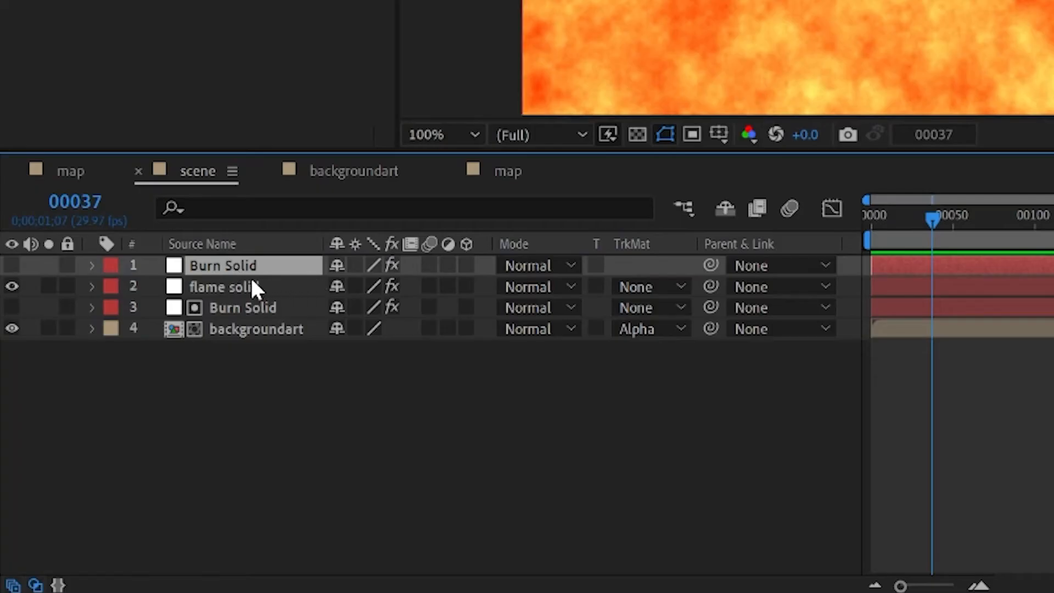
click(230, 281)
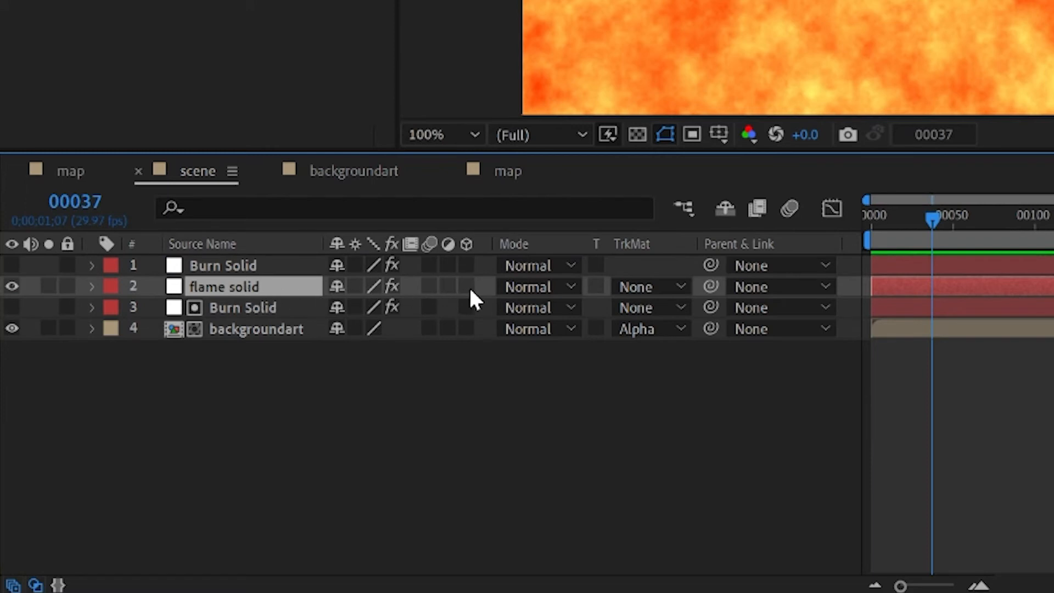
click(680, 288)
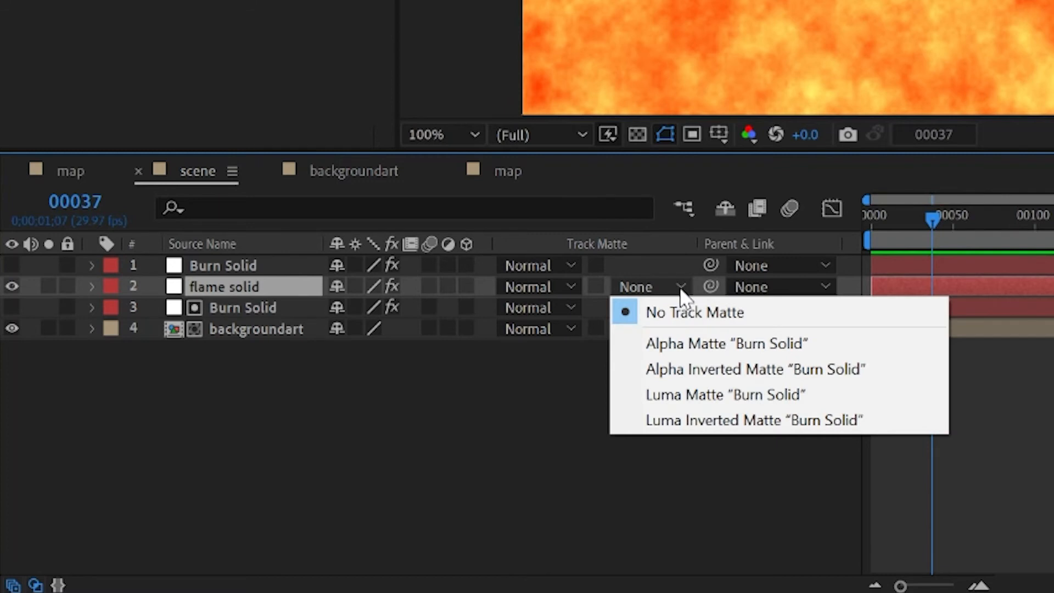
click(778, 344)
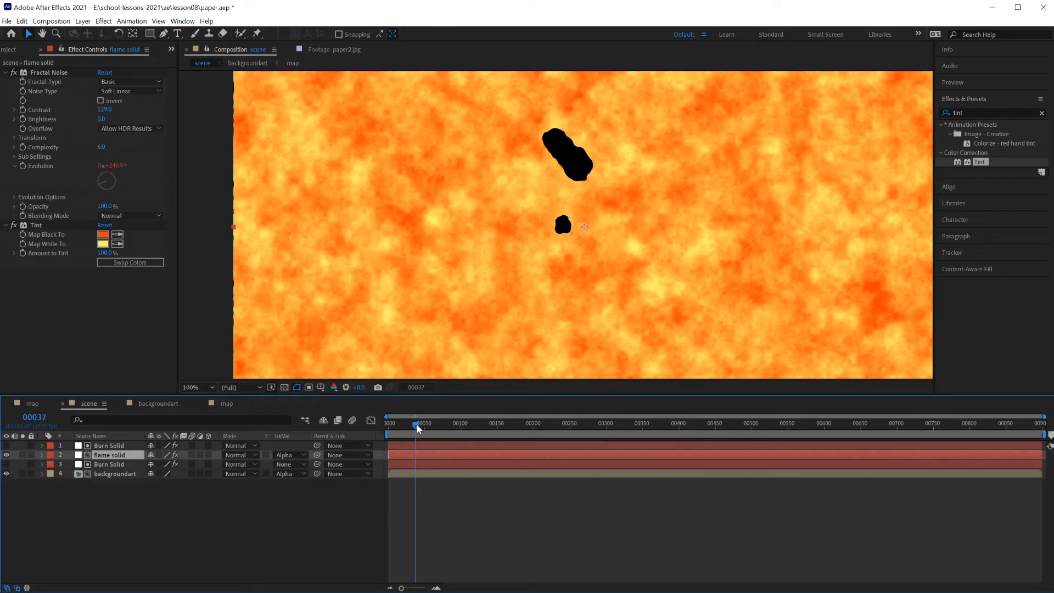
Scrub to frame 76 and toggle the visibility of the top Burn Solid and the flame solid to compare matte and flames
mouse_move(417, 428)
mouse_down()
mouse_move(393, 423)
mouse_move(467, 434)
mouse_move(446, 437)
mouse_up()
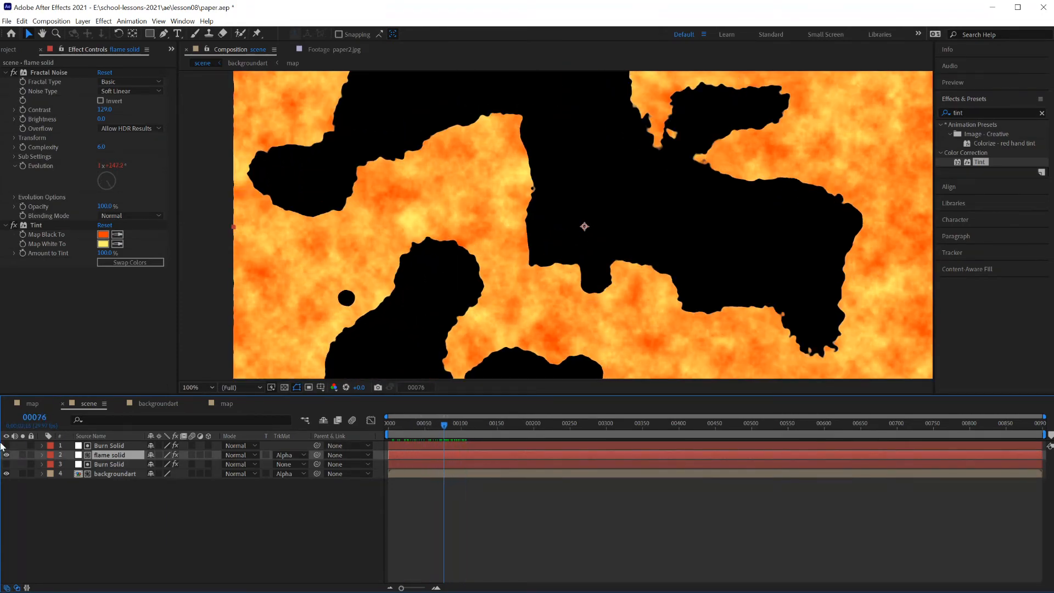
click(6, 446)
click(6, 446)
click(6, 455)
click(6, 446)
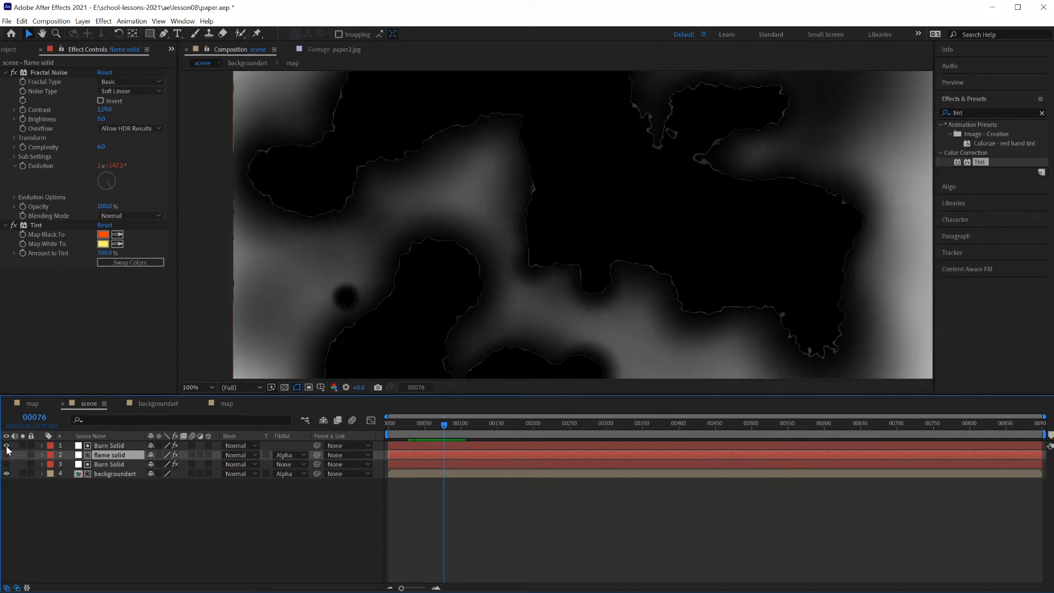
click(6, 446)
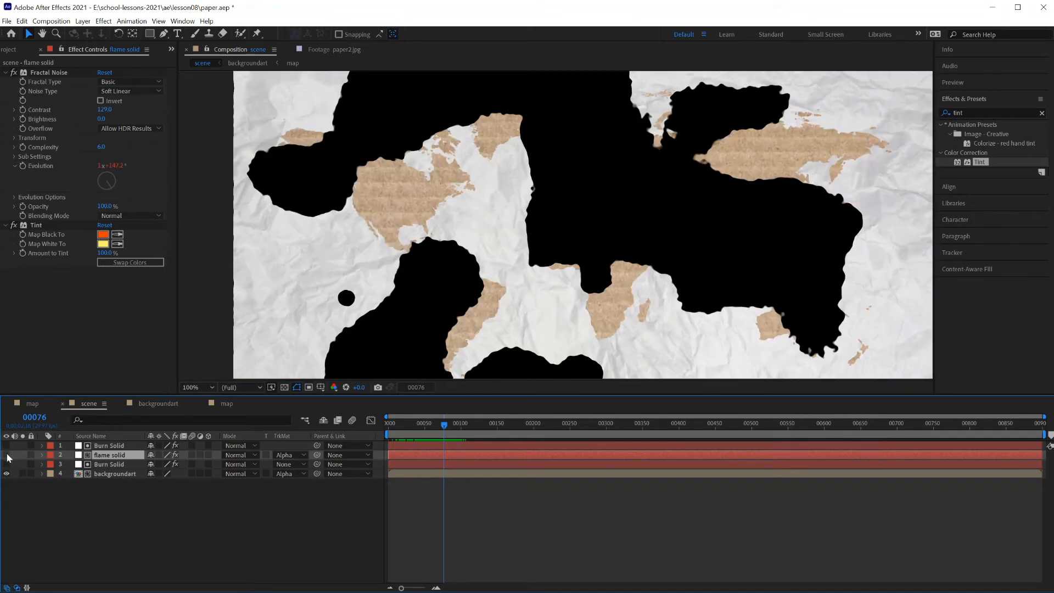
click(6, 446)
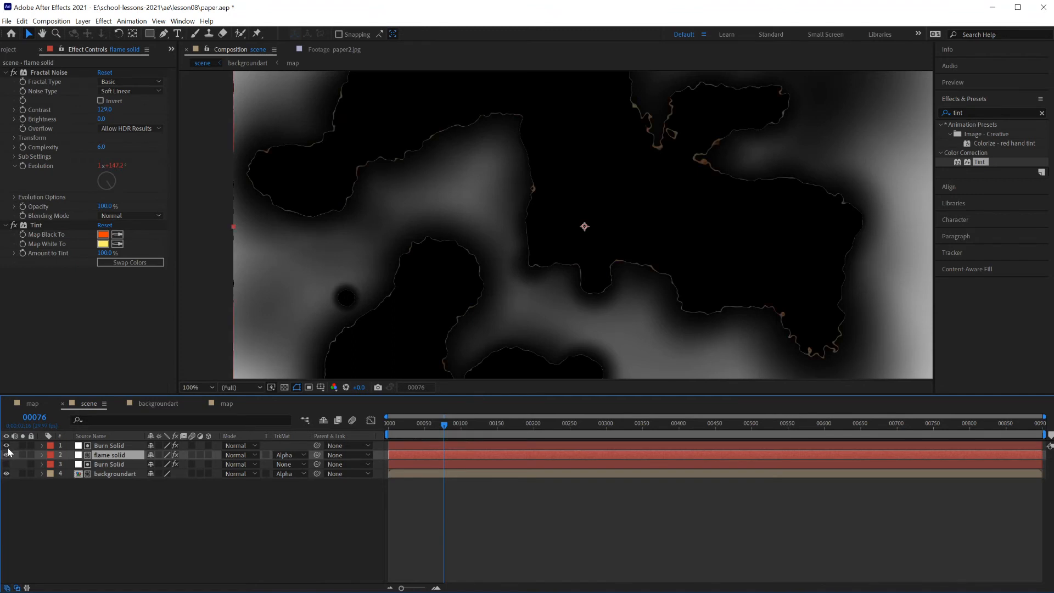
click(7, 445)
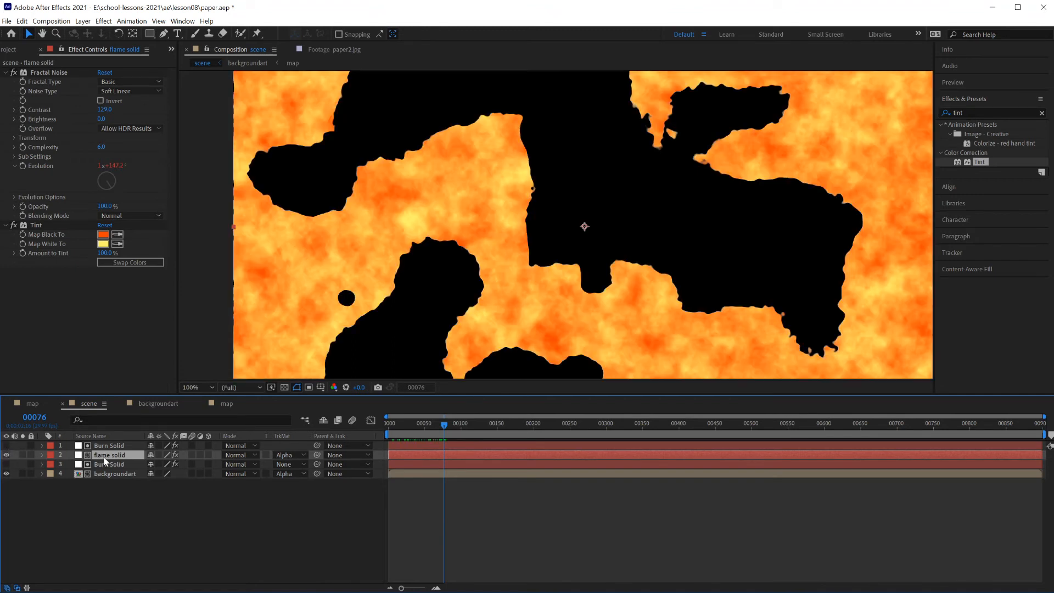
Select the flame solid together with its Burn Solid matte and move both layers below backgroundart in the stack
shift+click(108, 444)
drag(107, 444, 106, 461)
drag(233, 307, 229, 349)
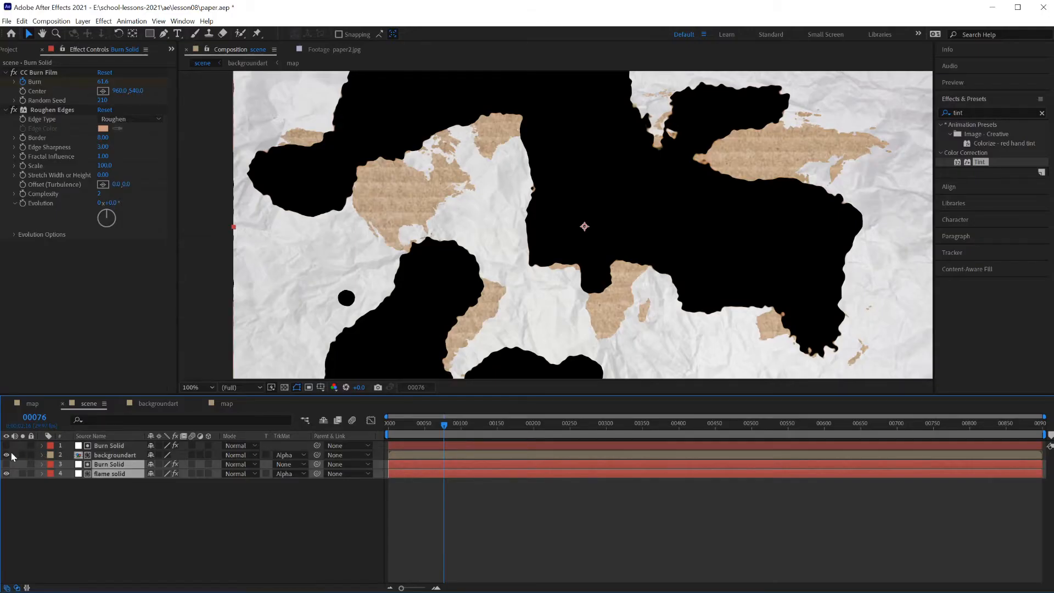
Briefly hide and show the backgroundart layer at frame 76 to inspect the matching flame layer beneath it
click(6, 455)
click(7, 455)
click(7, 455)
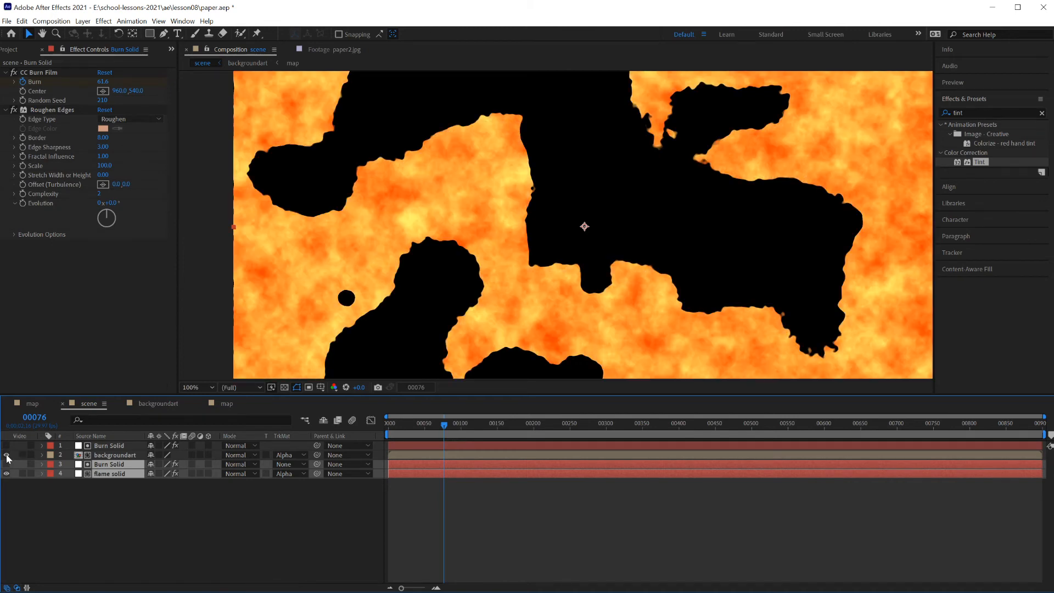
click(7, 455)
mouse_move(443, 423)
mouse_down()
mouse_move(452, 428)
mouse_move(442, 432)
mouse_up()
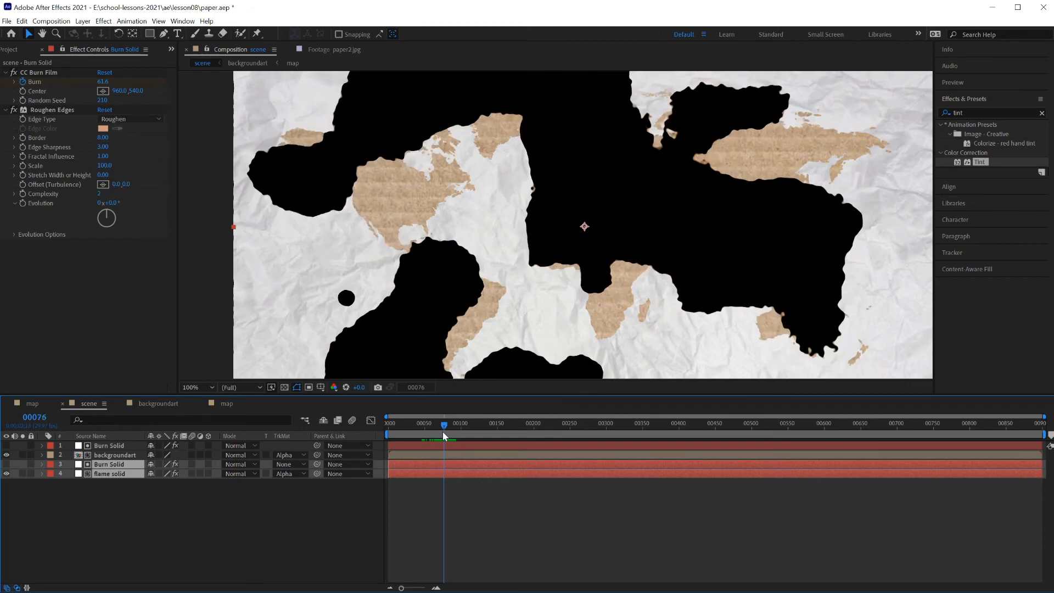
Shift the lower Burn Solid, the flame solid's matte, slightly later in time so flames extend past the paper's burnt edges
click(106, 495)
click(105, 465)
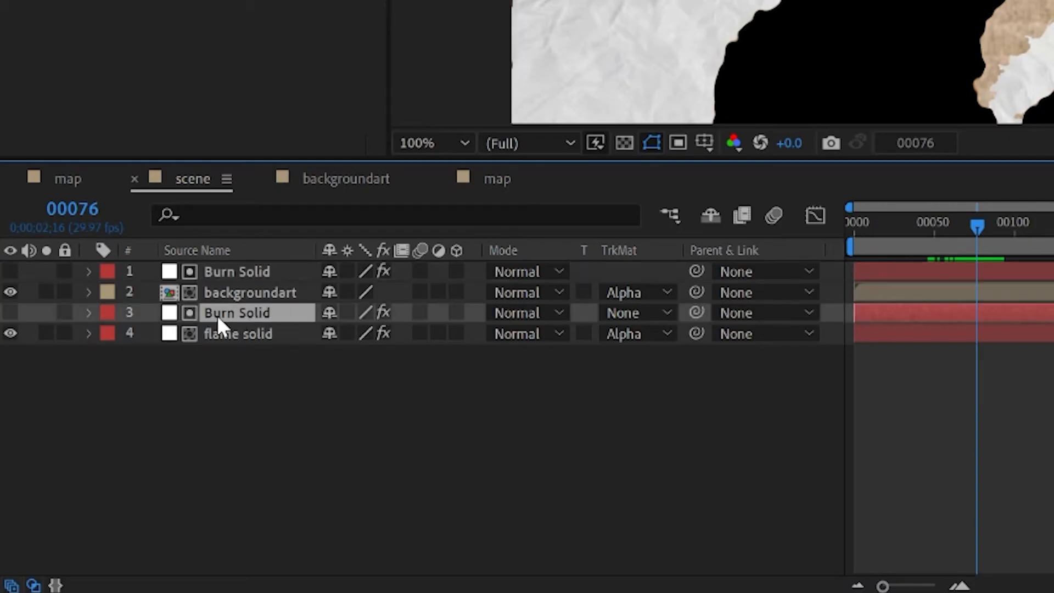
click(220, 337)
click(237, 313)
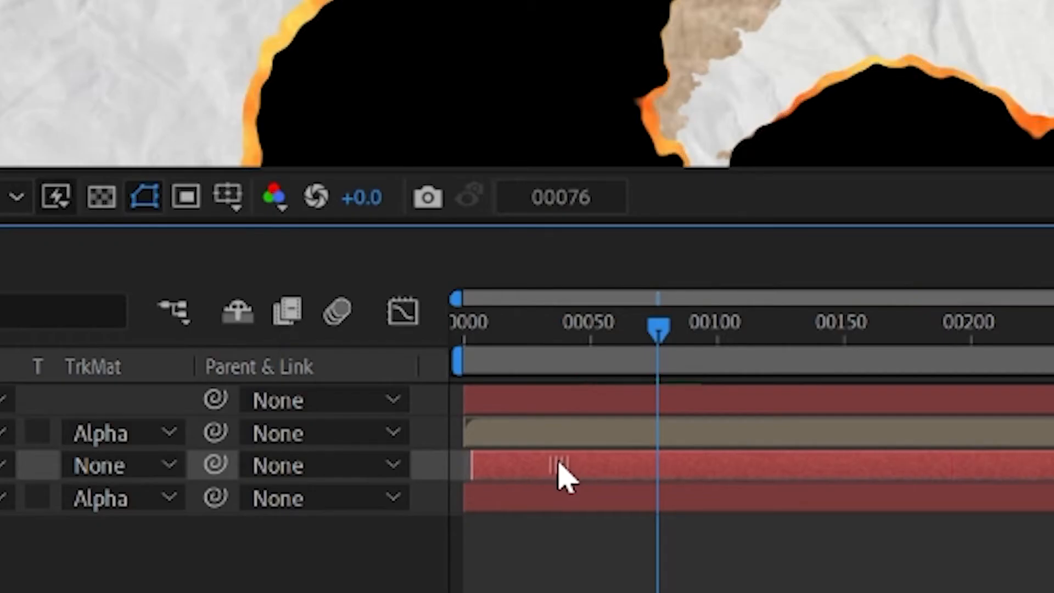
mouse_move(561, 464)
mouse_down()
mouse_move(544, 463)
mouse_move(555, 466)
mouse_up()
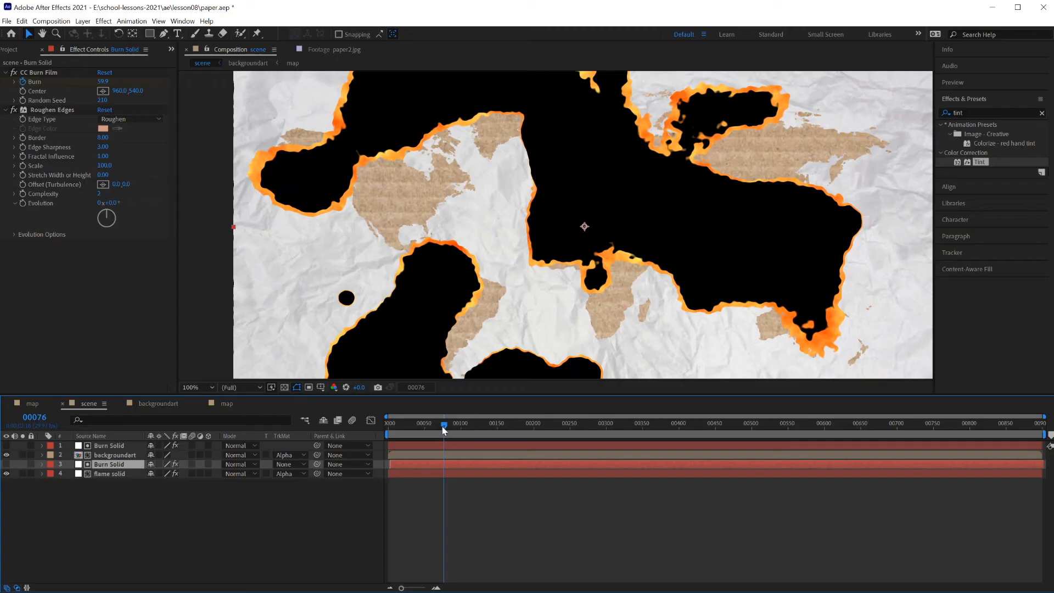
Preview the burning map with its fiery edges from frame 0
drag(658, 330, 347, 333)
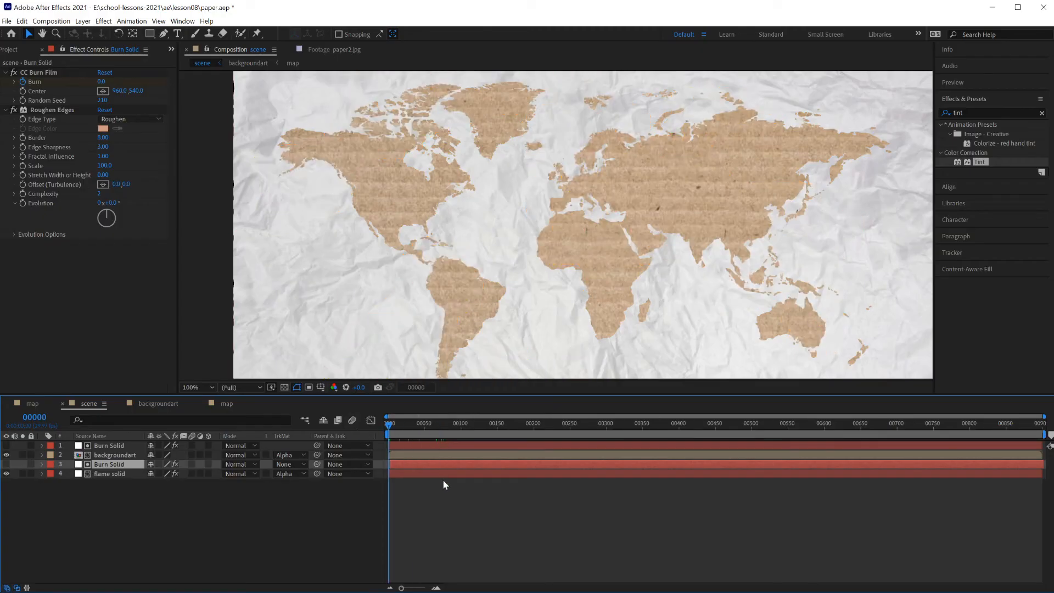
key(space)
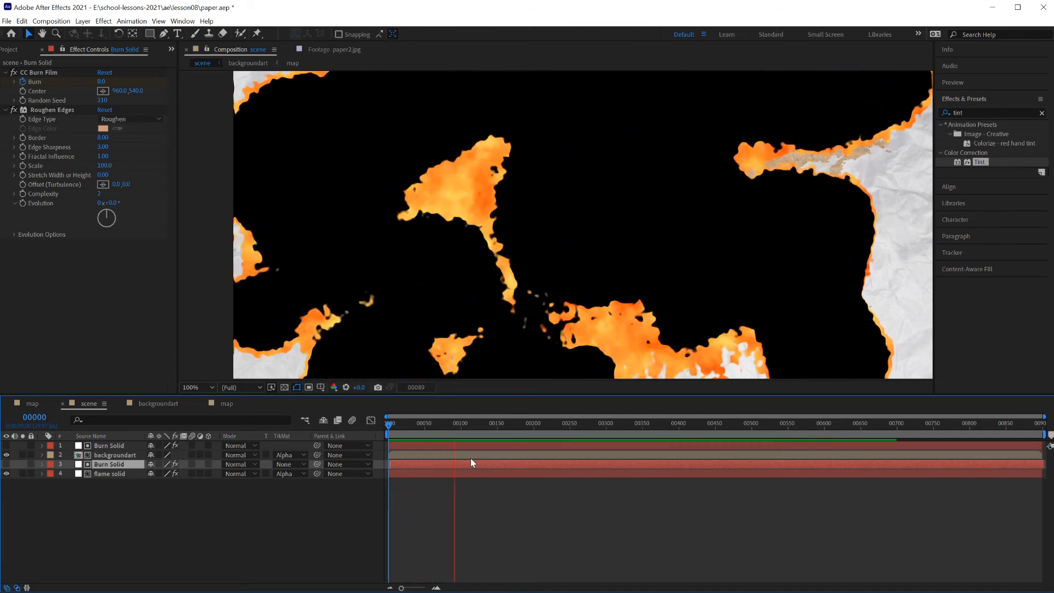
key(space)
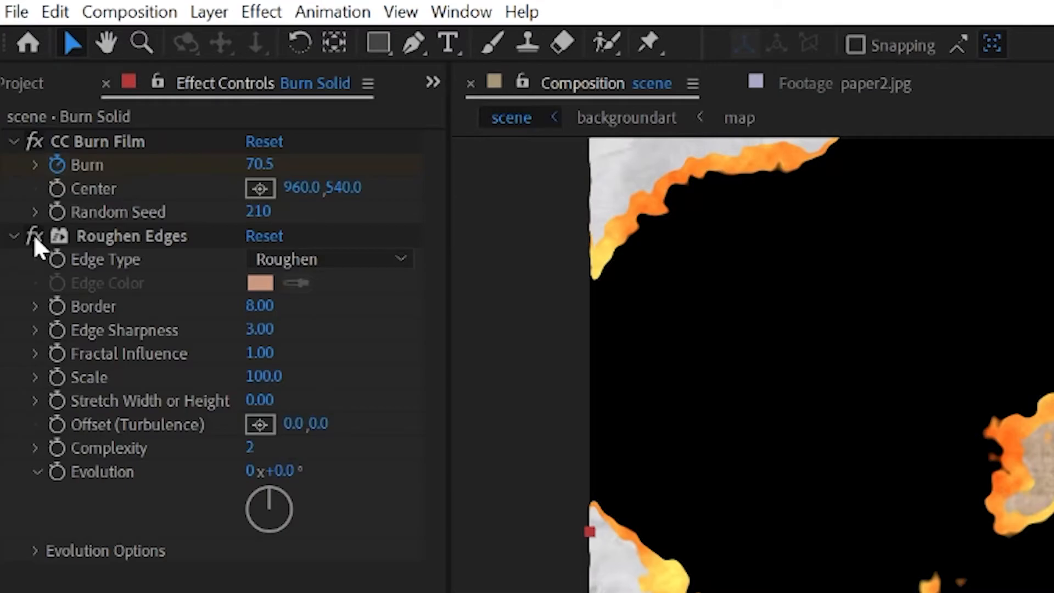
Turn off Roughen Edges on the lower Burn Solid and preview the burn from near the start for comparison
click(13, 110)
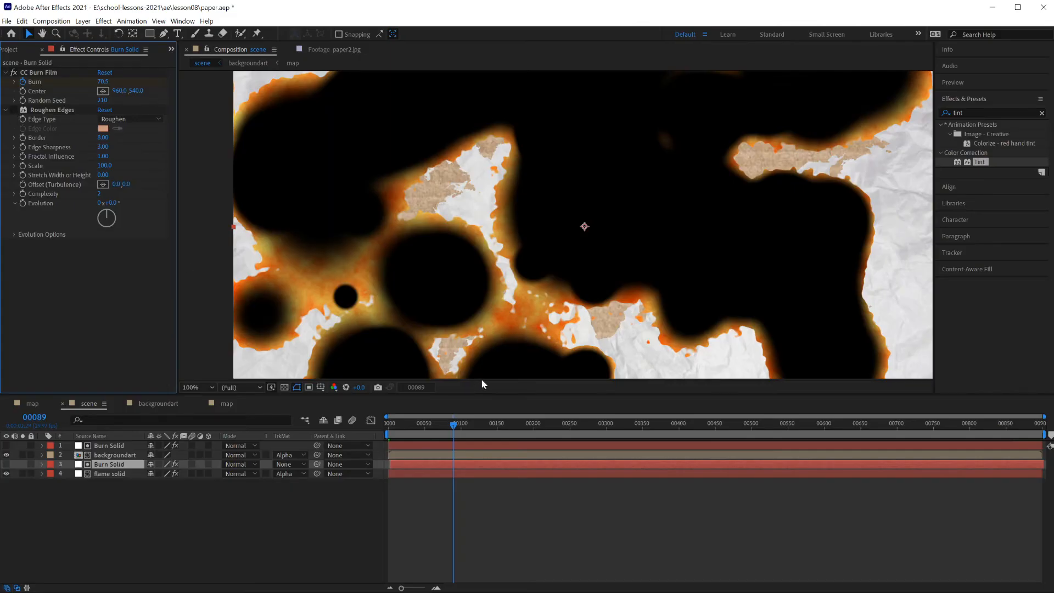
drag(455, 425, 394, 427)
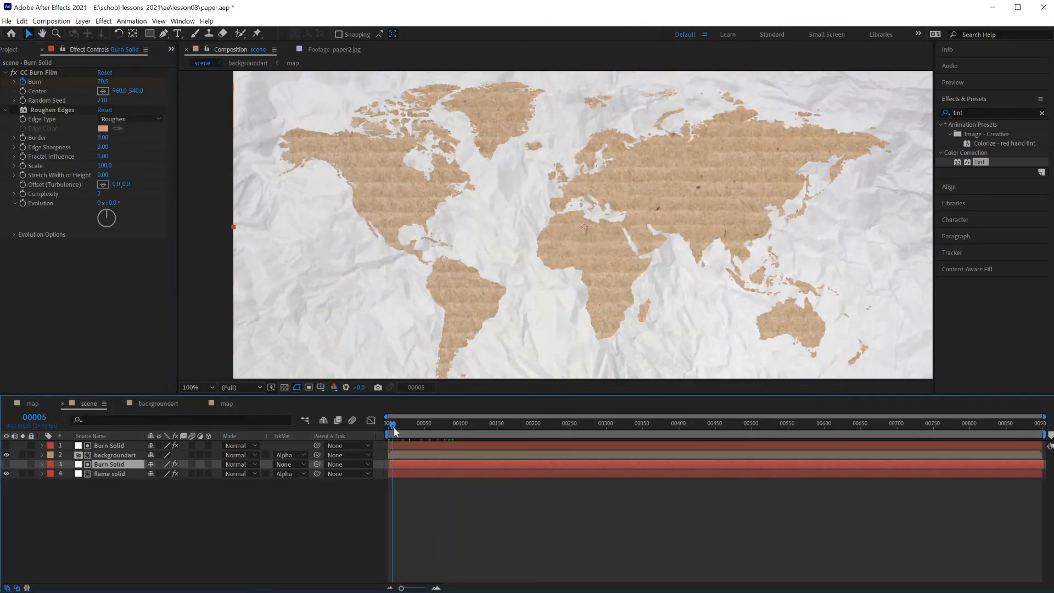
key(space)
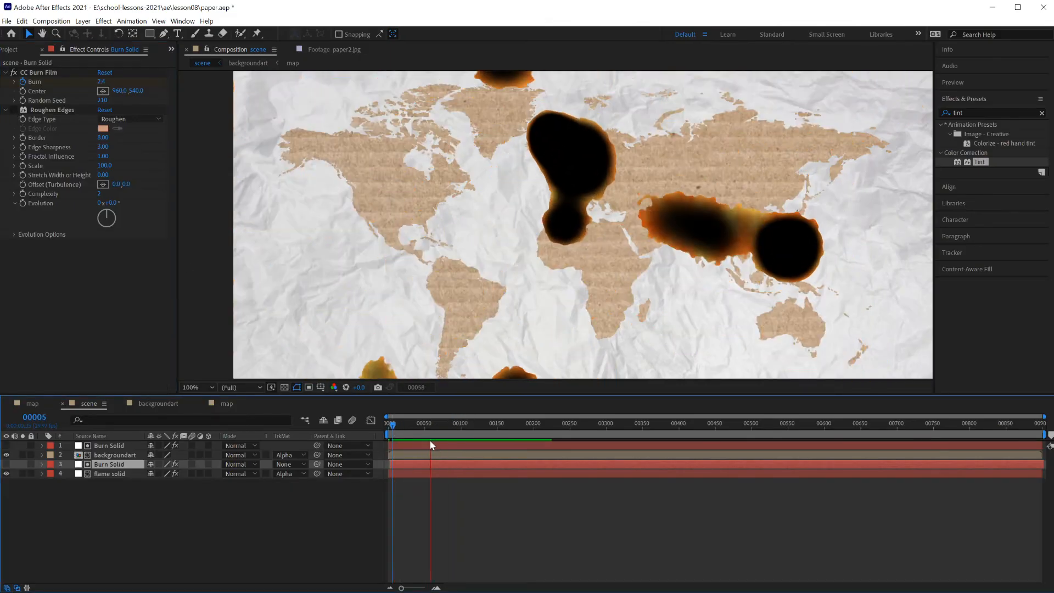
key(space)
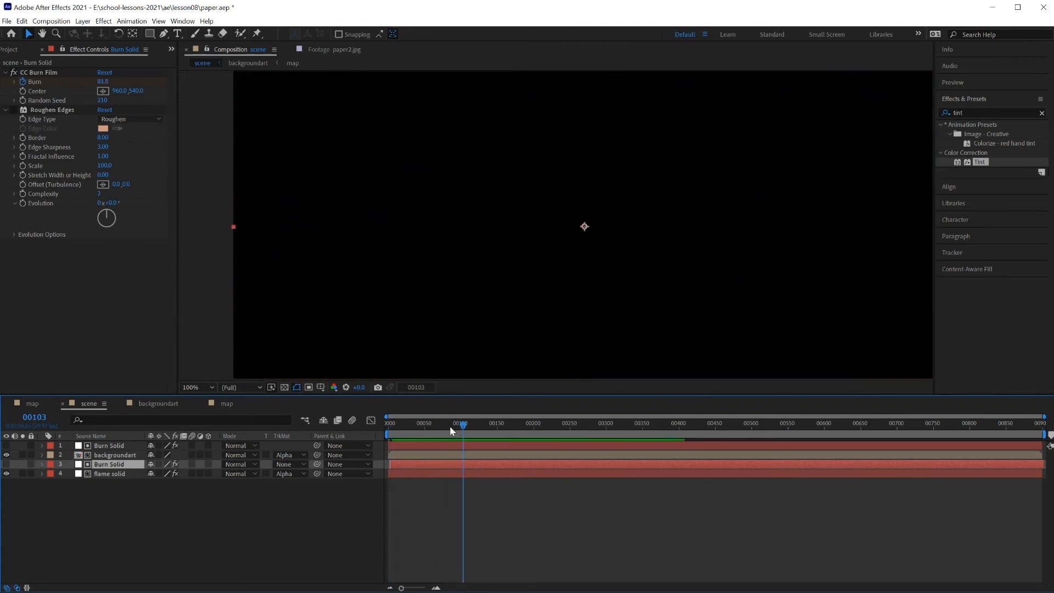
Re-enable Roughen Edges on the lower Burn Solid, set its Edge Sharpness to 2.55 at frame 86, and scrub back to the start
mouse_move(450, 426)
mouse_down()
mouse_move(423, 426)
mouse_move(453, 426)
mouse_up()
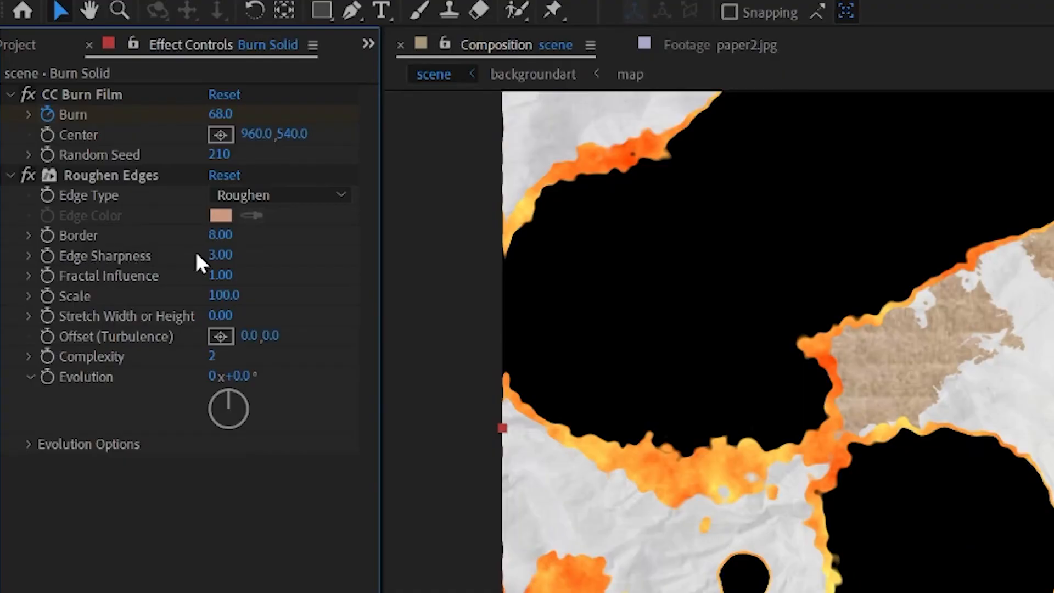
drag(216, 253, 173, 265)
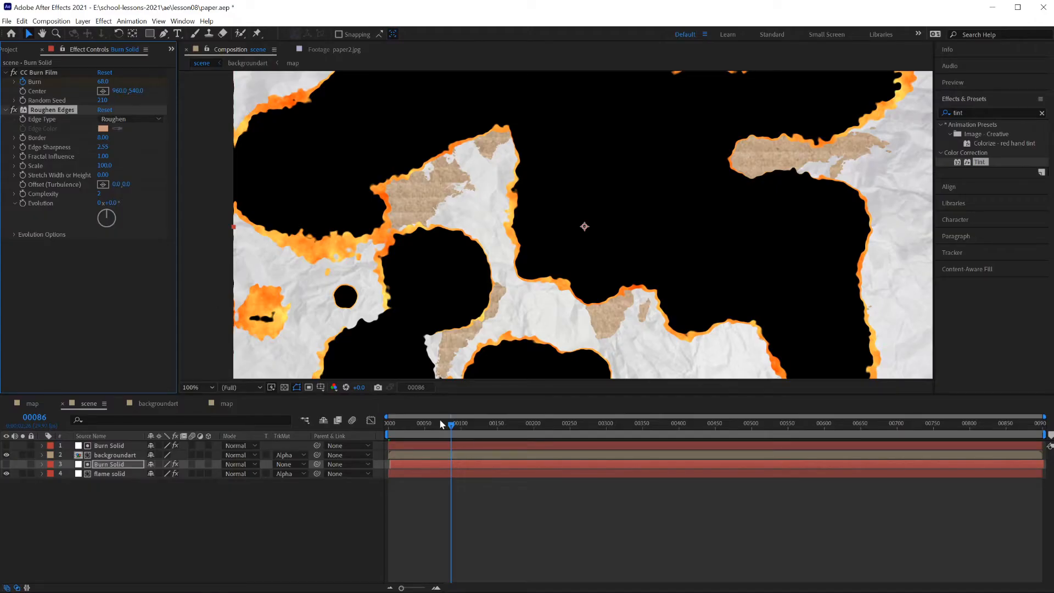
drag(451, 424, 392, 425)
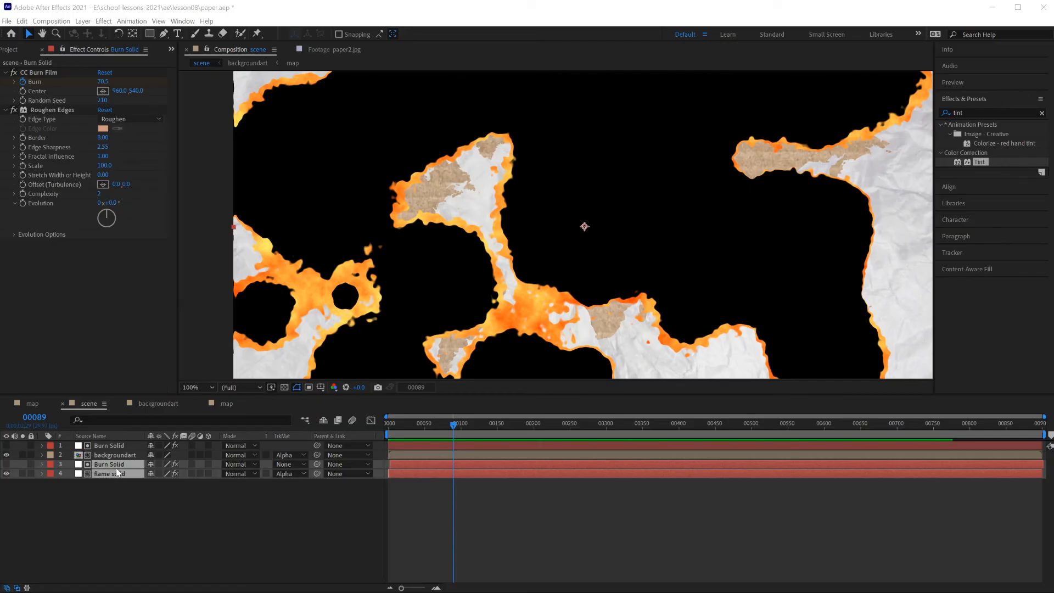
Pre-compose the lower Burn Solid and the flame solid as "burning flame", moving all attributes into the new composition
right_click(280, 321)
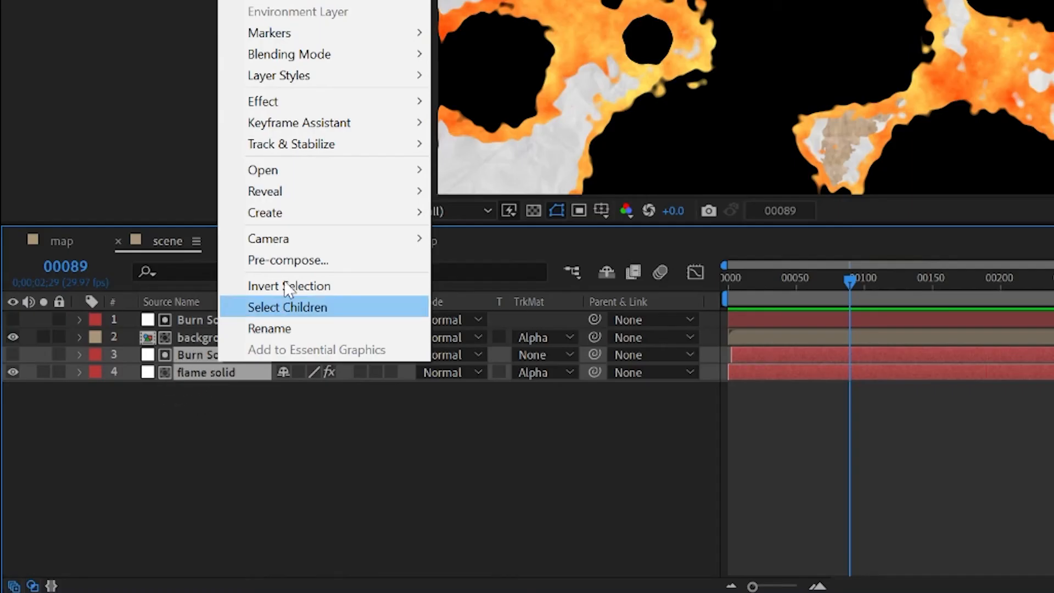
click(305, 264)
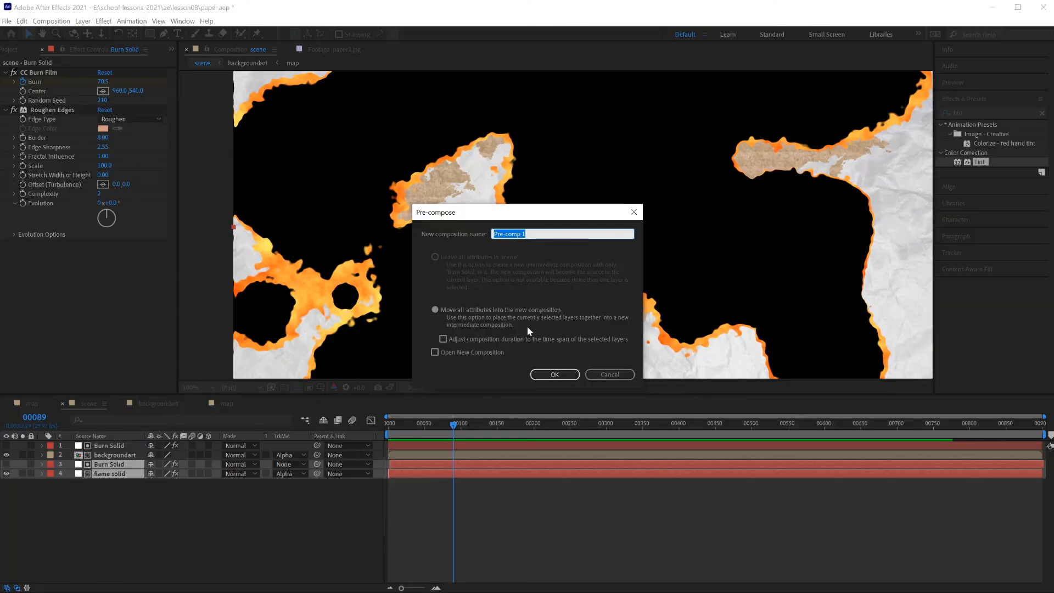
text(burning flame)
key(Return)
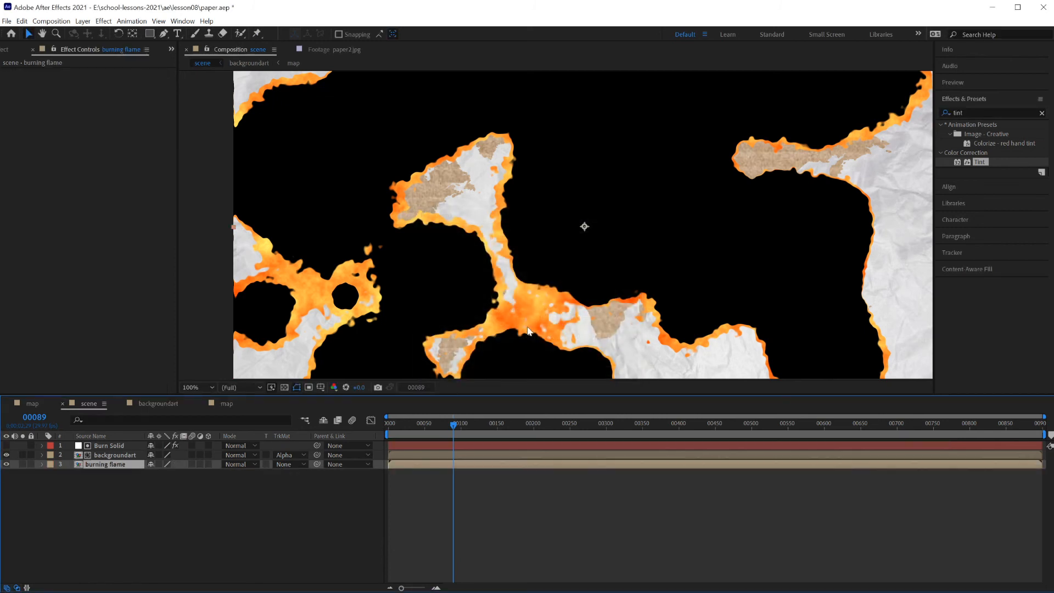
Find the Turbulent Displace effect and apply it to the burning flame layer
click(971, 113)
text(tur)
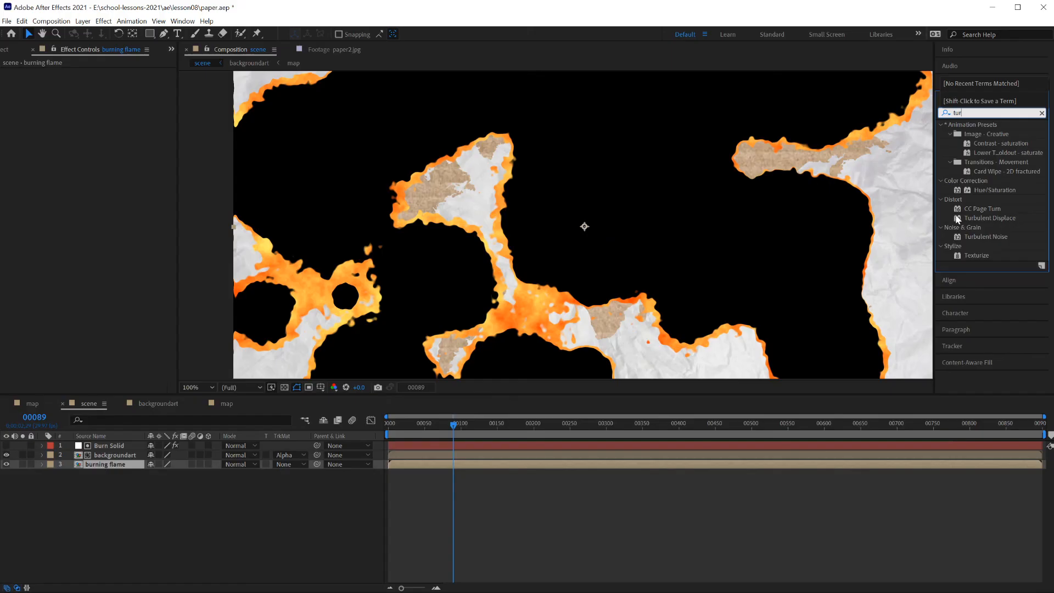
mouse_move(822, 467)
mouse_down()
mouse_move(749, 465)
mouse_move(460, 282)
mouse_move(106, 466)
mouse_up()
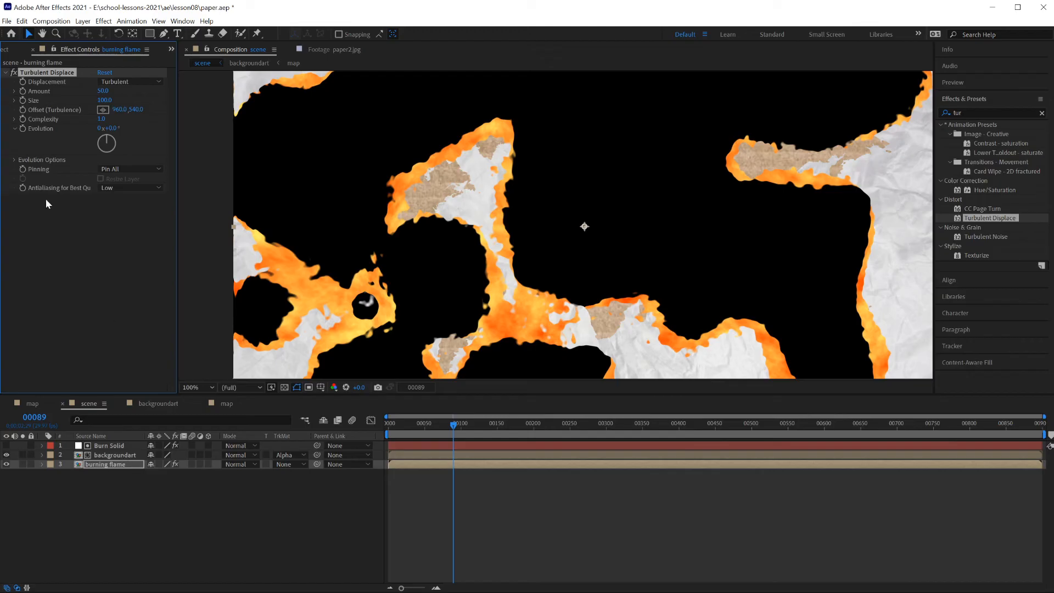
Set the burning flame's Turbulent Displace Complexity to 1.4 and Amount to 2, undoing a trial change of Evolution
drag(101, 133, 150, 148)
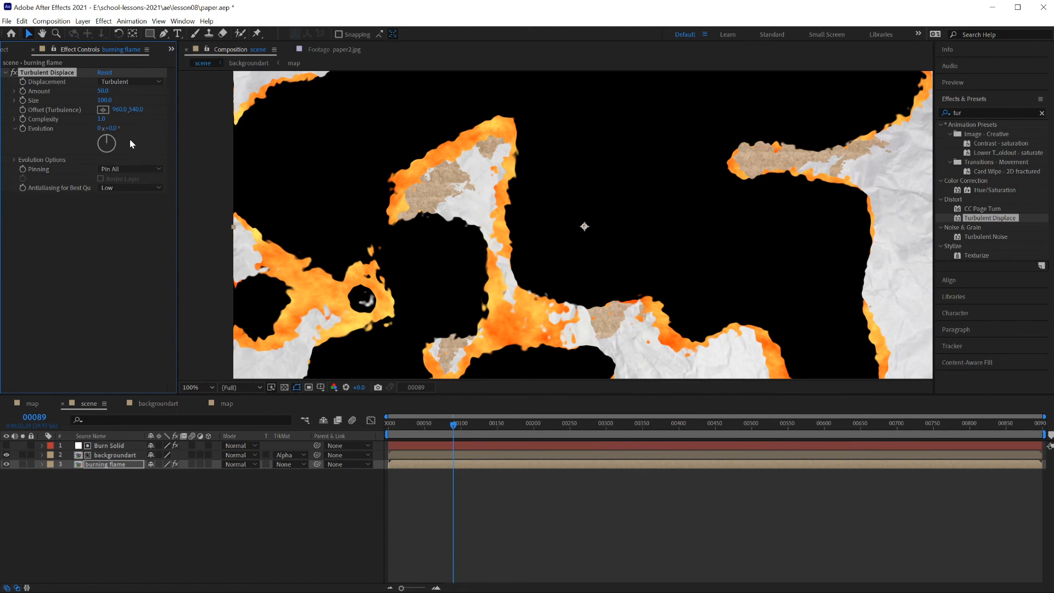
key(ctrl+z)
drag(101, 118, 127, 124)
click(102, 91)
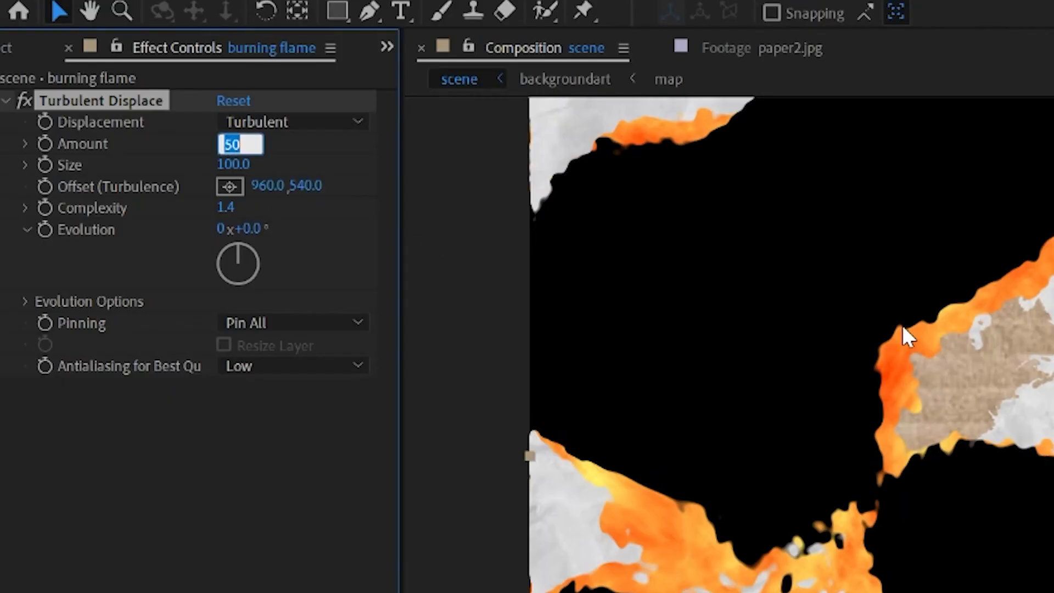
text(2)
key(Return)
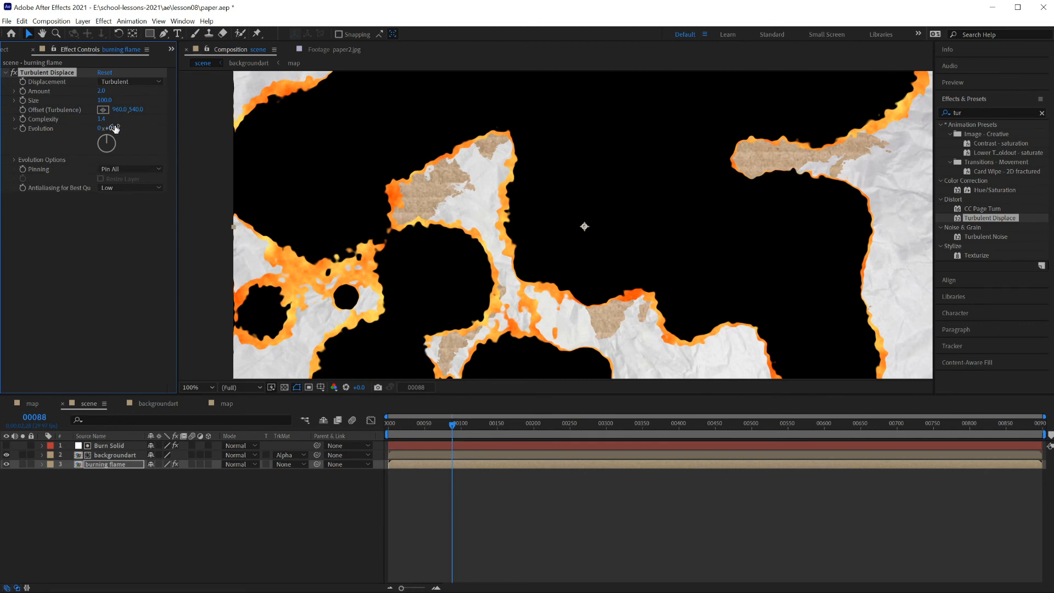
Set the burning flame's Turbulent Displace Evolution to 59° and its Amount to 5
mouse_move(114, 128)
mouse_down()
mouse_move(429, 165)
mouse_move(647, 216)
mouse_move(174, 152)
mouse_up()
click(103, 91)
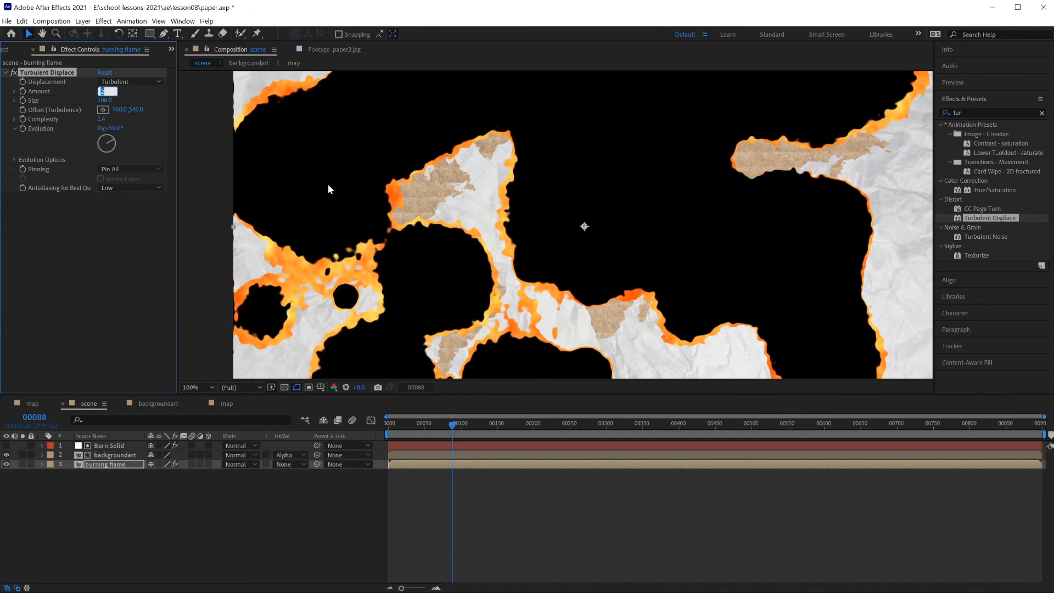
text(5)
key(Return)
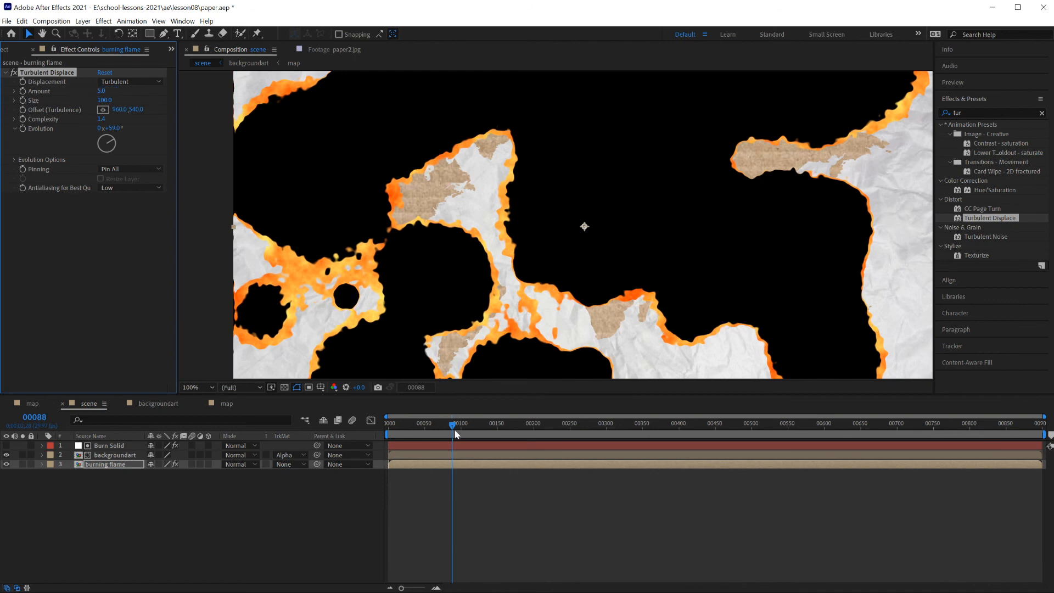
Return to frame 0, drive the Turbulent Displace Evolution with the expression time*200, and preview the burn up to about frame 85
drag(455, 435, 350, 424)
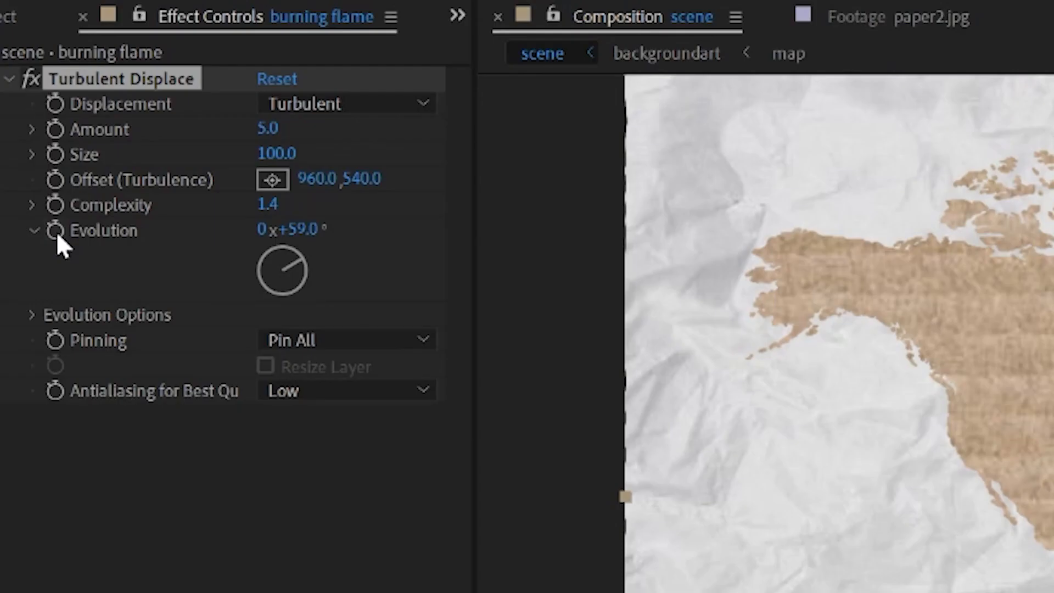
alt+click(56, 231)
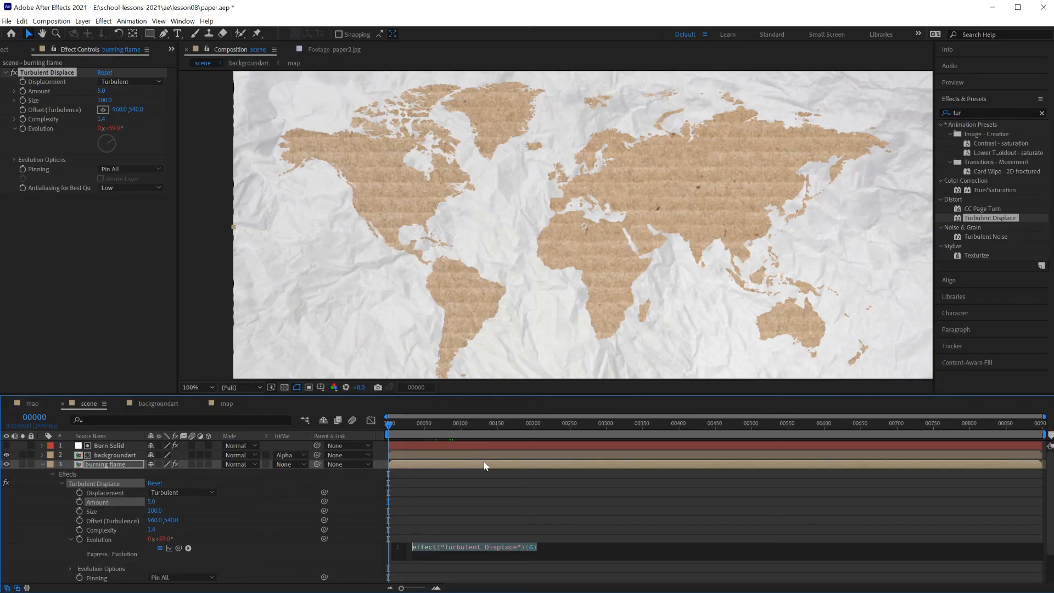
text(time*20)
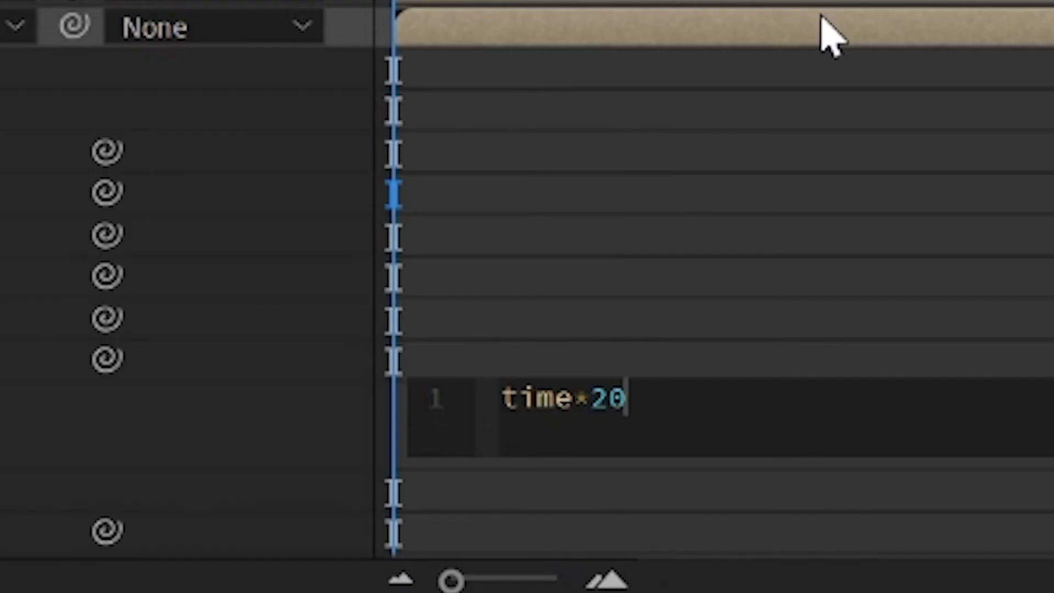
text(0)
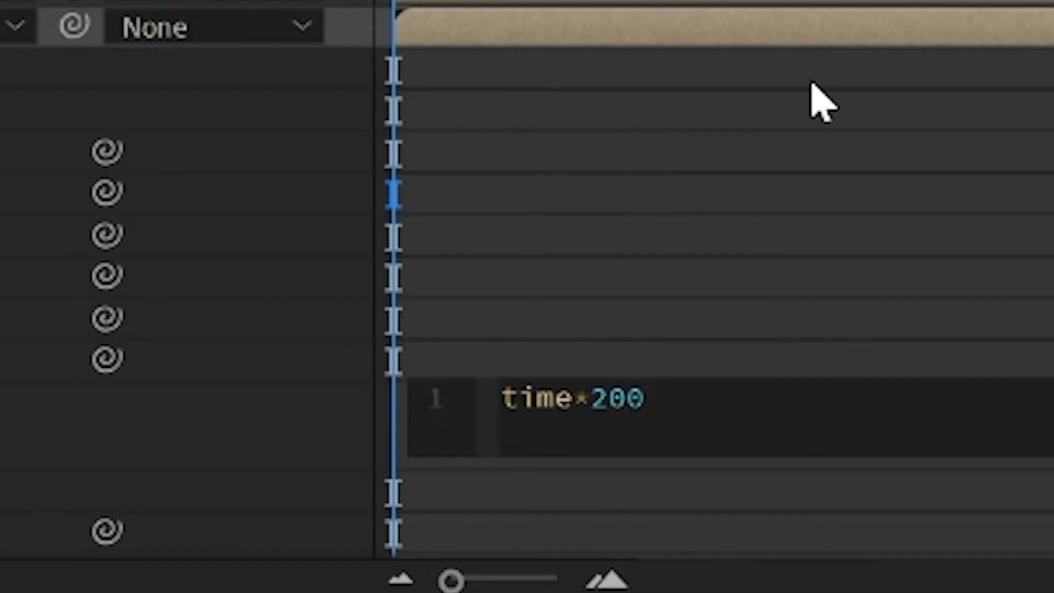
click(804, 141)
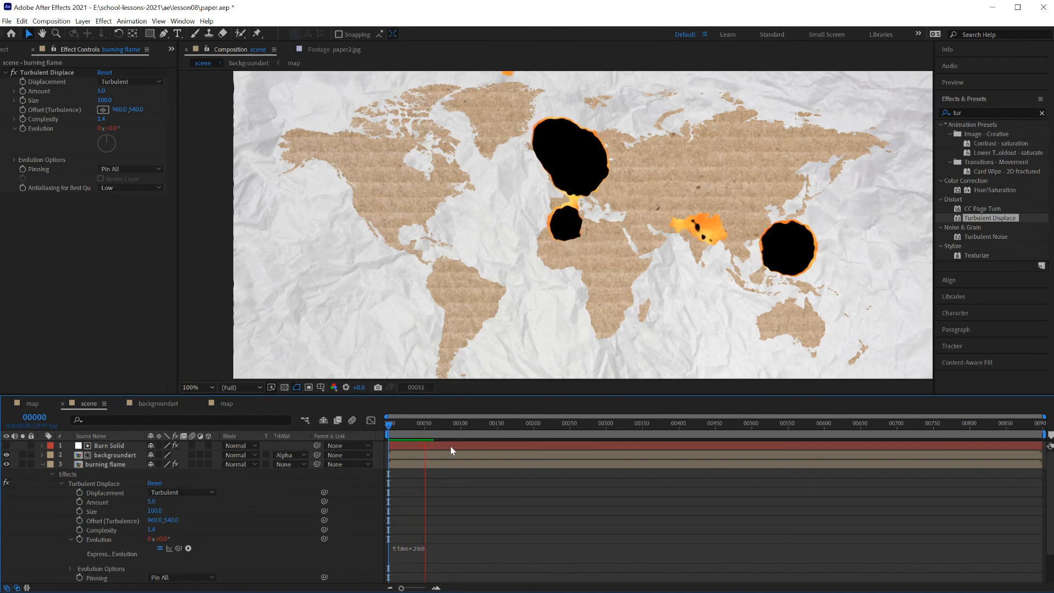
key(space)
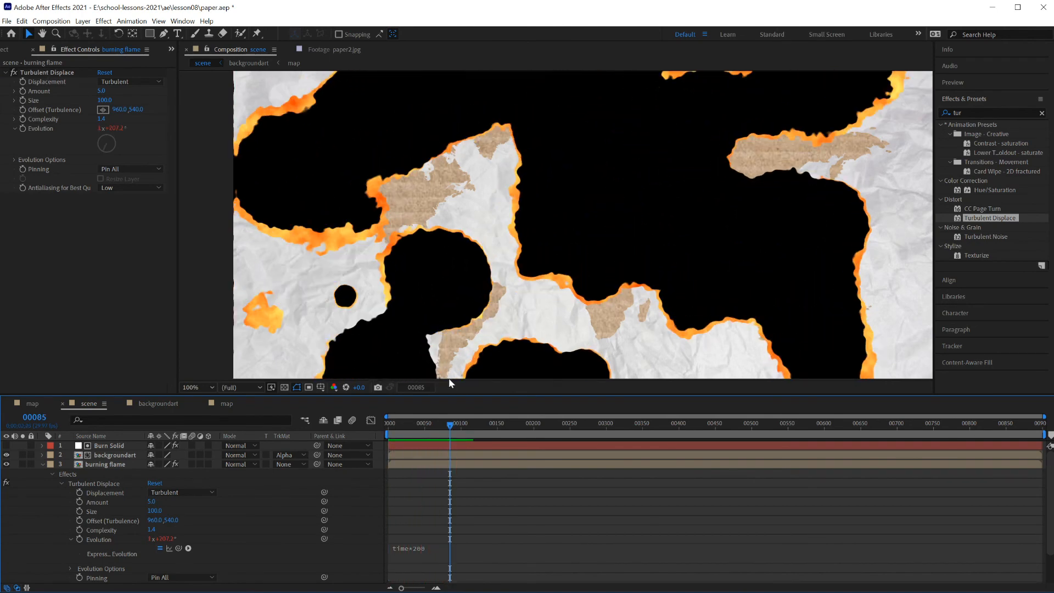
drag(452, 425, 448, 430)
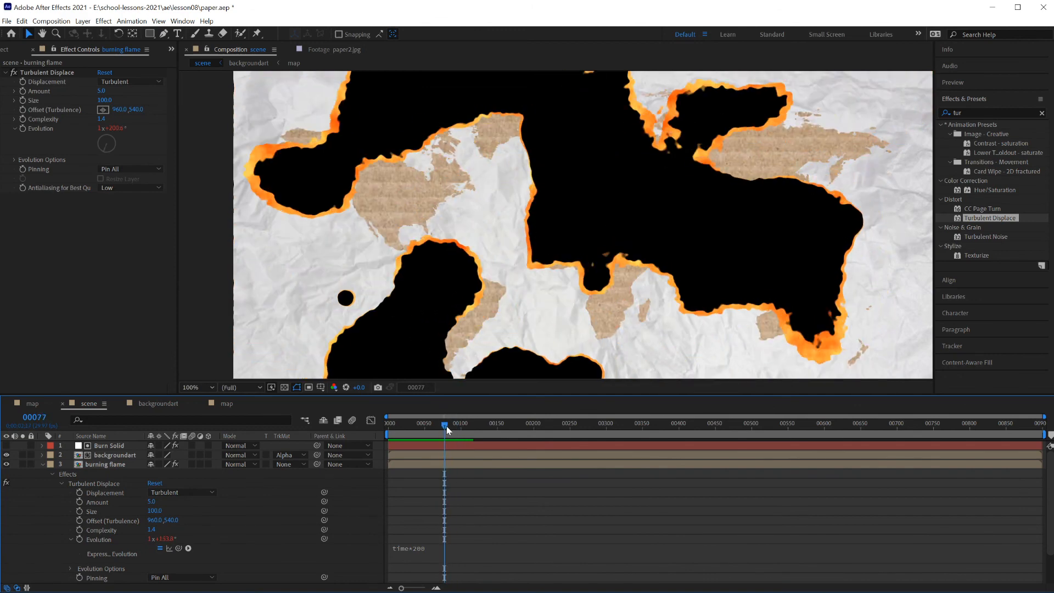
Try a Turbulent Displace Amount of 100 on the burning flame and preview the exaggerated distortion from frame 12
click(101, 90)
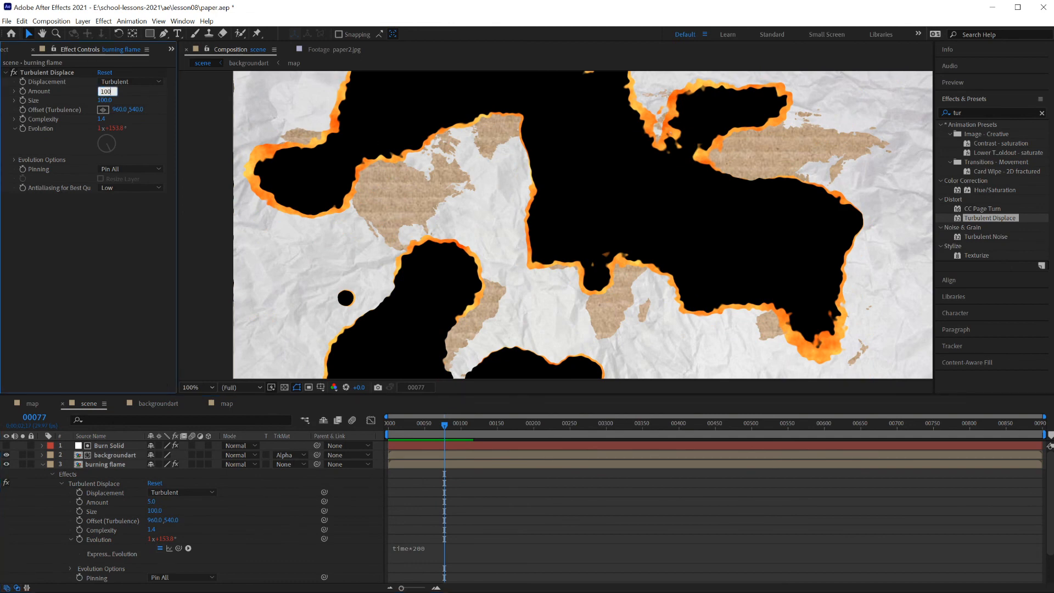
key(Return)
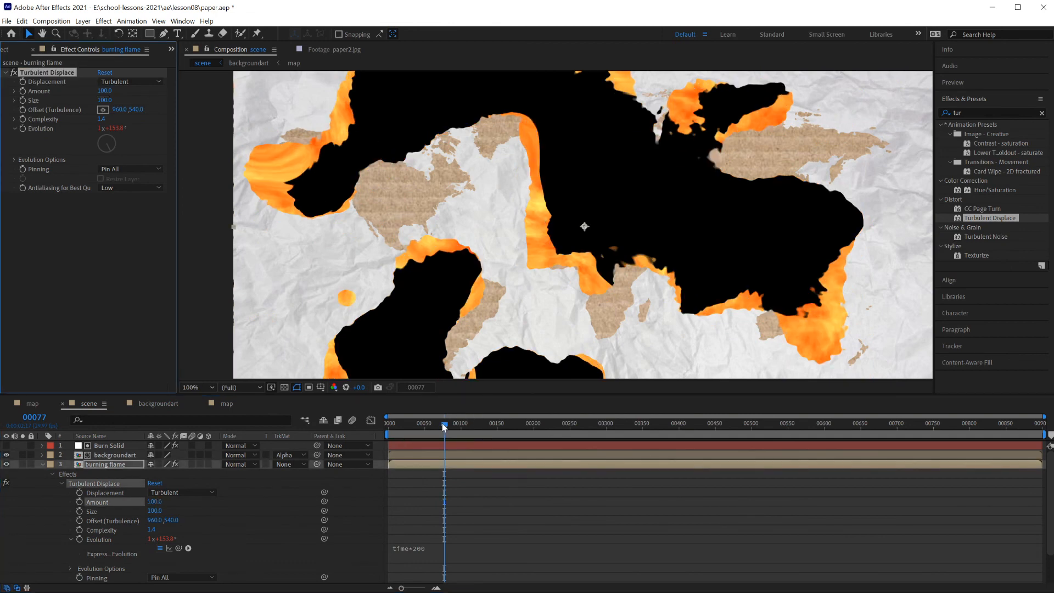
drag(444, 428, 397, 428)
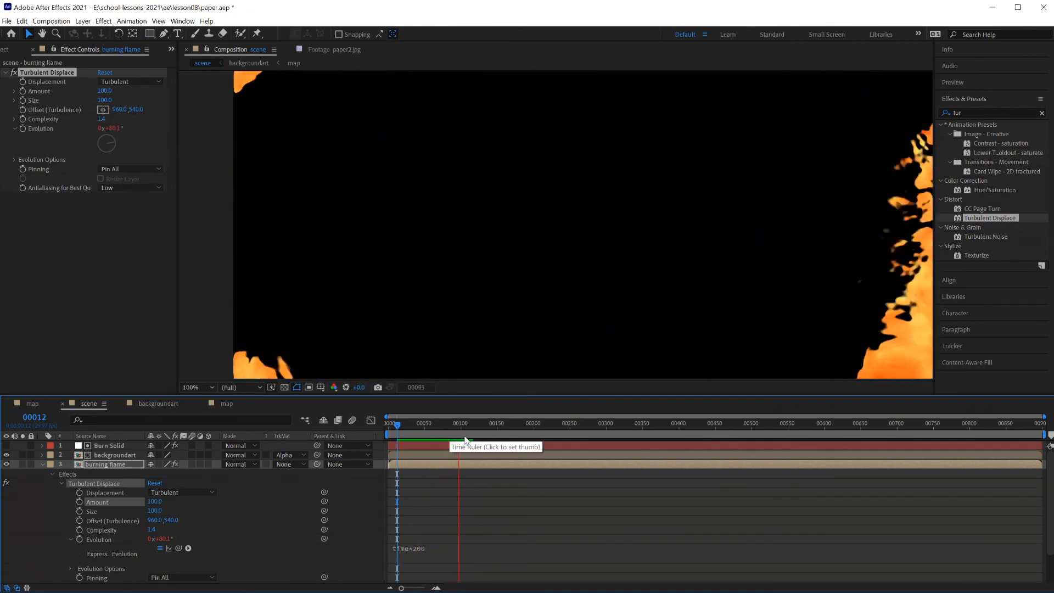
mouse_move(461, 428)
mouse_down()
mouse_move(439, 431)
mouse_move(450, 432)
mouse_up()
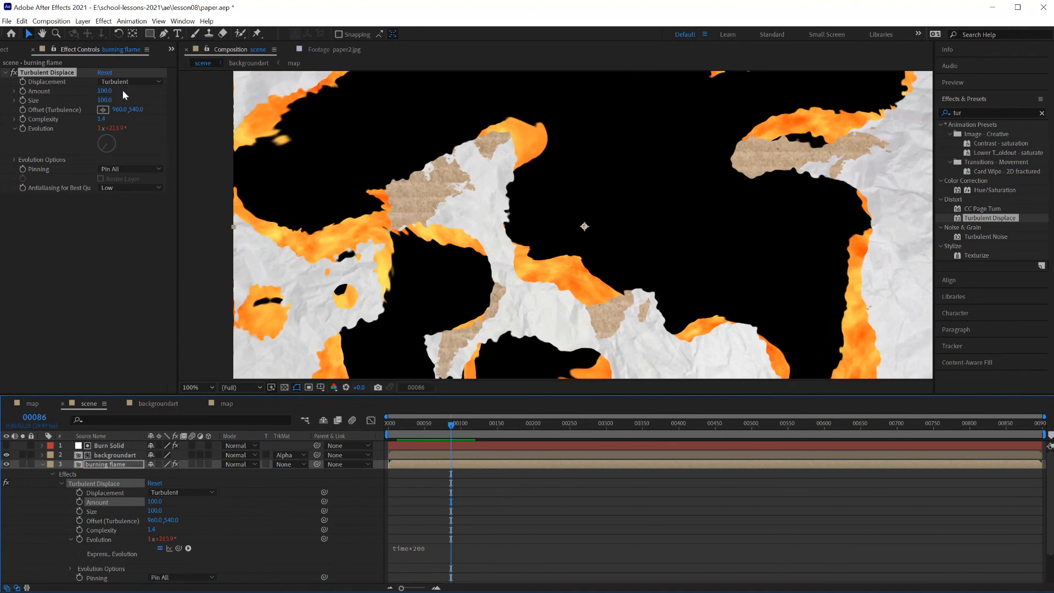
Set the burning flame's Turbulent Displace Amount to 20 and preview the burn from frame 0
click(106, 91)
text(20)
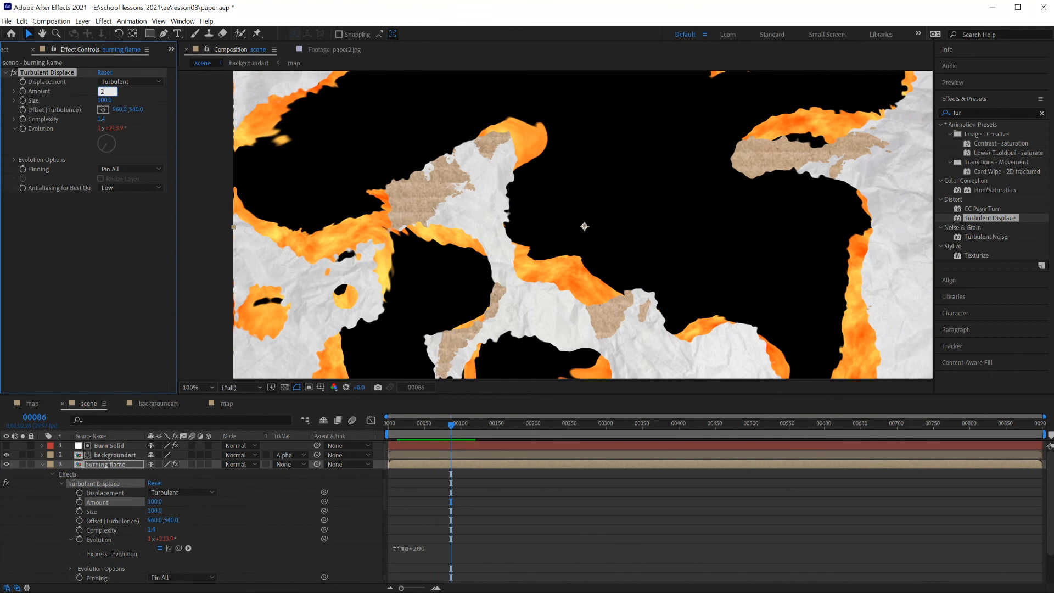
key(Return)
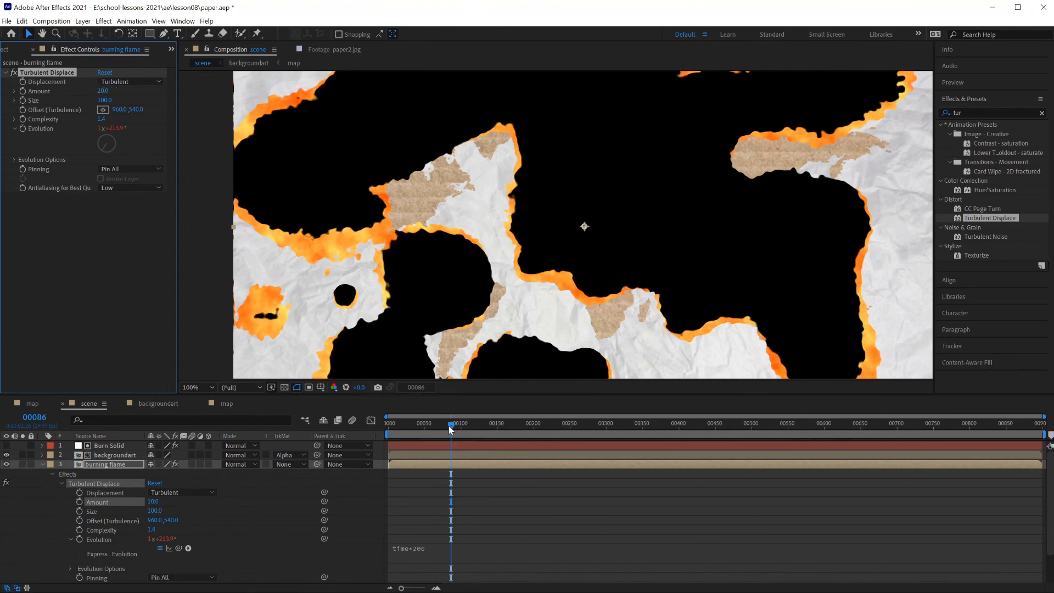
drag(449, 426, 324, 479)
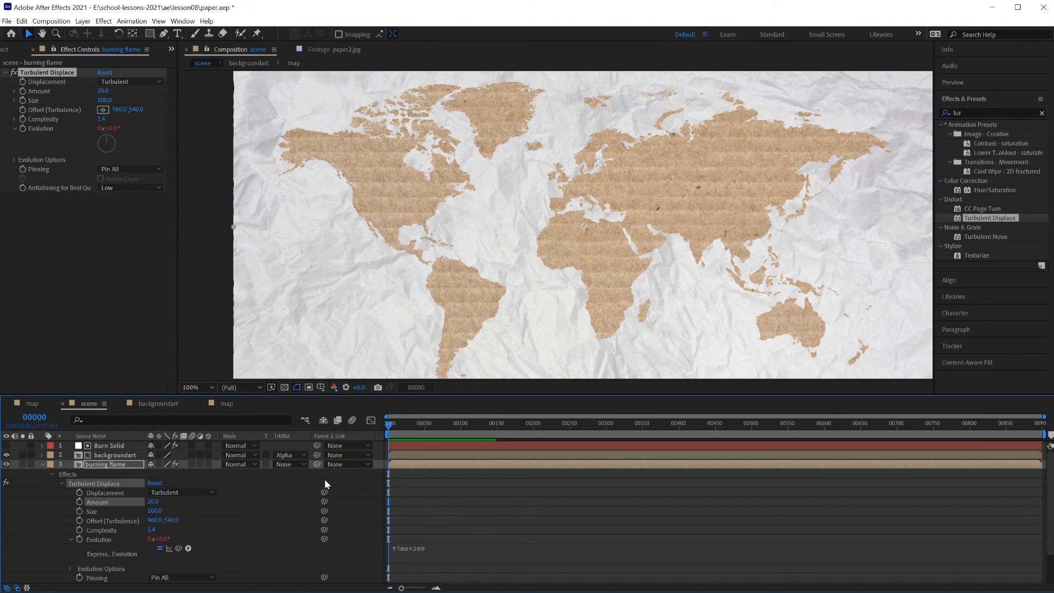
key(space)
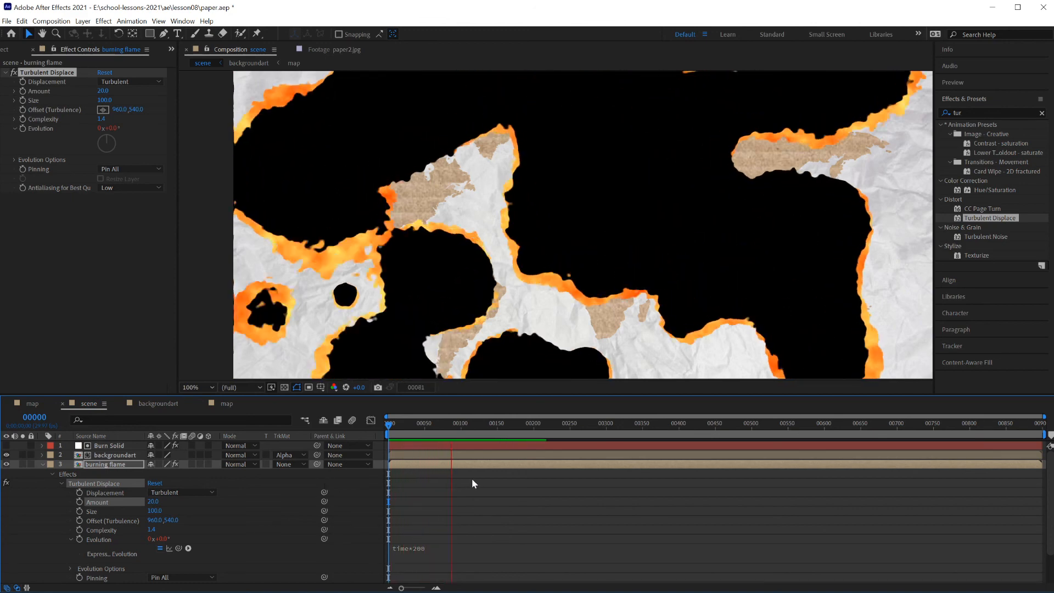
key(space)
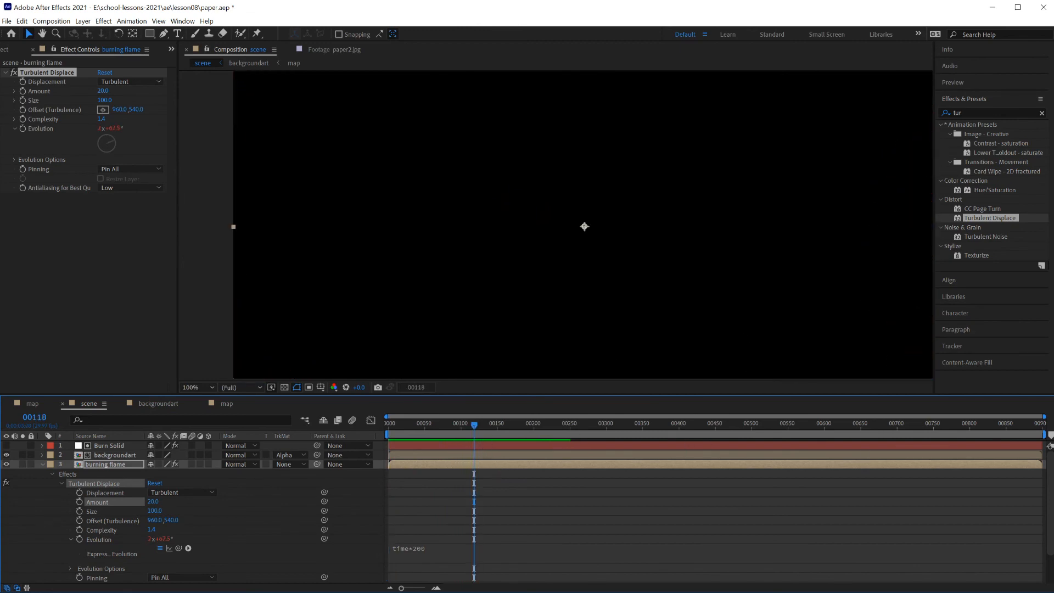